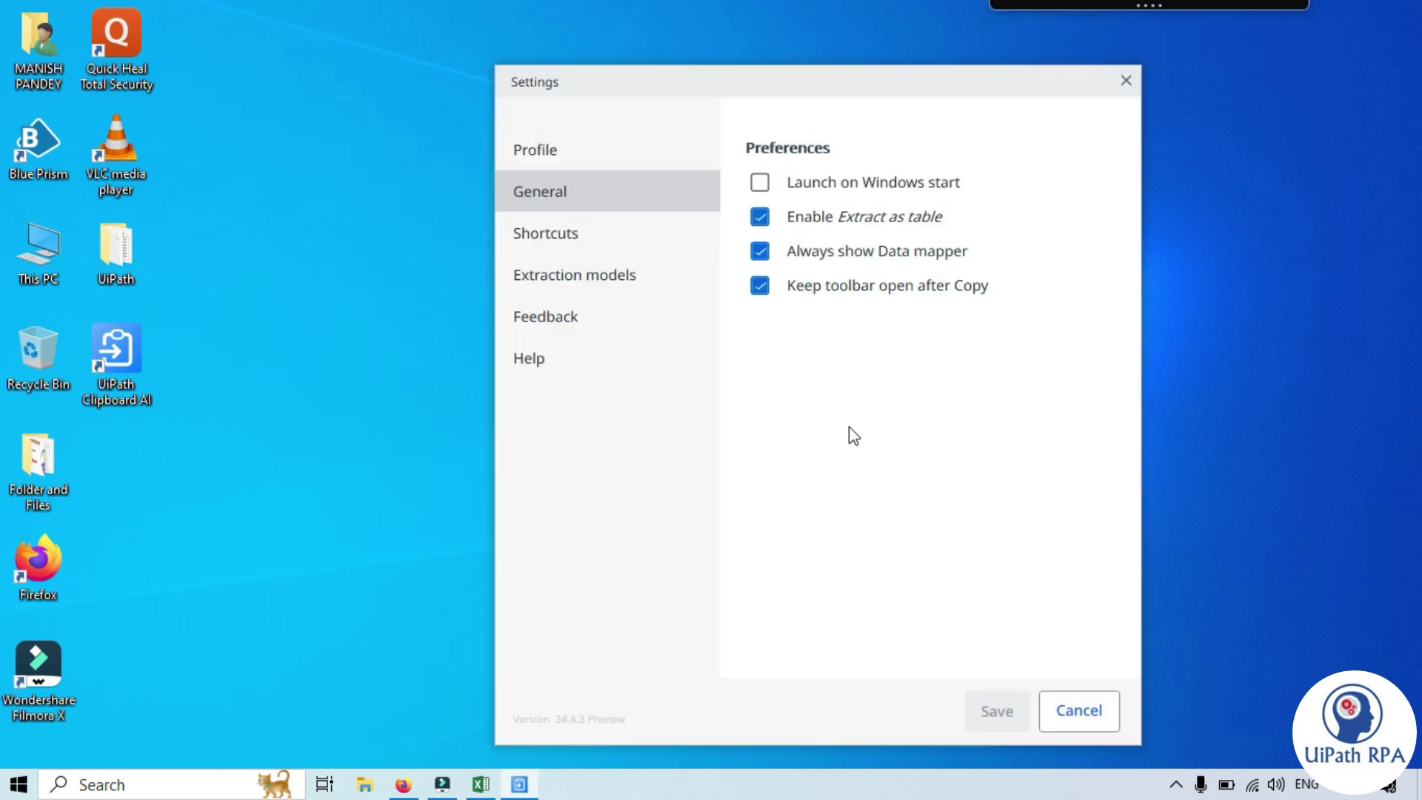
- View the Extraction models page of the Clipboard AI settings
{"action": "left_click", "coordinate": [522, 278]}
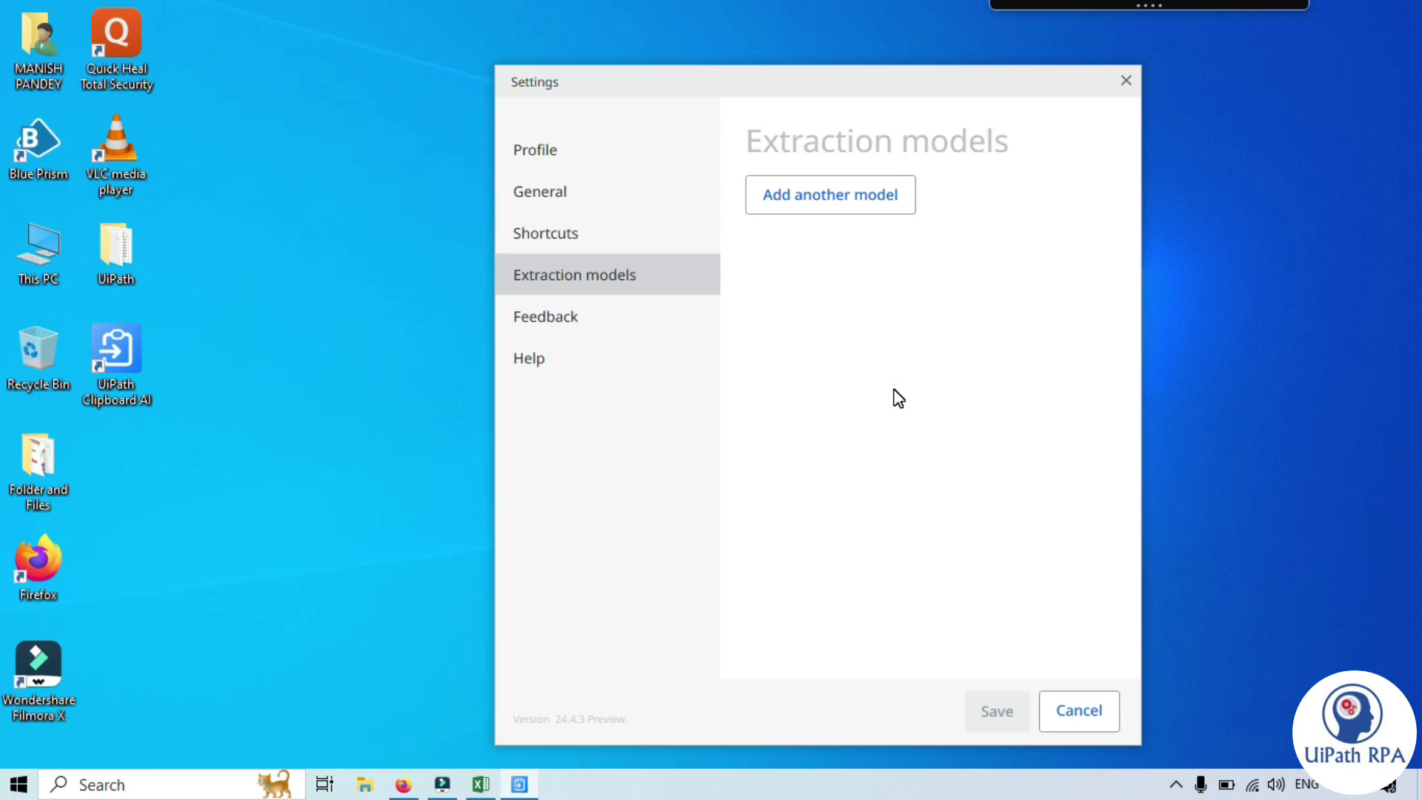
- Switch to the payslip PDF in Firefox and copy its whole window with Clipboard AI
{"action": "left_click", "coordinate": [403, 784]}
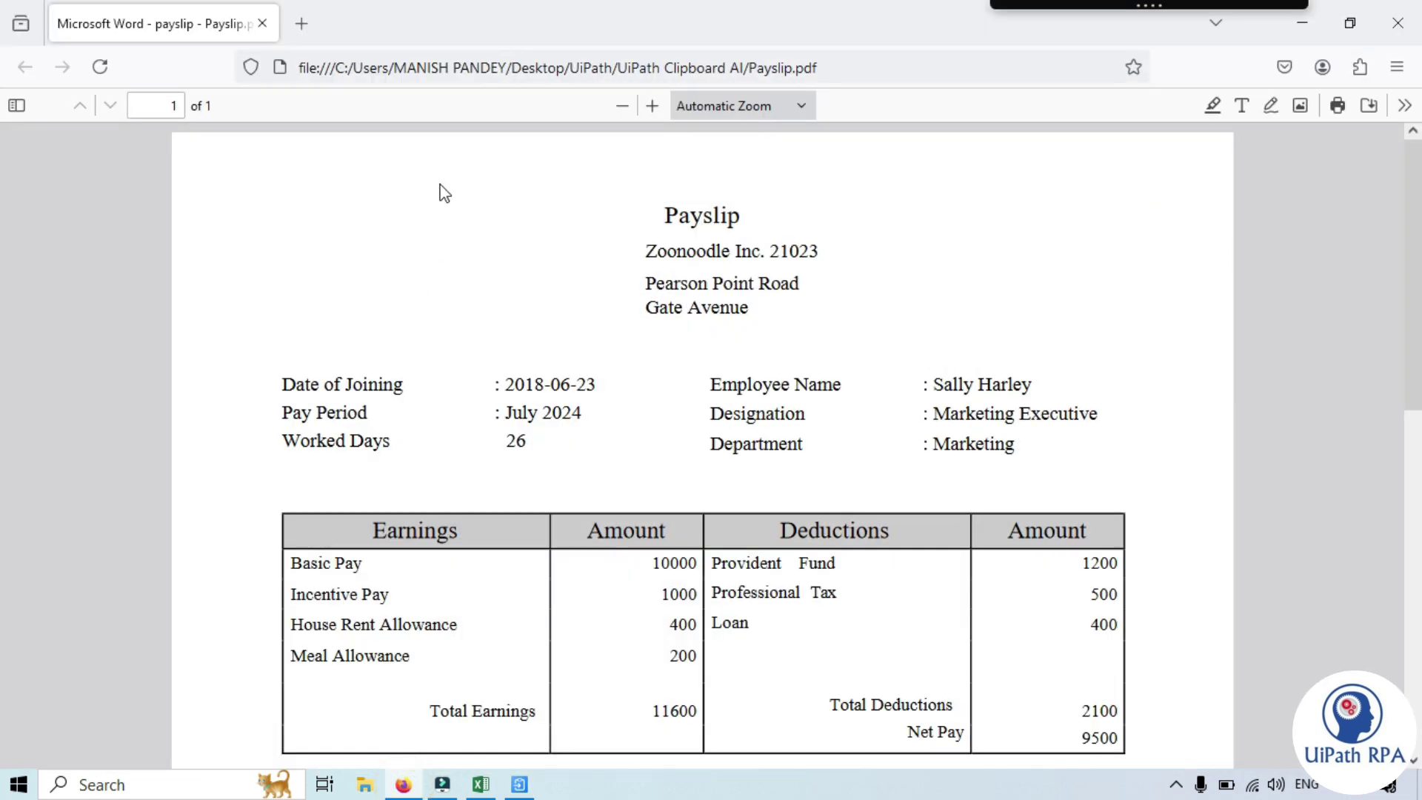
{"action": "scroll", "coordinate": [629, 501], "scroll_direction": "down", "scroll_amount": 3}
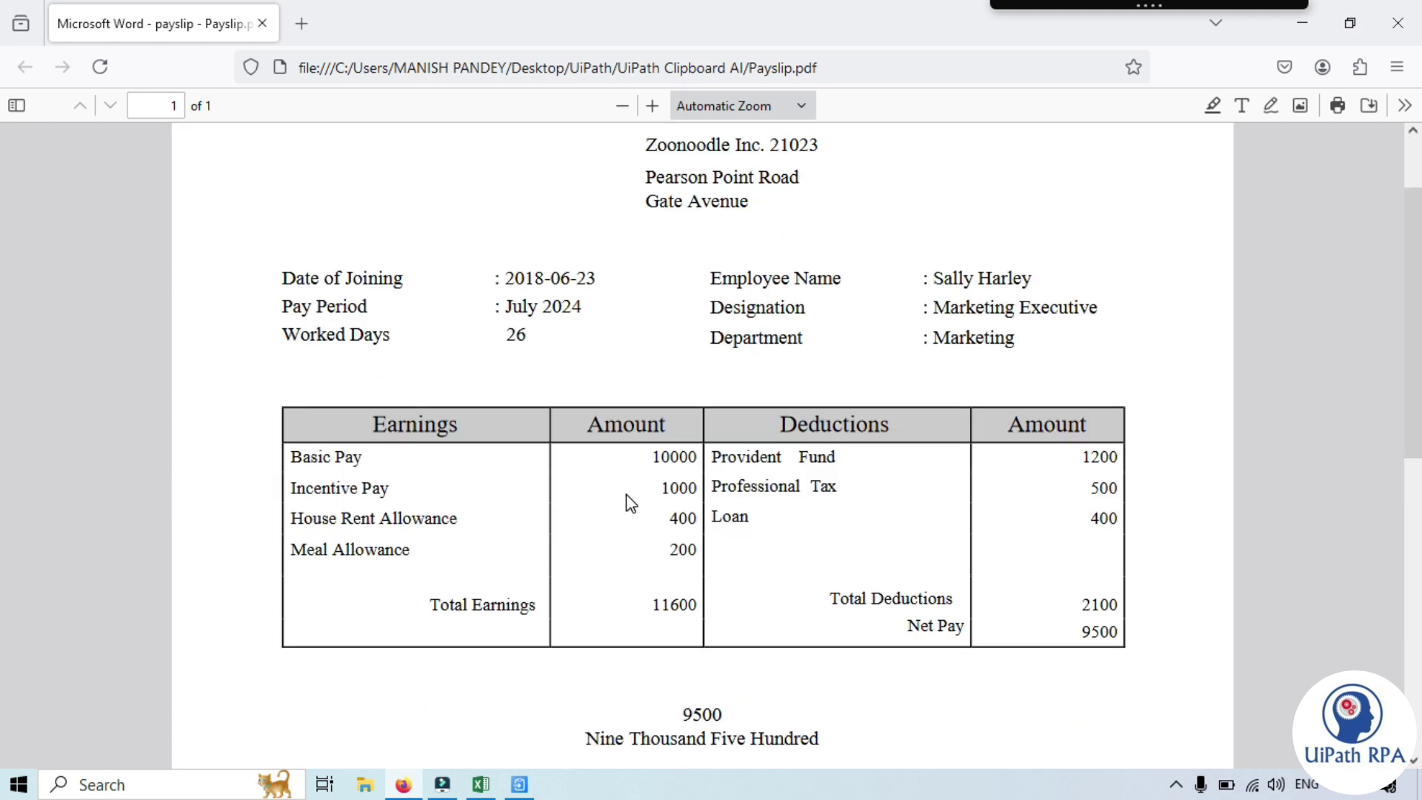
{"action": "scroll", "coordinate": [672, 385], "scroll_direction": "up", "scroll_amount": 3}
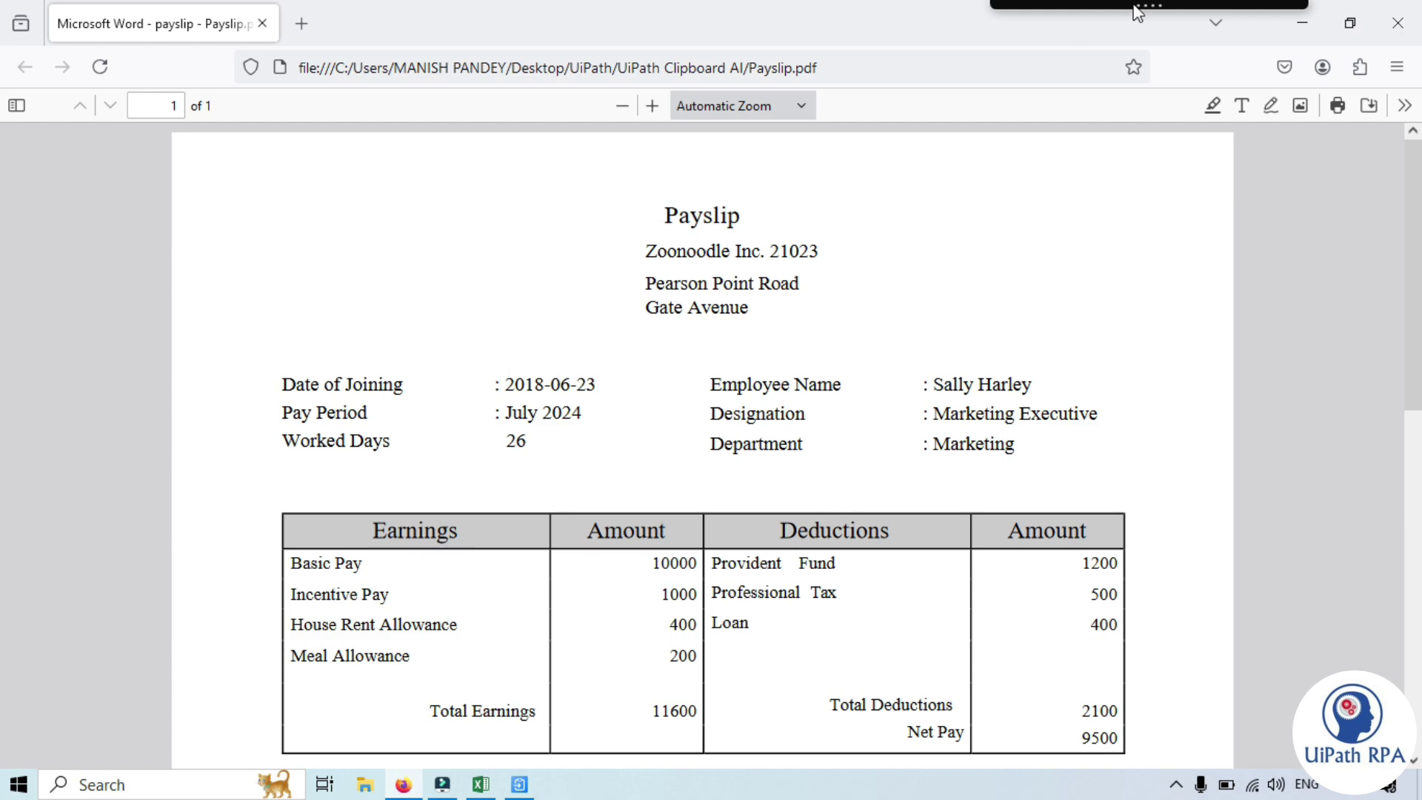
{"action": "mouse_move", "coordinate": [1133, 6]}
{"action": "mouse_move", "coordinate": [1048, 26]}
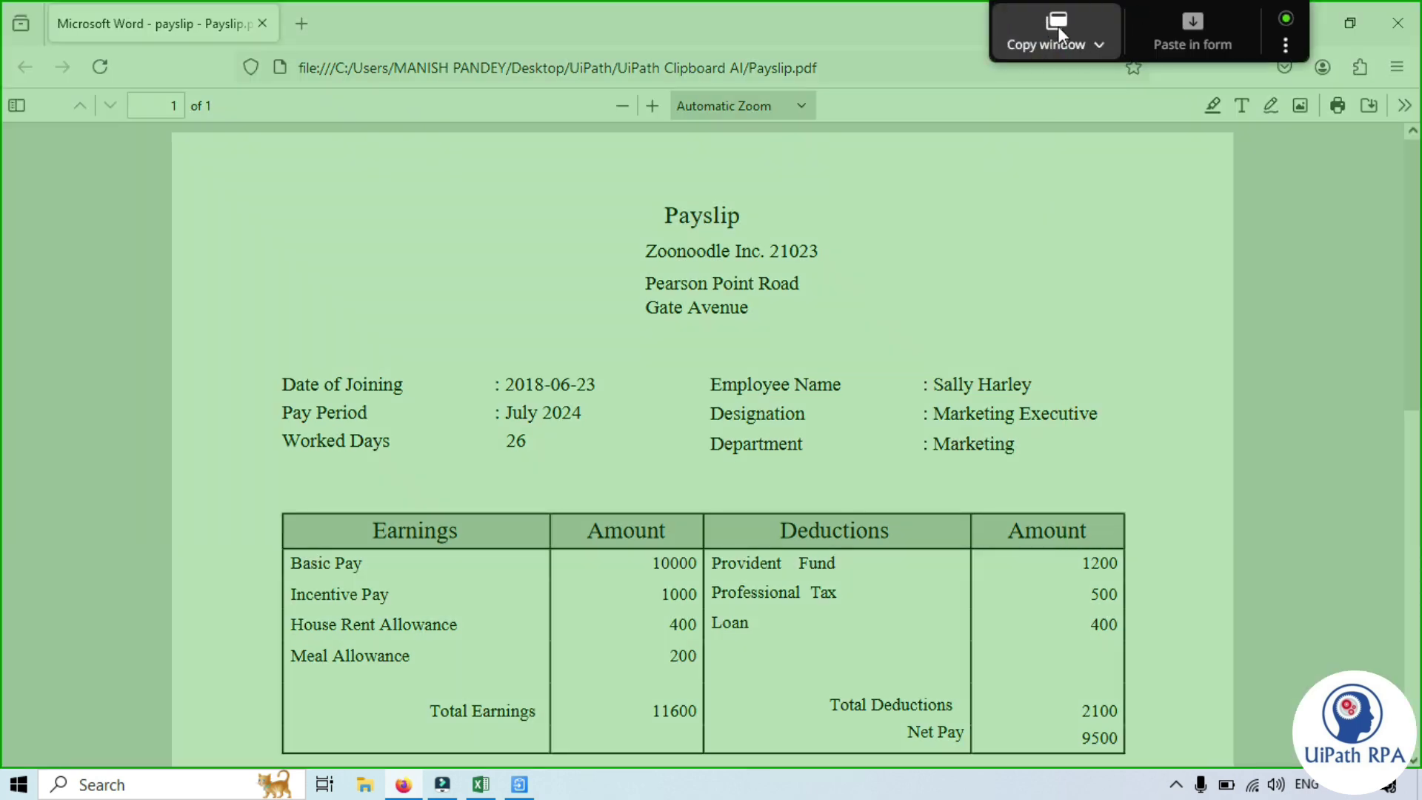
{"action": "left_click", "coordinate": [1060, 26]}
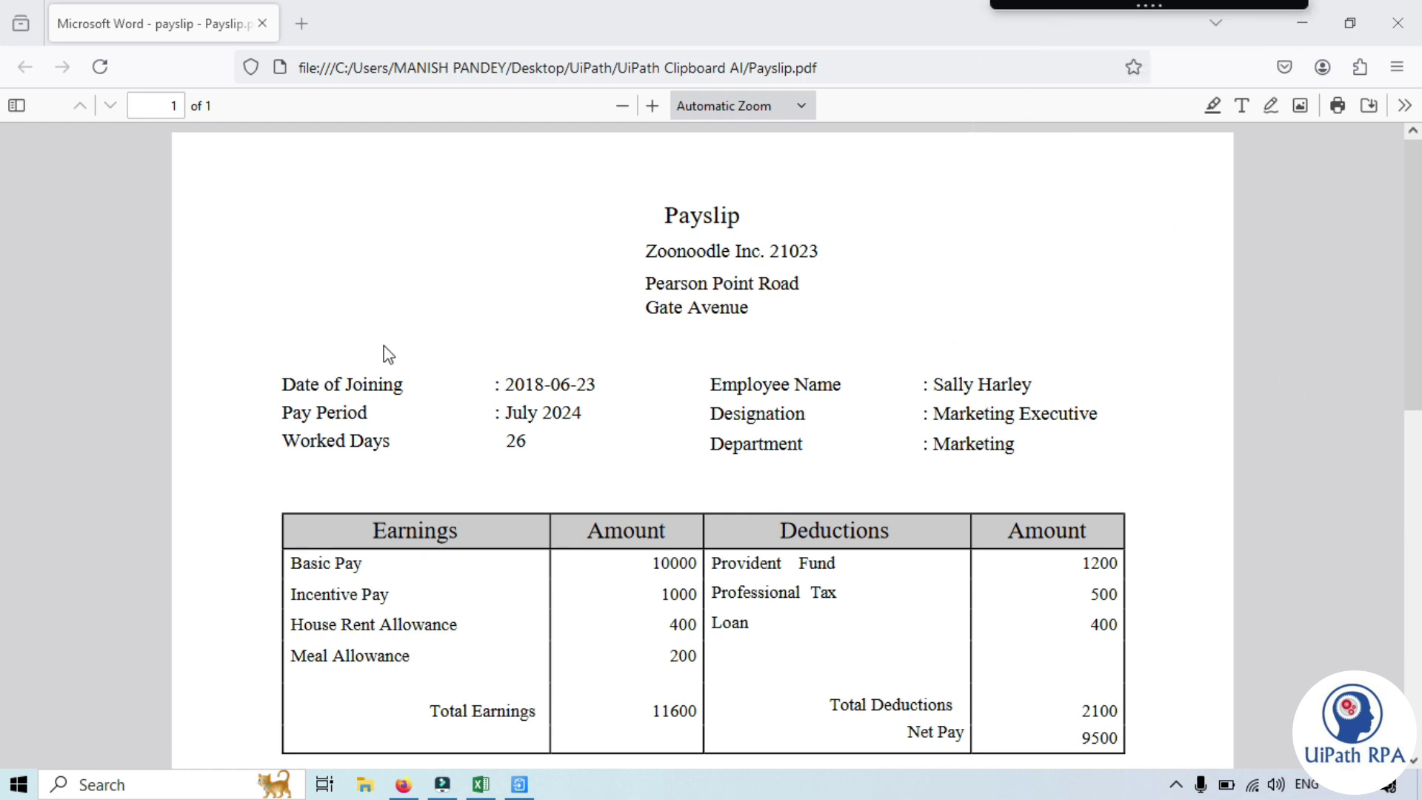
- Switch to the Book1 workbook in Excel and try to paste the copied payslip data there with Clipboard AI
{"action": "left_click", "coordinate": [480, 783]}
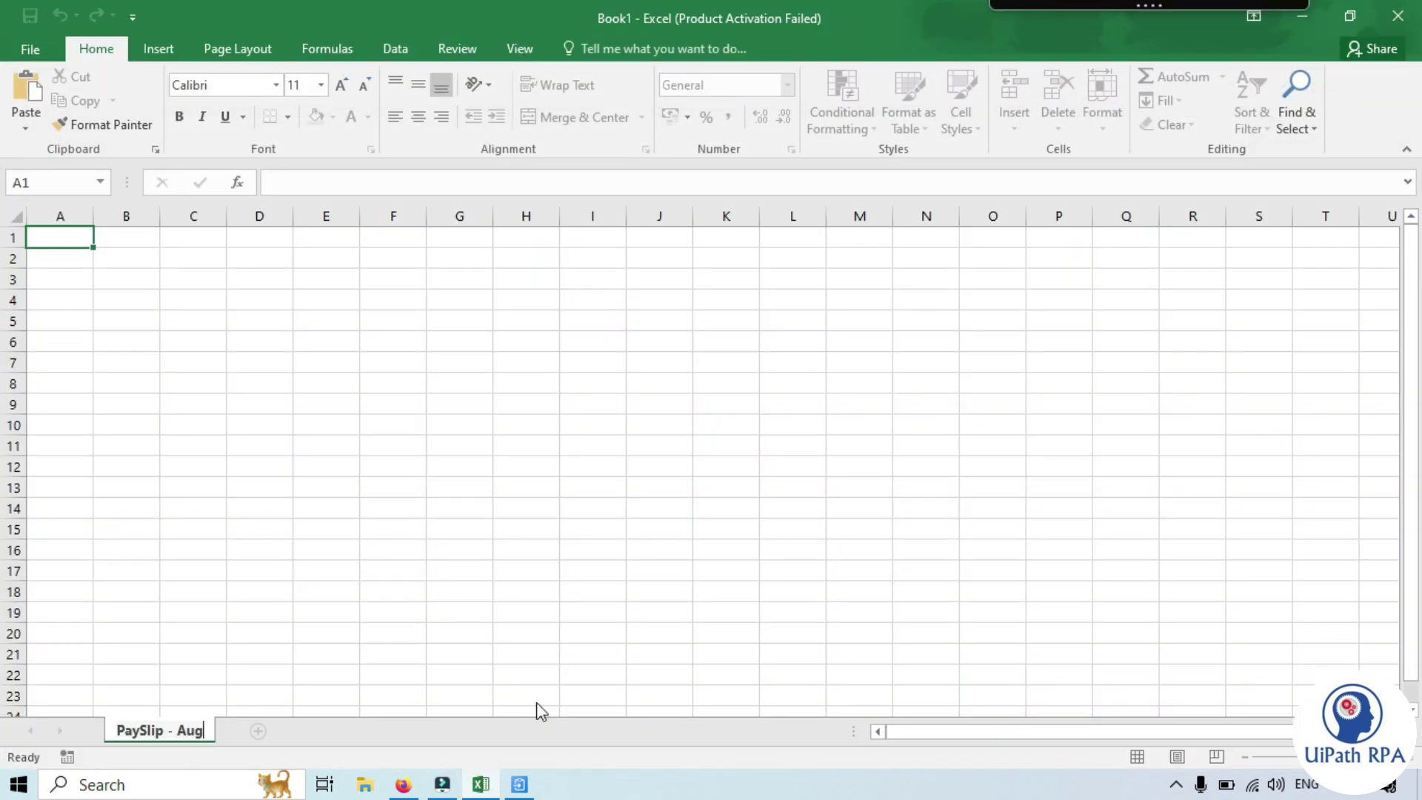
{"action": "mouse_move", "coordinate": [1116, 1]}
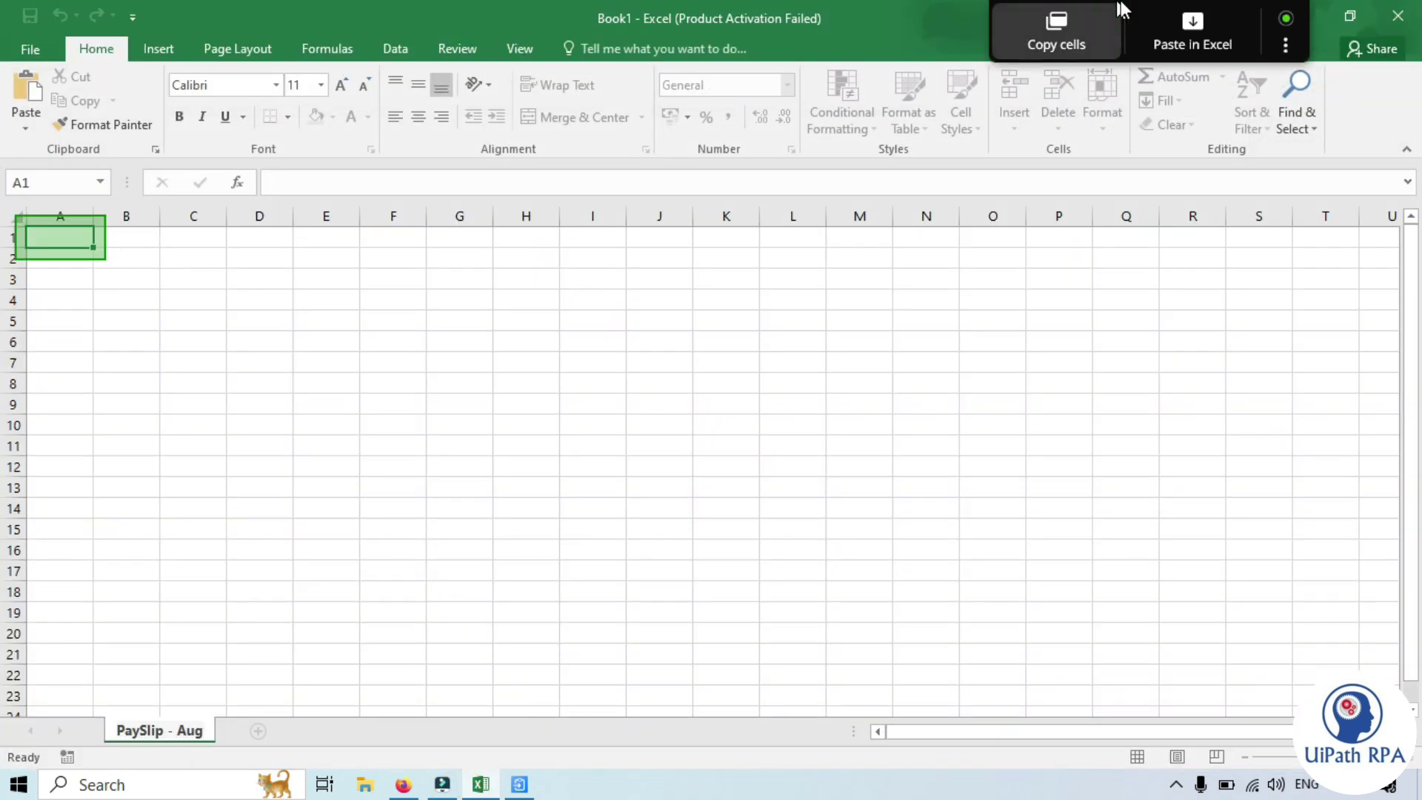
{"action": "left_click", "coordinate": [1194, 34]}
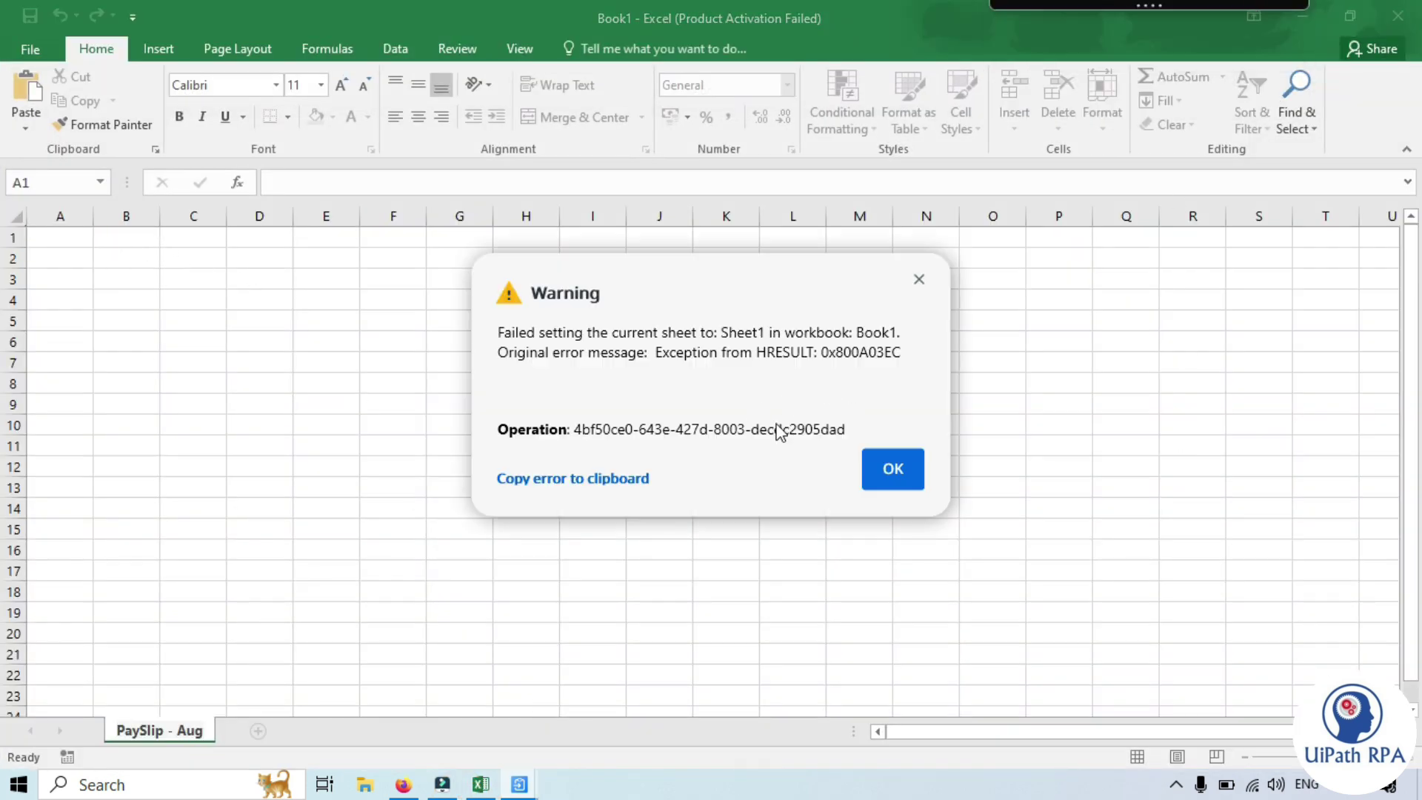
{"action": "left_click", "coordinate": [893, 474]}
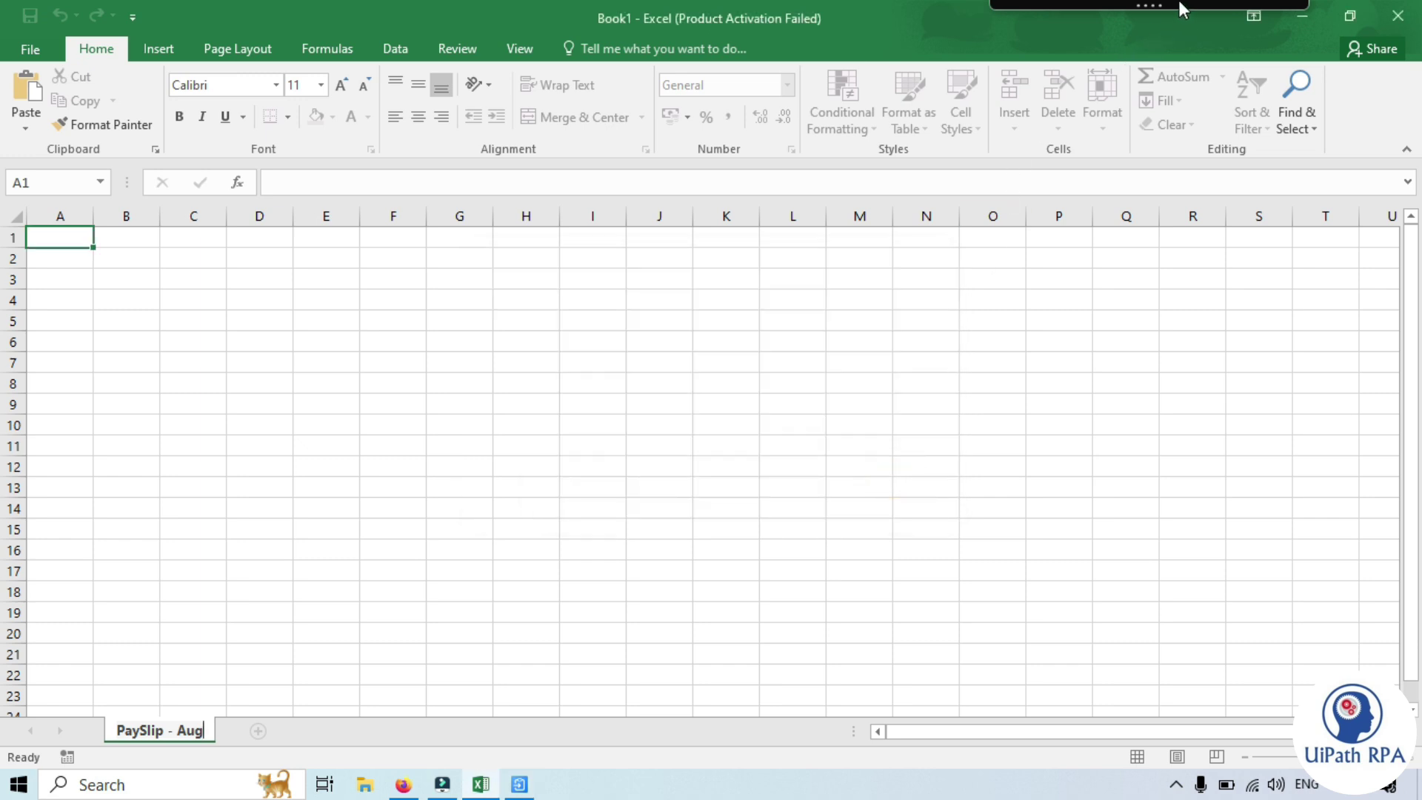
- Finish editing the sheet name and paste the extracted payslip data at cell A1 with Clipboard AI, using the Universal extractor
{"action": "left_click", "coordinate": [629, 524]}
{"action": "left_click", "coordinate": [66, 231]}
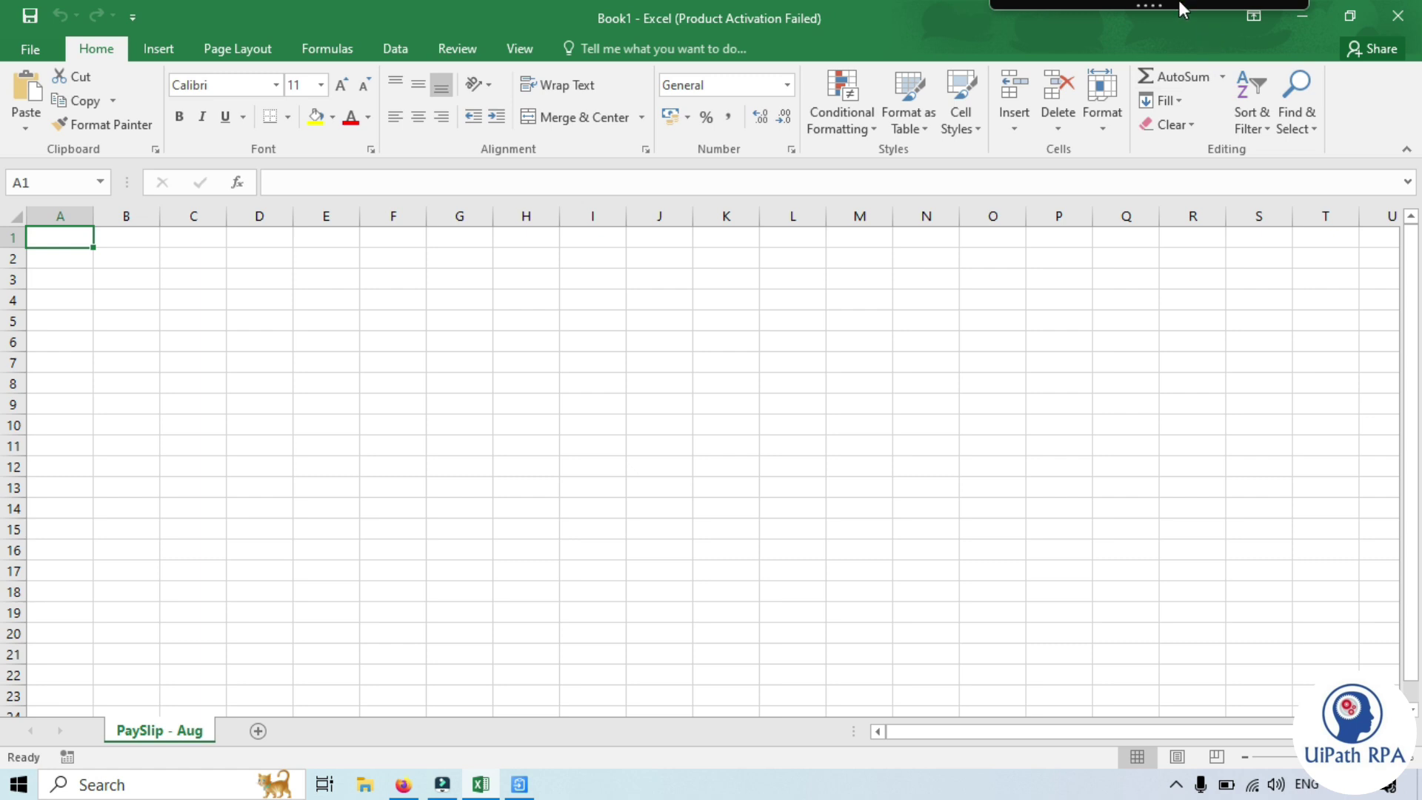
{"action": "left_click", "coordinate": [1193, 28]}
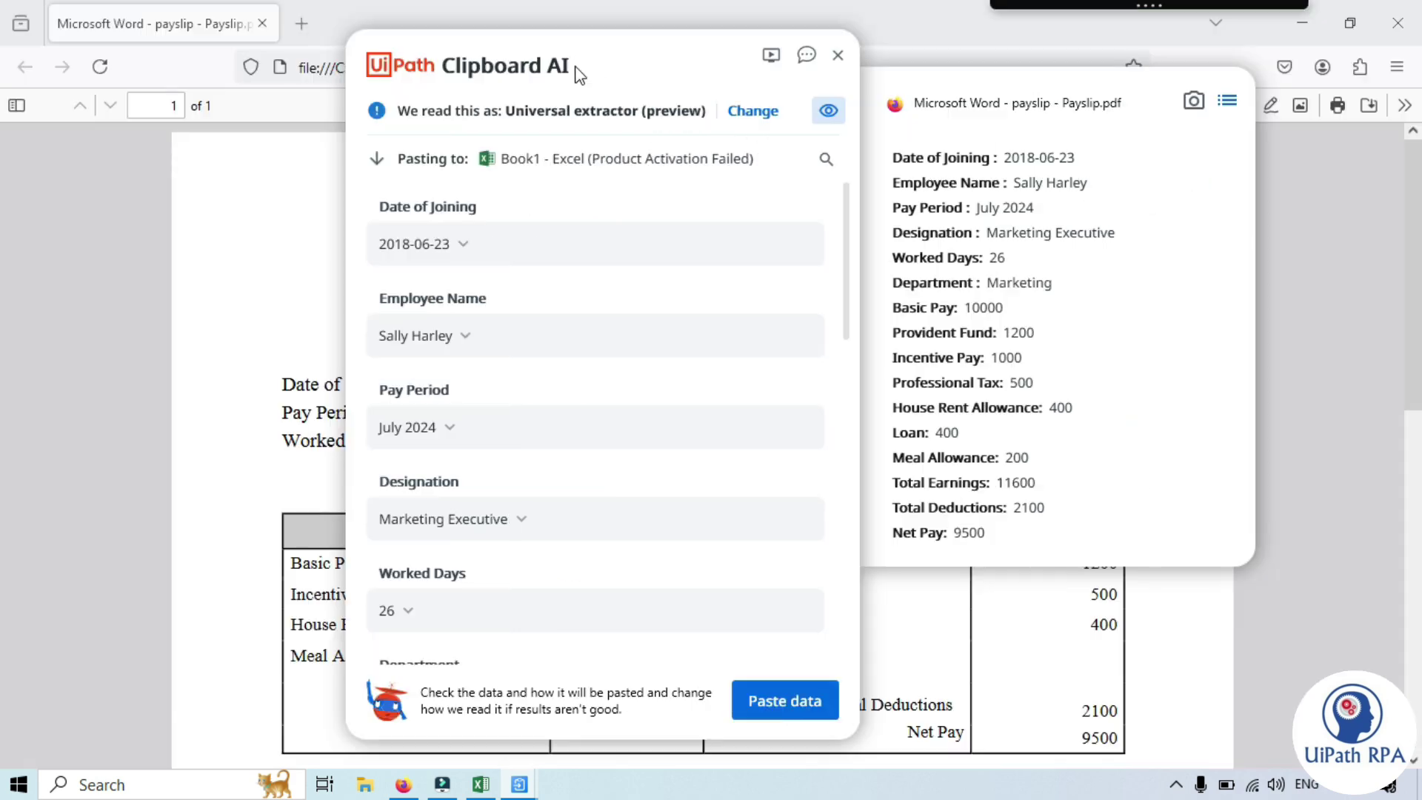
{"action": "left_click_drag", "start_coordinate": [597, 53], "coordinate": [617, 52]}
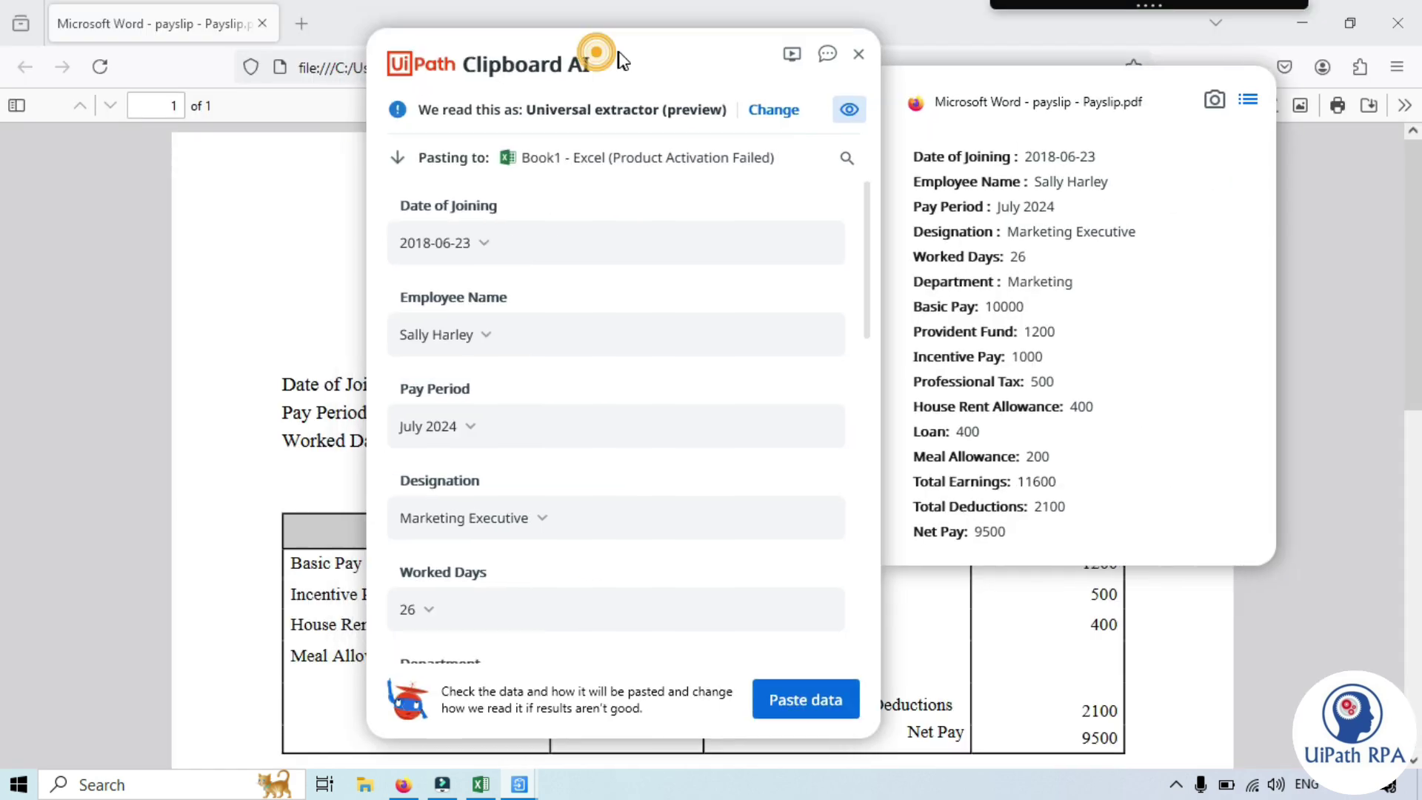
{"action": "left_click", "coordinate": [806, 701]}
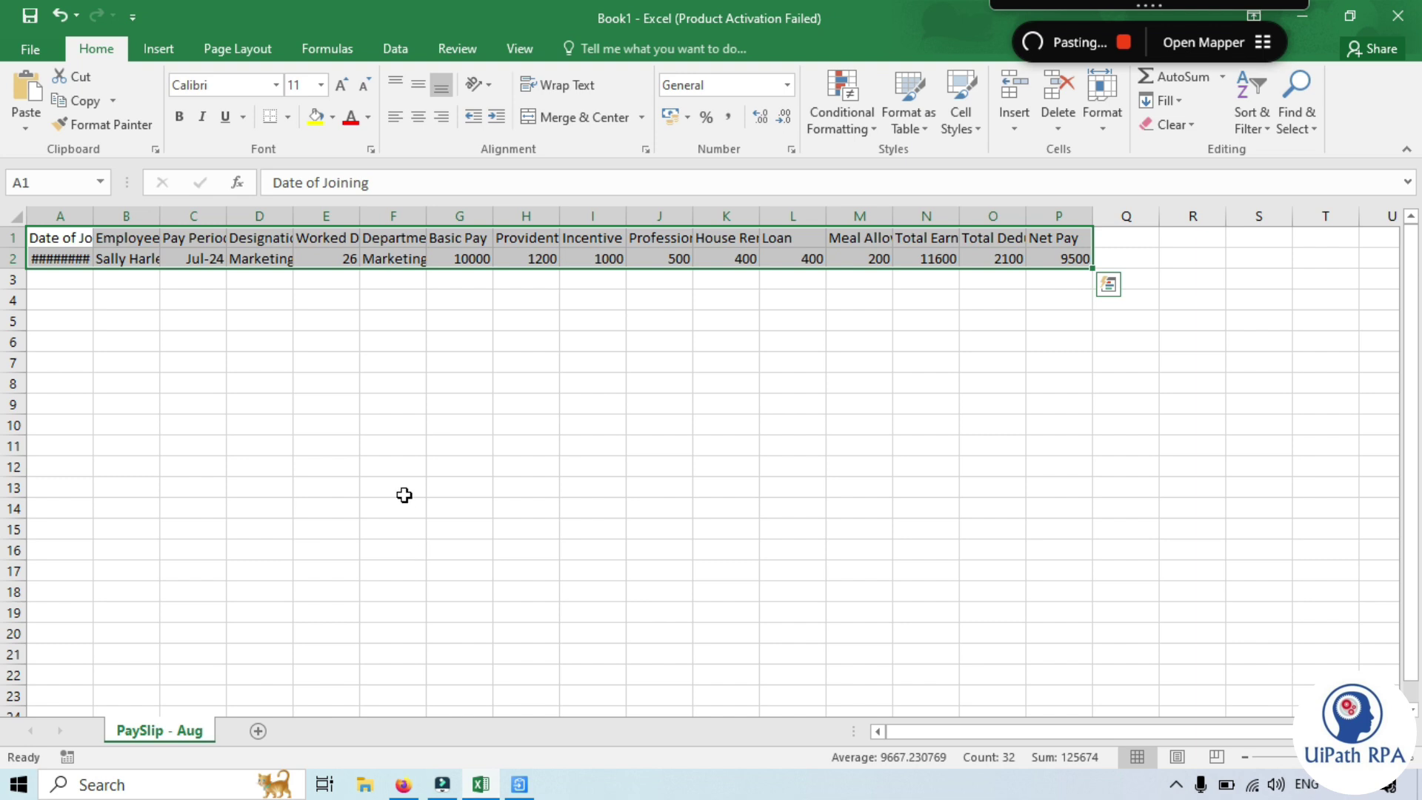
- Review the pasted payslip headers in row 1 and their values in row 2
{"action": "left_click", "coordinate": [404, 494]}
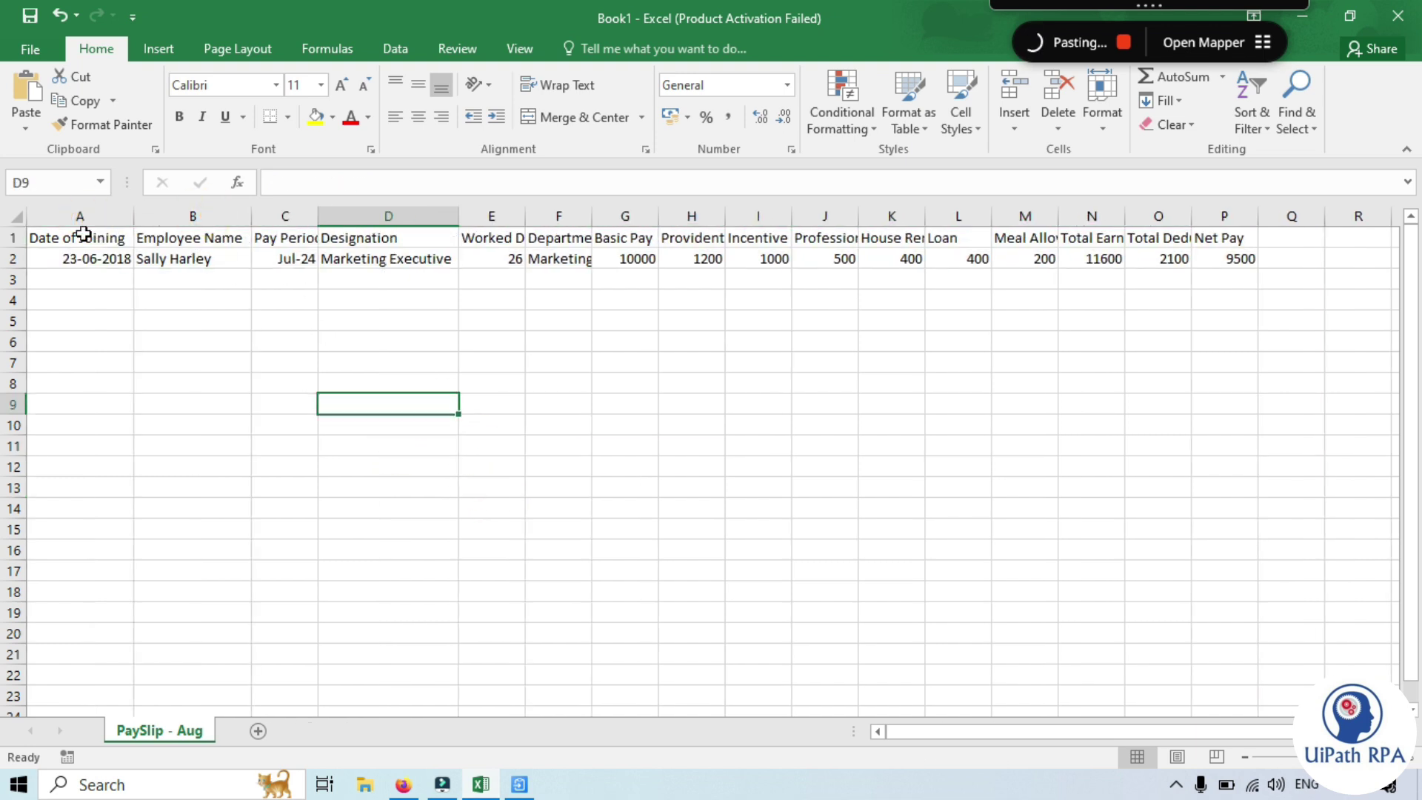
{"action": "left_click_drag", "start_coordinate": [81, 235], "coordinate": [1220, 252]}
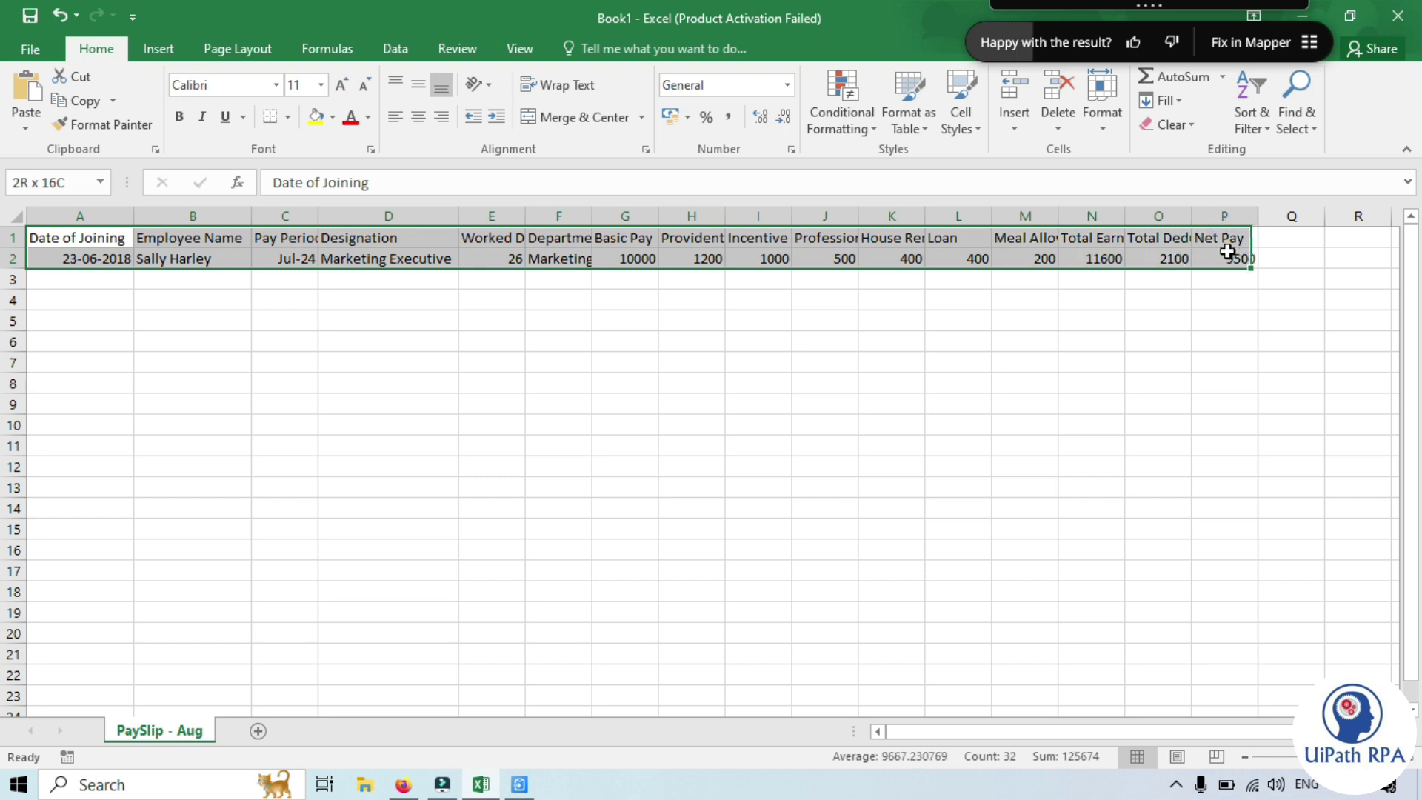
{"action": "left_click", "coordinate": [181, 418]}
{"action": "left_click", "coordinate": [63, 213]}
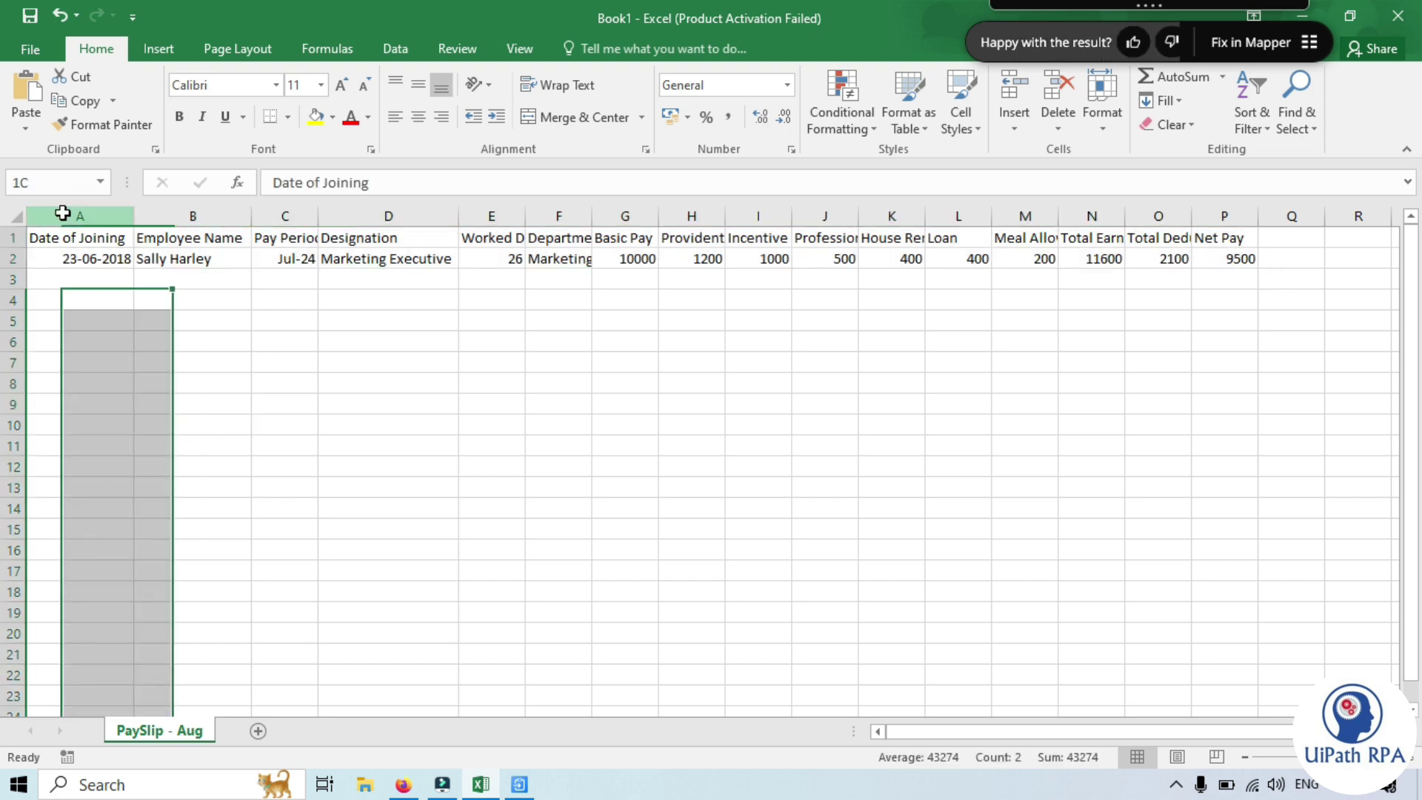
{"action": "left_click", "coordinate": [89, 330]}
{"action": "left_click", "coordinate": [14, 258]}
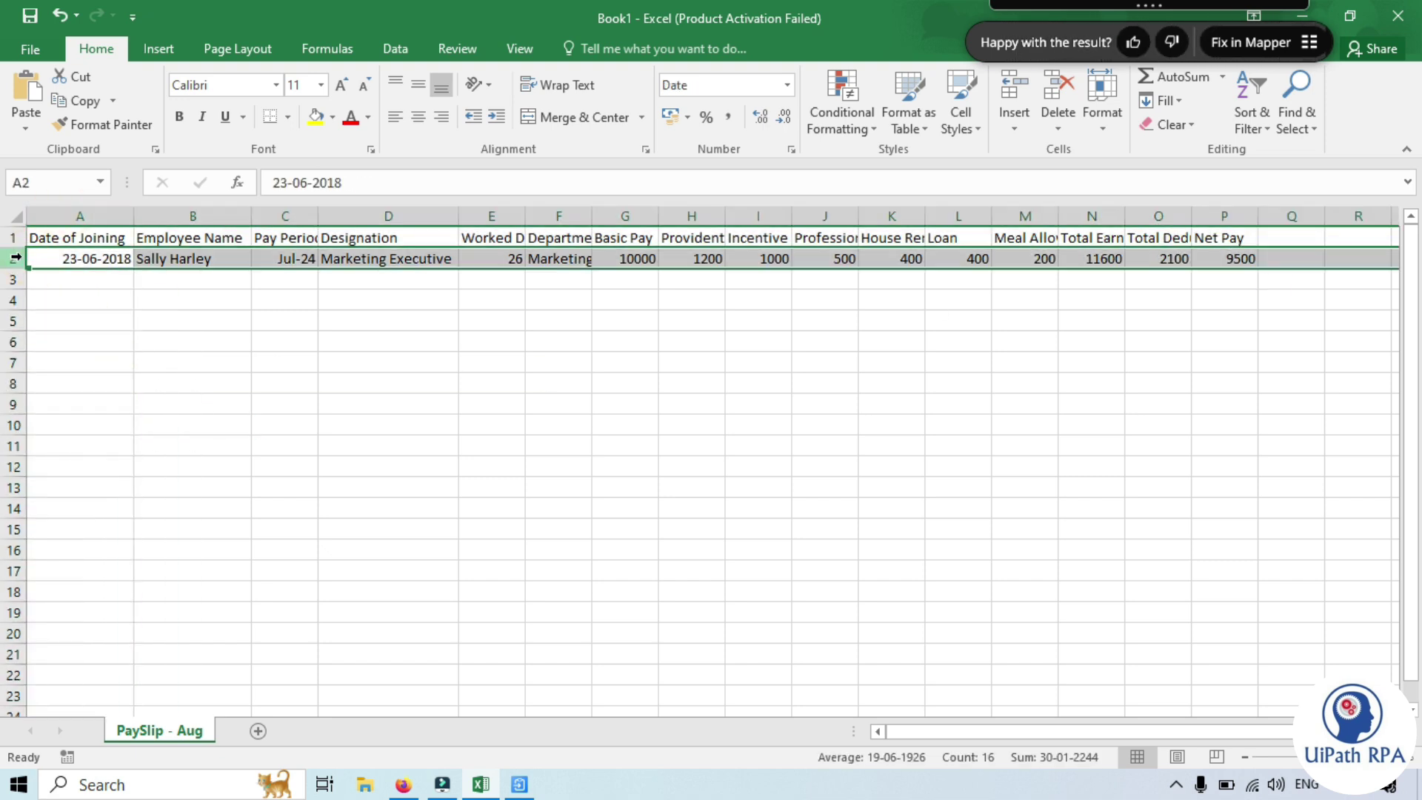
{"action": "left_click", "coordinate": [572, 487]}
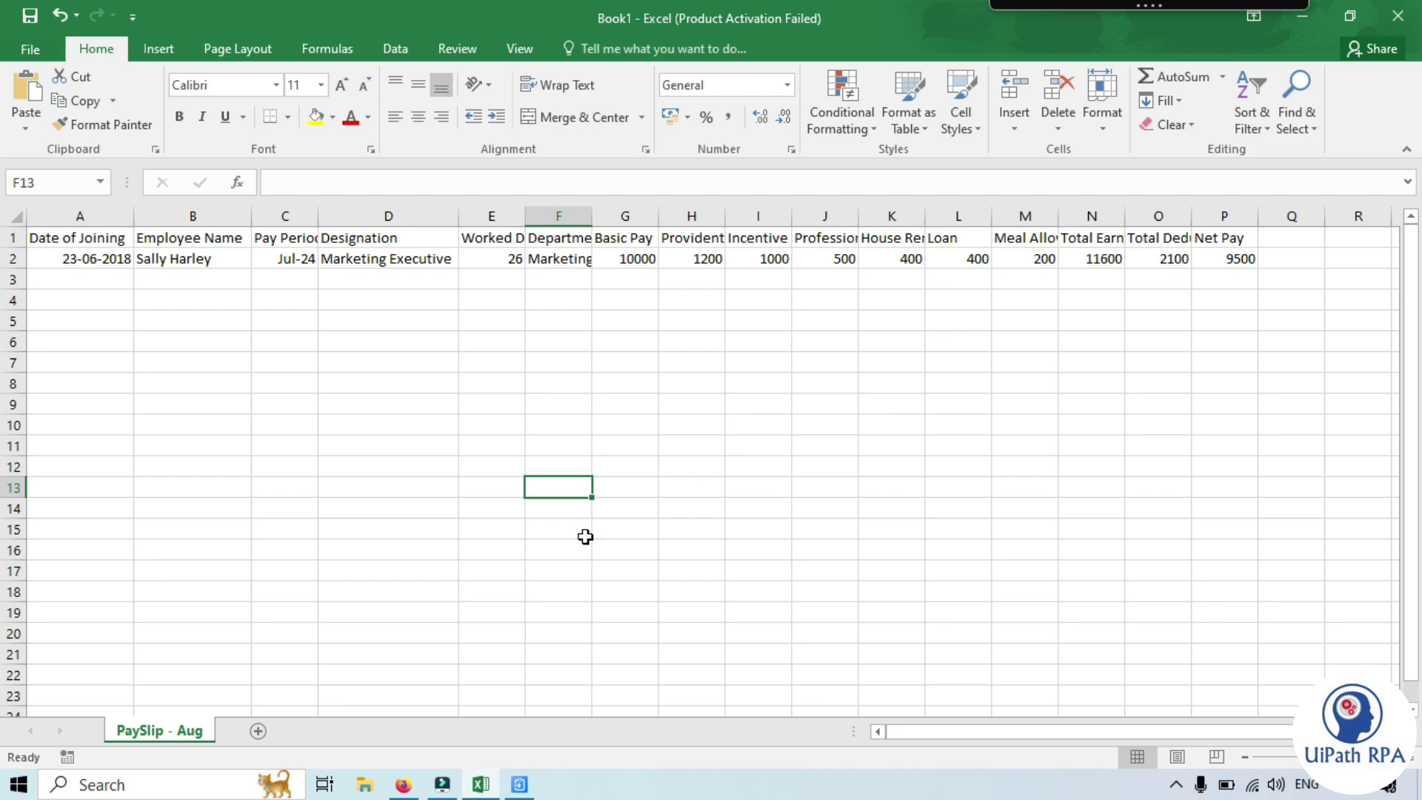
- Compare the earnings and deductions table of the payslip PDF in Firefox with the pasted row in the Excel sheet
{"action": "left_click", "coordinate": [403, 784]}
{"action": "scroll", "coordinate": [311, 346], "scroll_direction": "down", "scroll_amount": 3}
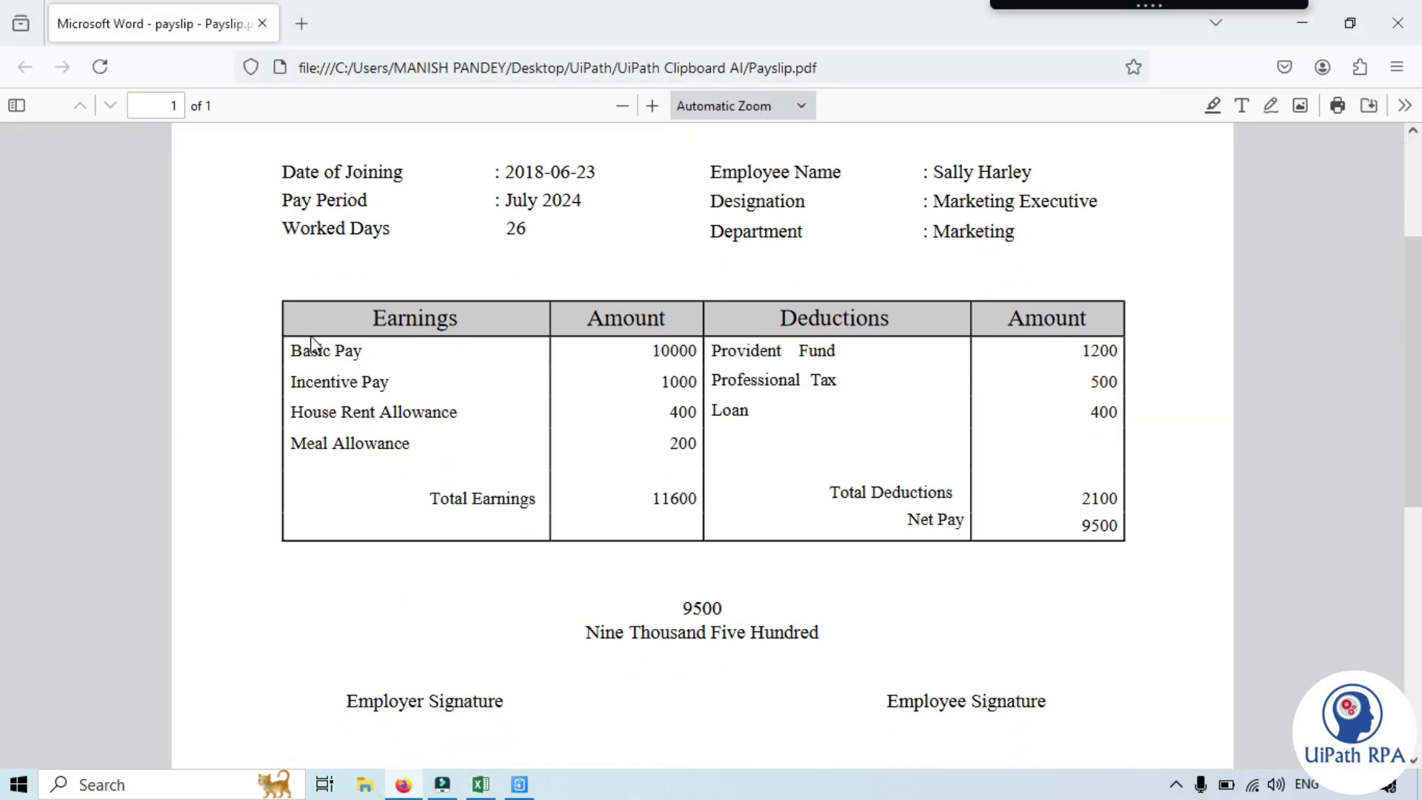
{"action": "left_click", "coordinate": [415, 785]}
{"action": "mouse_move", "coordinate": [141, 300]}
{"action": "left_mouse_down"}
{"action": "mouse_move", "coordinate": [491, 368]}
{"action": "mouse_move", "coordinate": [634, 641]}
{"action": "mouse_move", "coordinate": [689, 652]}
{"action": "left_mouse_up"}
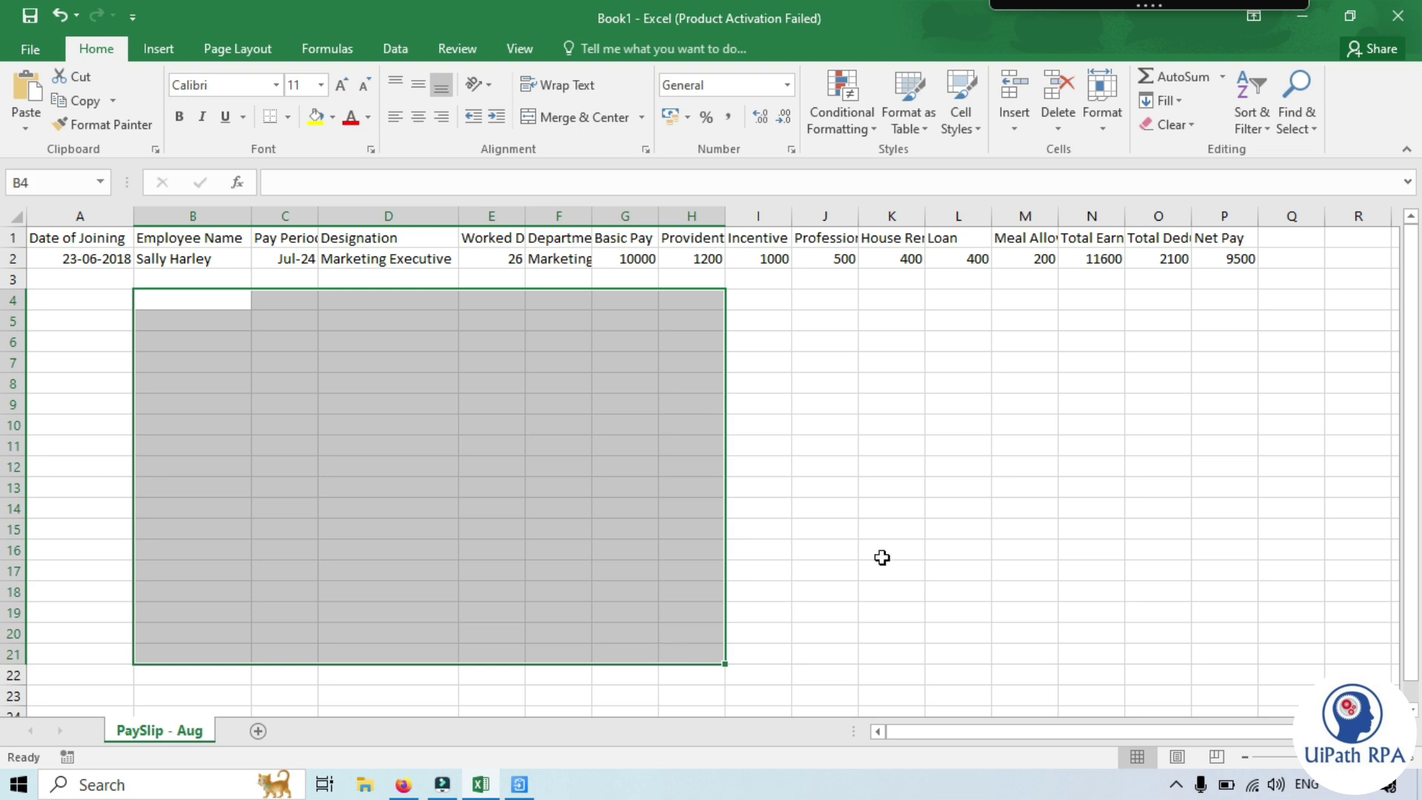
{"action": "left_click", "coordinate": [942, 529]}
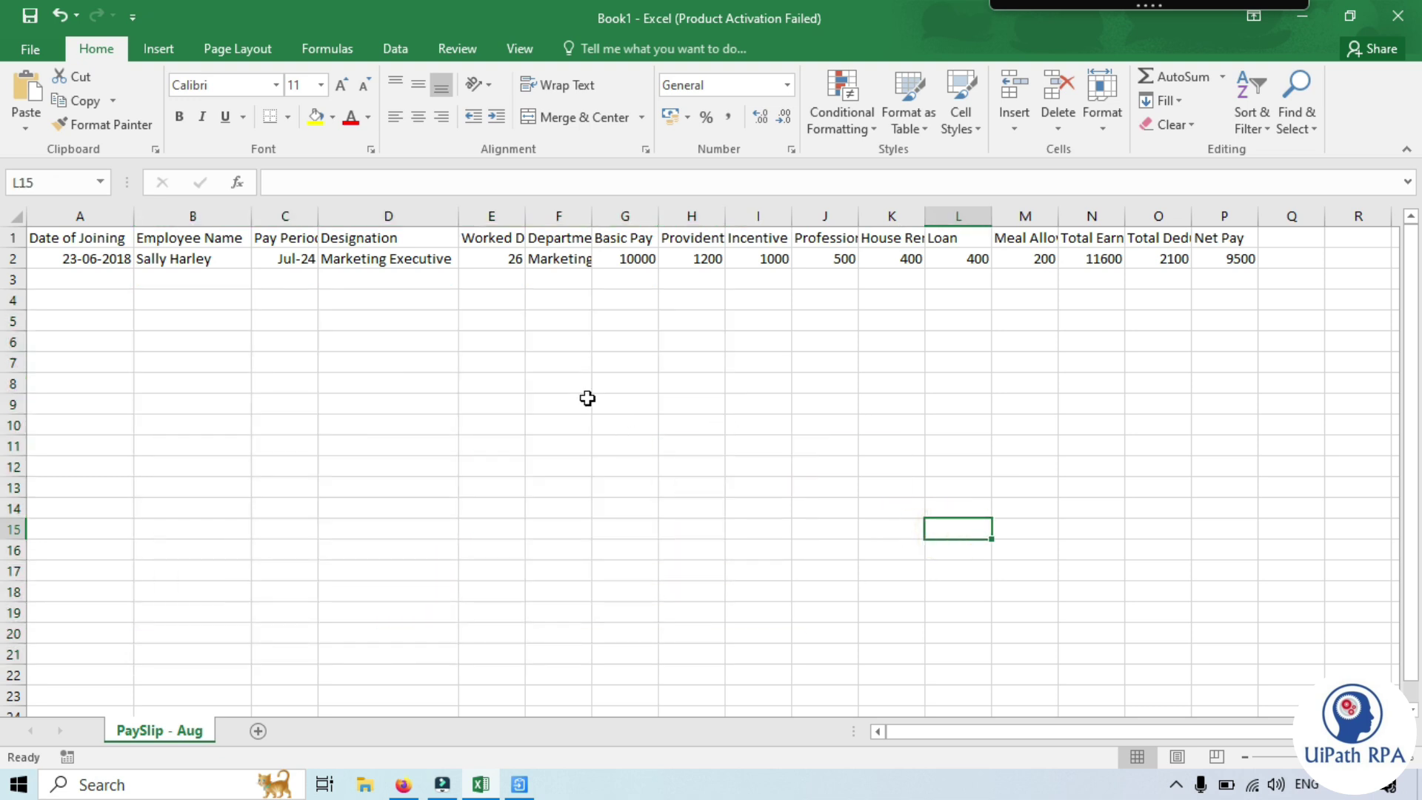
{"action": "left_click", "coordinate": [355, 487]}
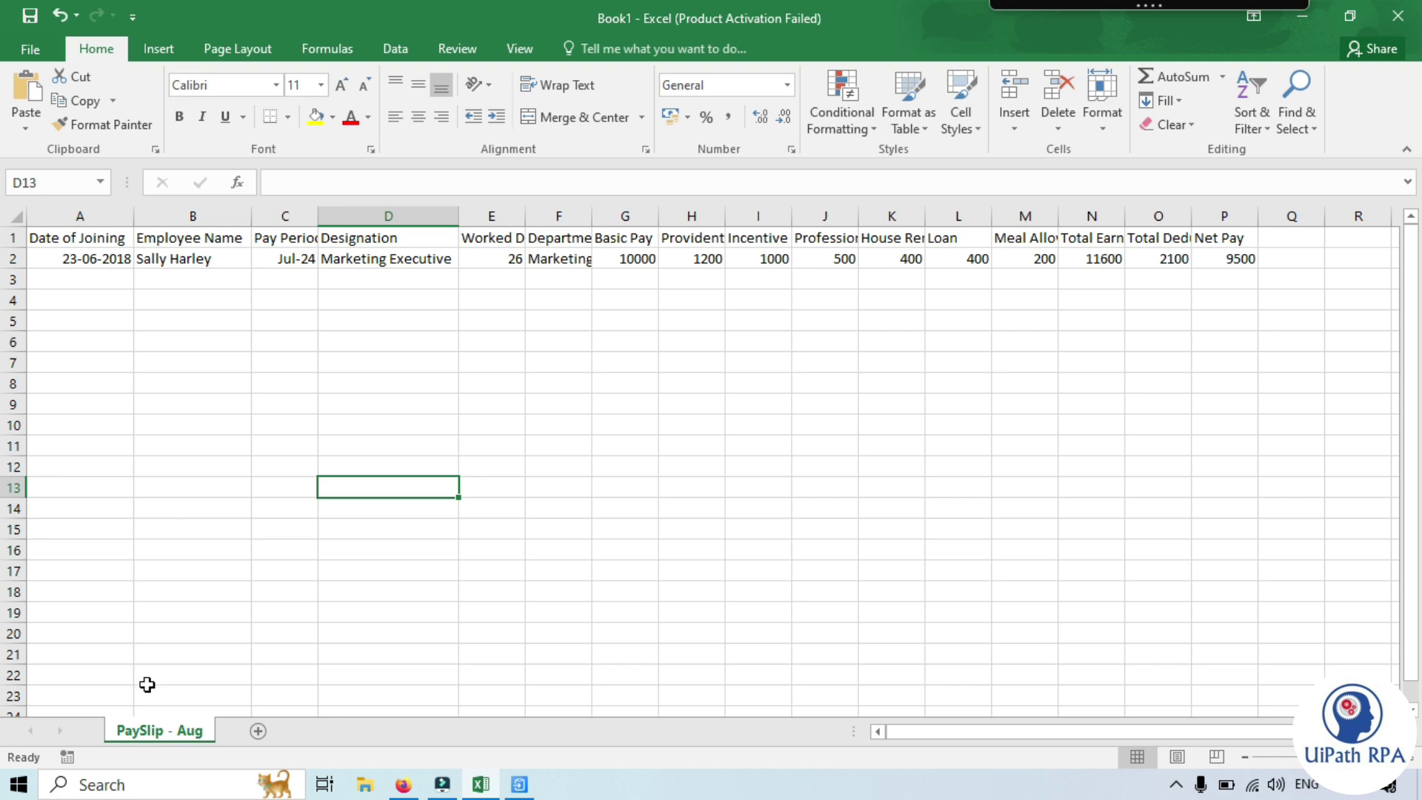
- Rename the PaySlip - Aug worksheet as PaySlip - July
{"action": "double_click", "coordinate": [197, 730]}
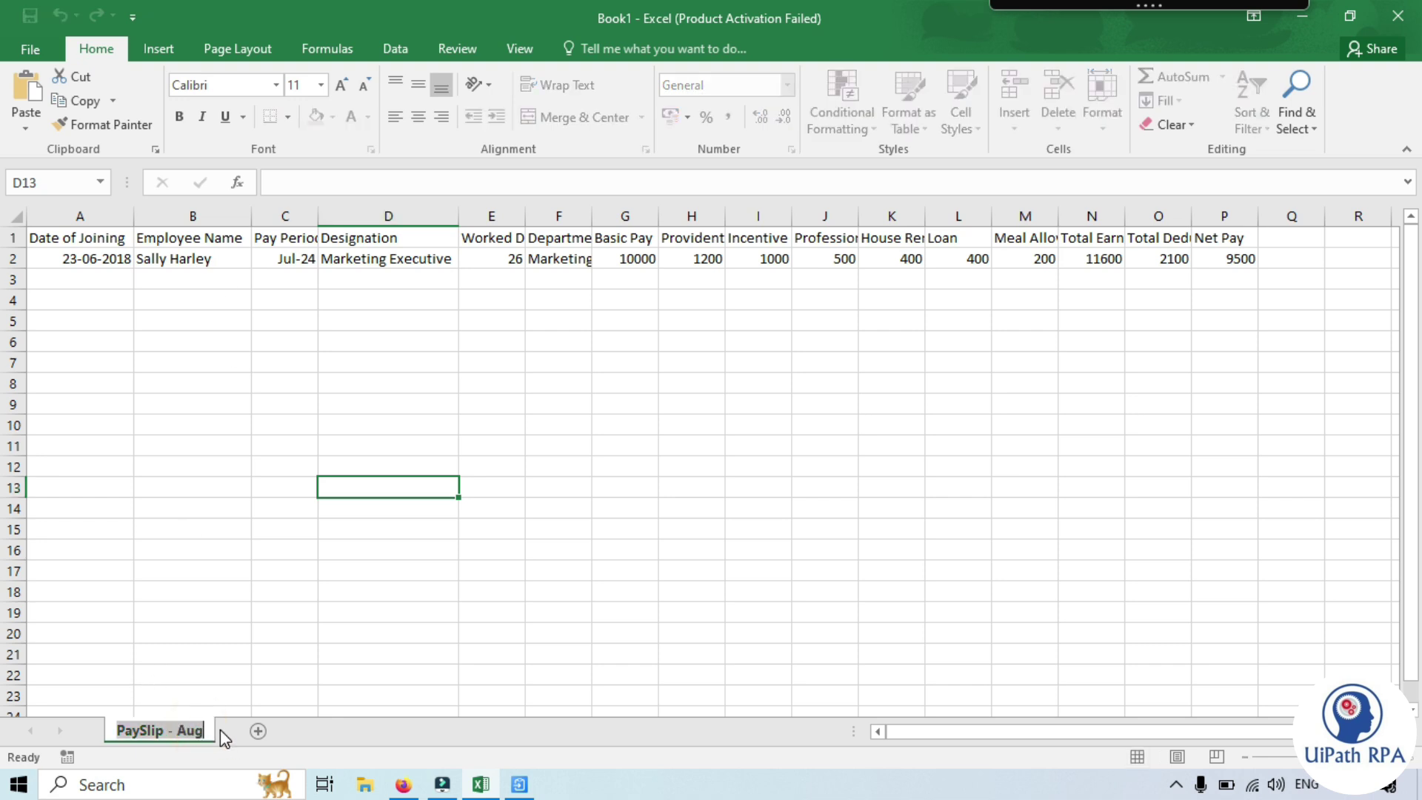
{"action": "key", "text": "End"}
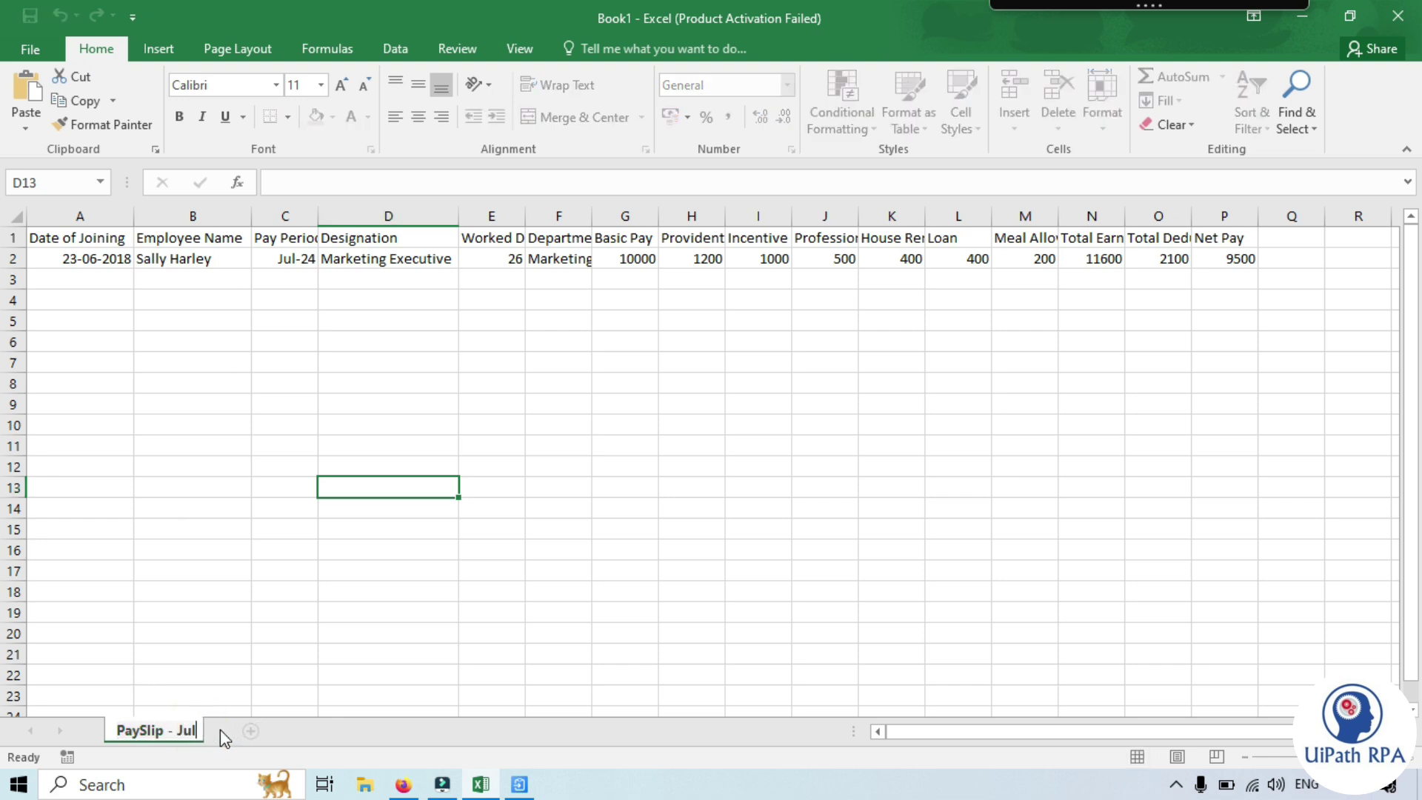
{"action": "left_click", "coordinate": [363, 482]}
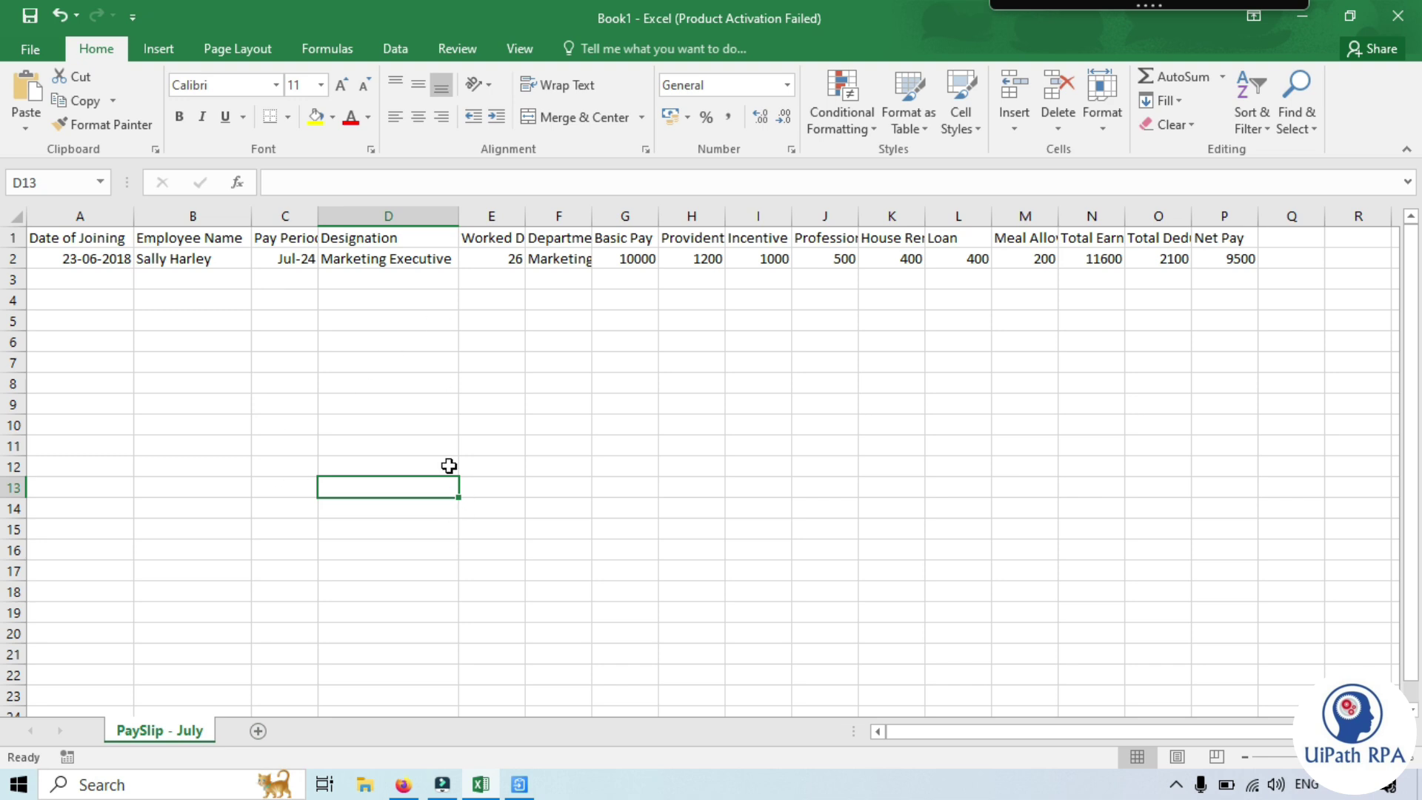
- Look over the payslip PDF in Firefox again, from the earnings table up to the company header
{"action": "left_click", "coordinate": [419, 784]}
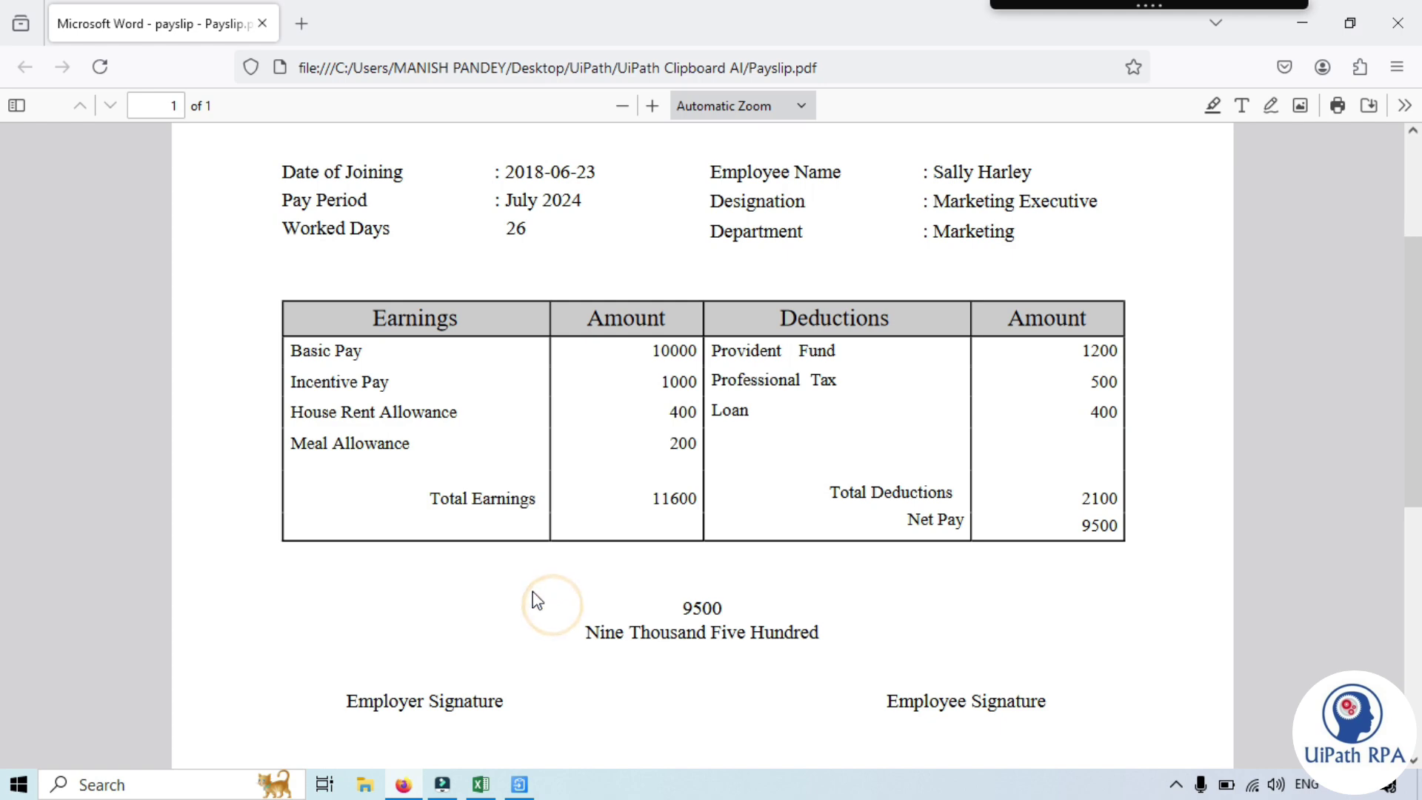
{"action": "scroll", "coordinate": [537, 597], "scroll_direction": "up", "scroll_amount": 3}
{"action": "scroll", "coordinate": [537, 600], "scroll_direction": "up", "scroll_amount": 1}
{"action": "scroll", "coordinate": [537, 600], "scroll_direction": "down", "scroll_amount": 2}
{"action": "scroll", "coordinate": [533, 603], "scroll_direction": "up", "scroll_amount": 2}
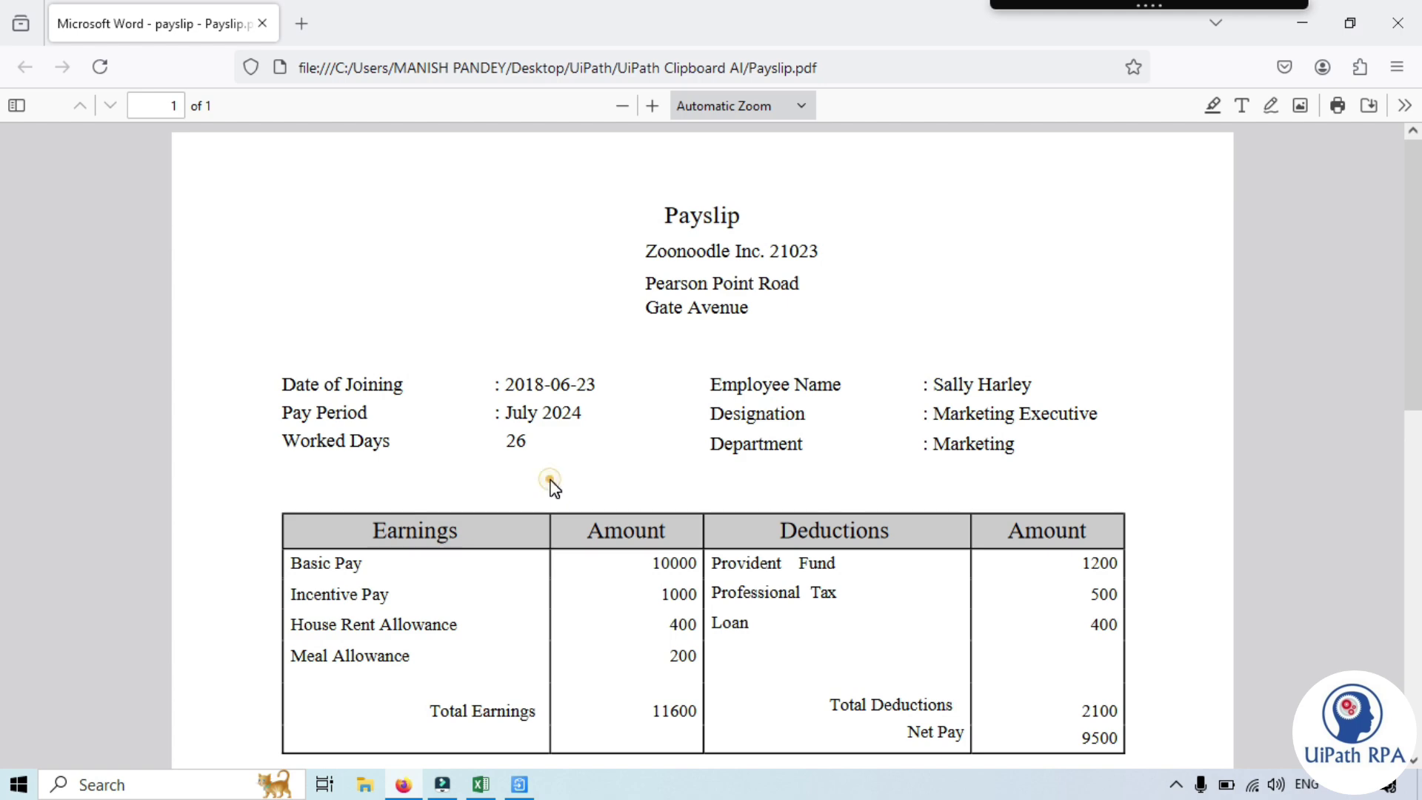
- Bring up Clipboard AI's data mapper for pasting into the Excel sheet and review the document types offered for reading the data
{"action": "left_click", "coordinate": [480, 784]}
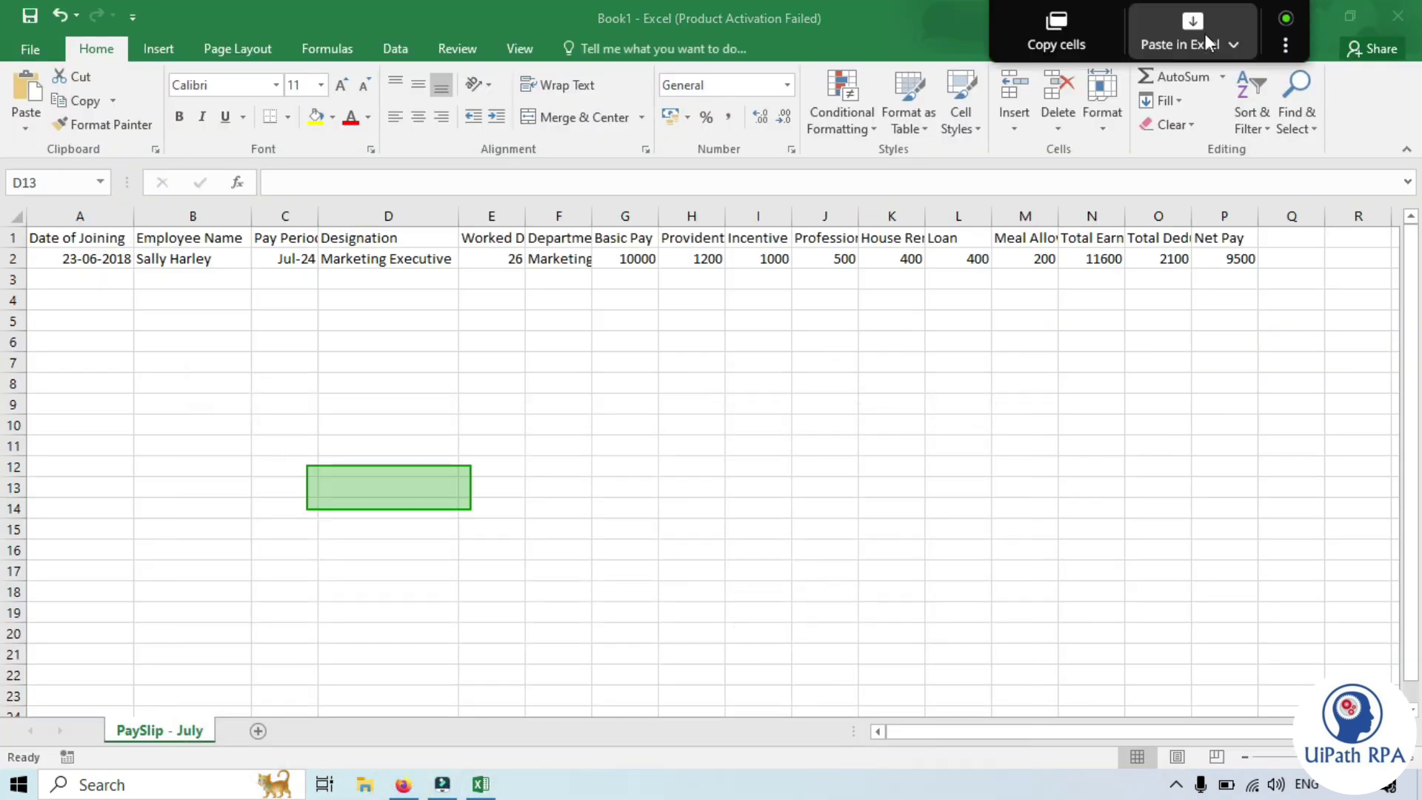
{"action": "left_click", "coordinate": [1207, 40]}
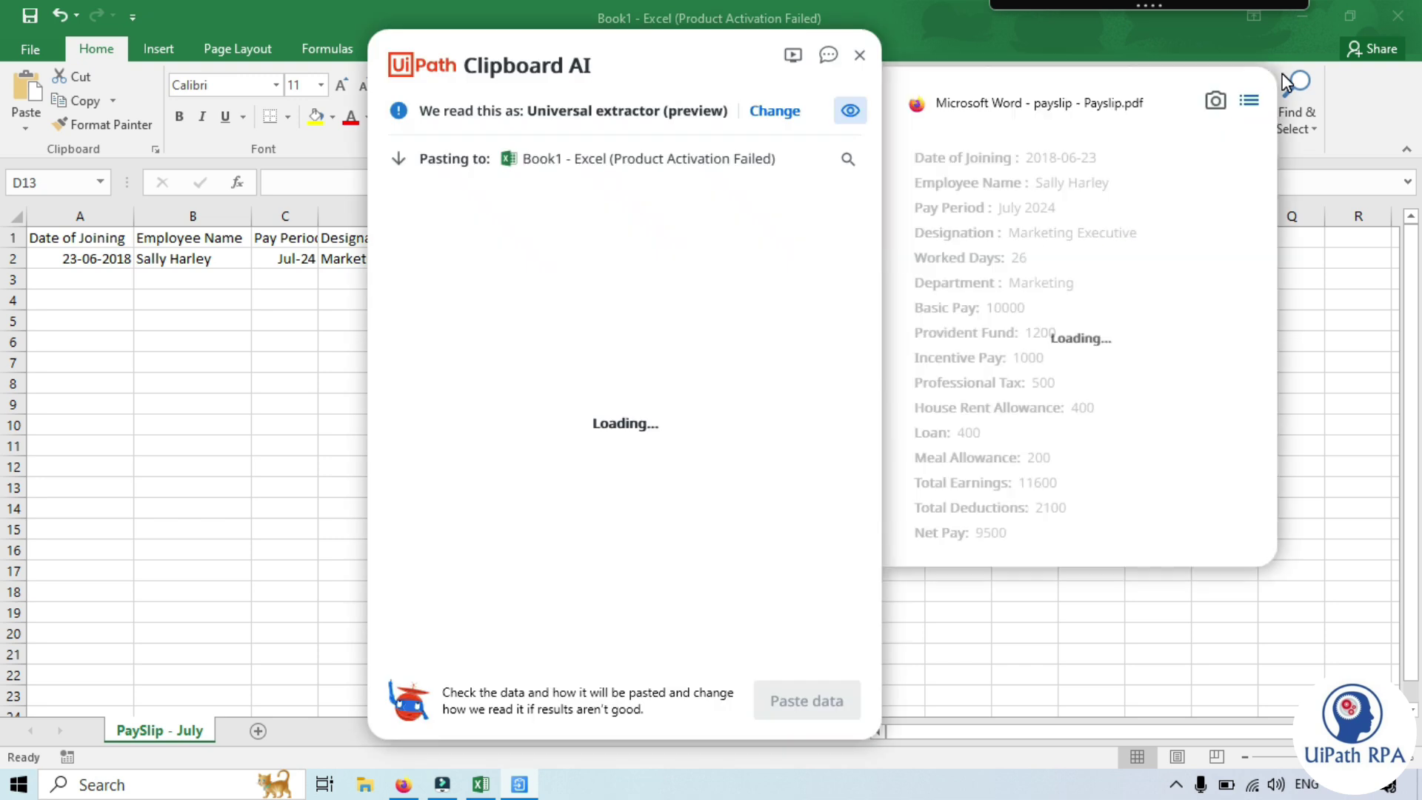
{"action": "left_click", "coordinate": [783, 112]}
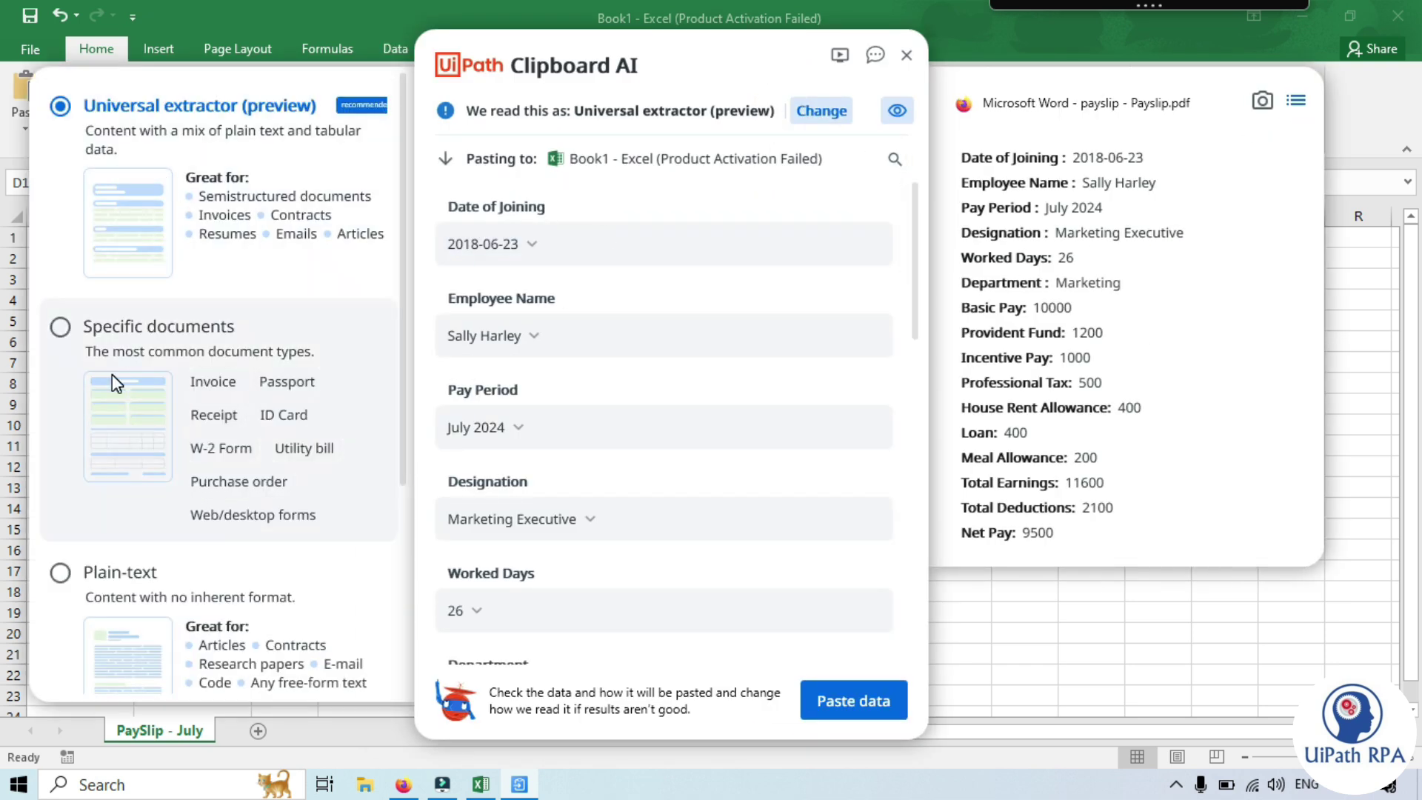
{"action": "scroll", "coordinate": [259, 593], "scroll_direction": "down", "scroll_amount": 1}
{"action": "scroll", "coordinate": [140, 255], "scroll_direction": "up", "scroll_amount": 1}
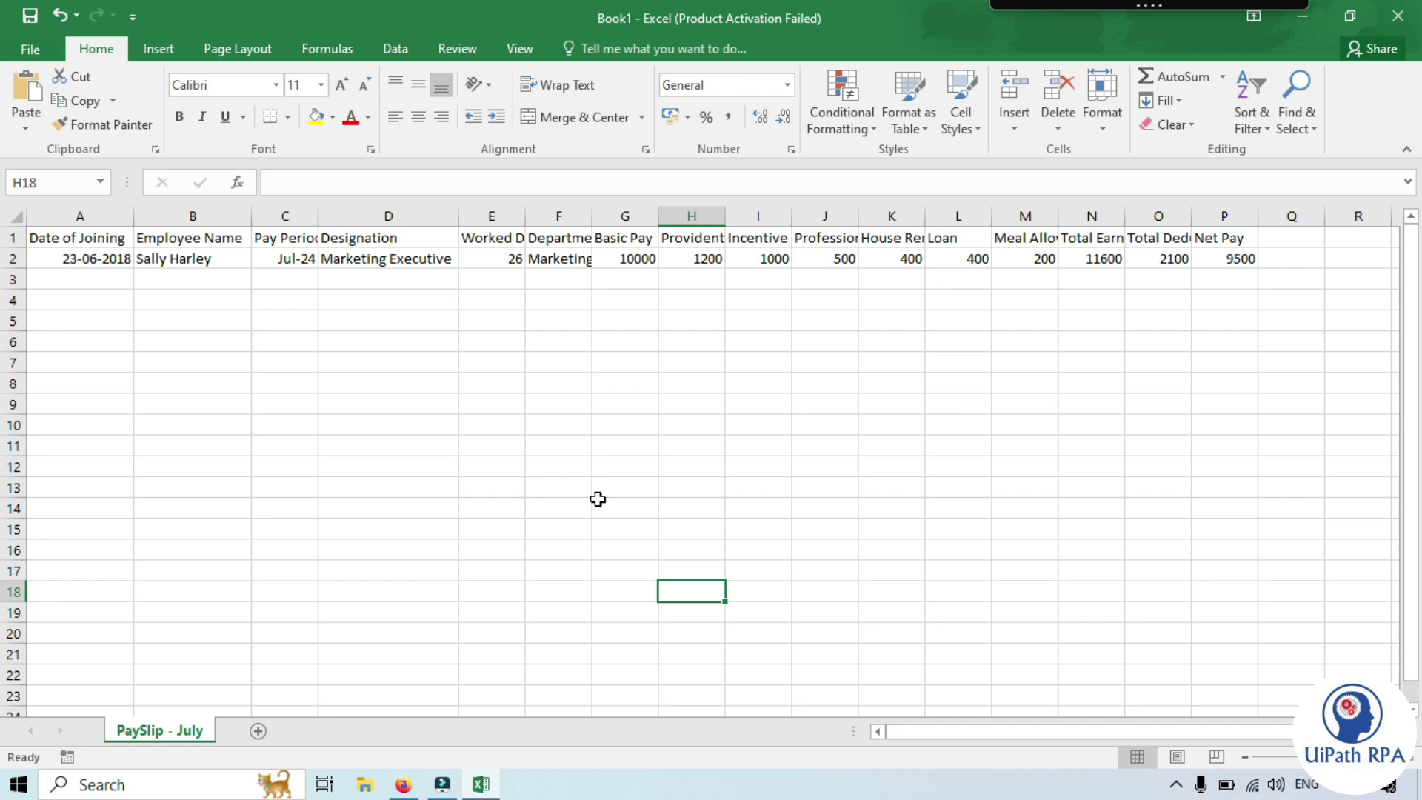
- Switch back to the payslip PDF in Firefox and open the Clipboard AI settings
{"action": "left_click", "coordinate": [403, 784]}
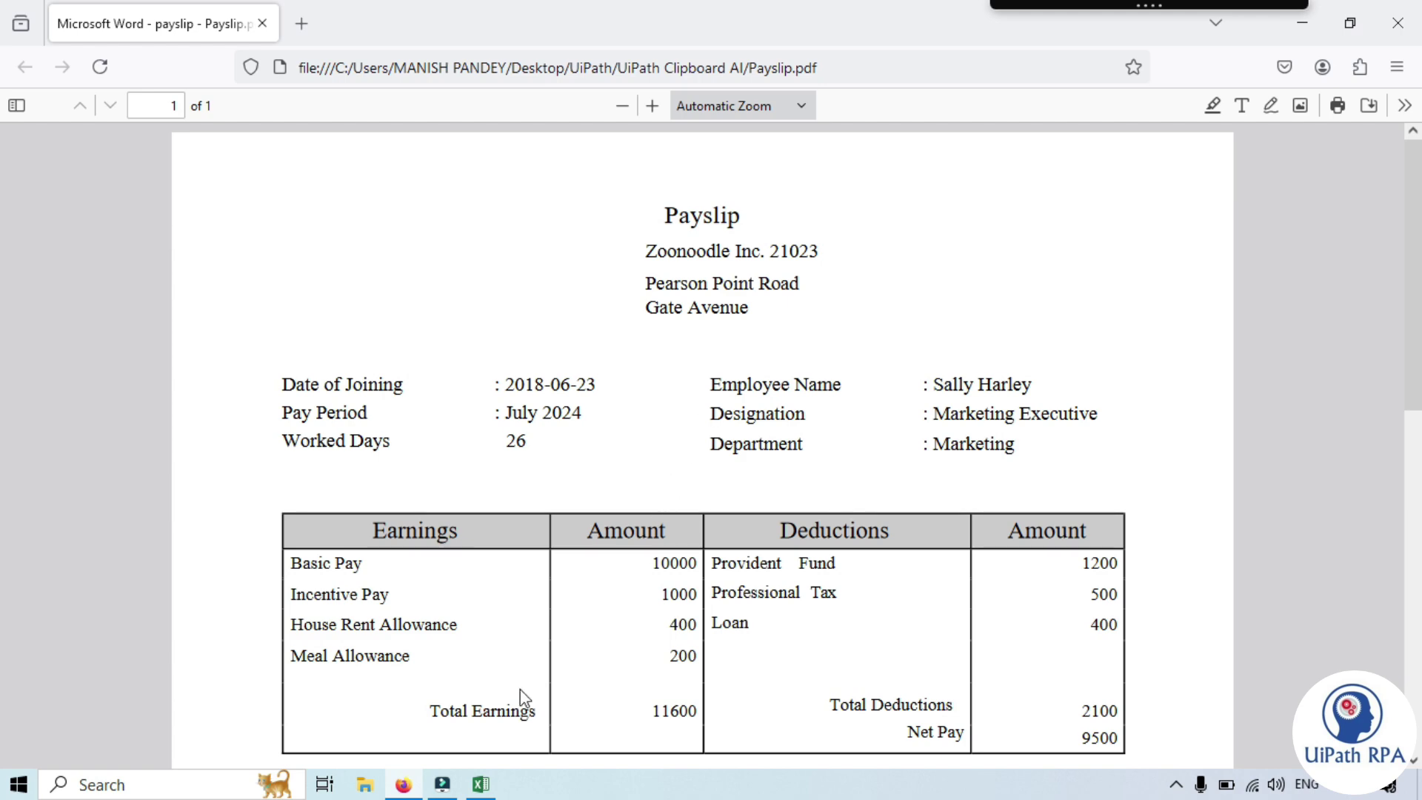
{"action": "mouse_move", "coordinate": [1156, 7]}
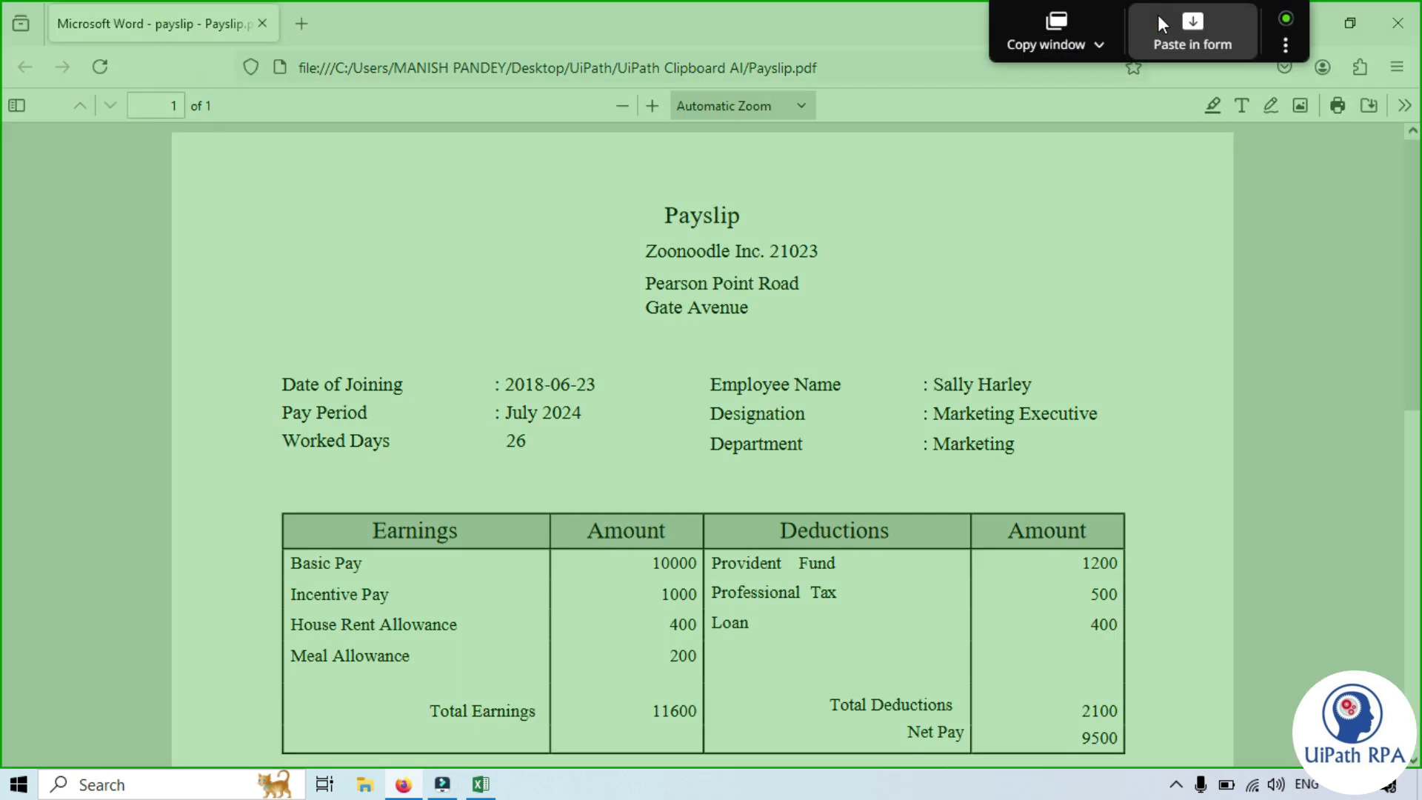
{"action": "left_click", "coordinate": [1286, 46]}
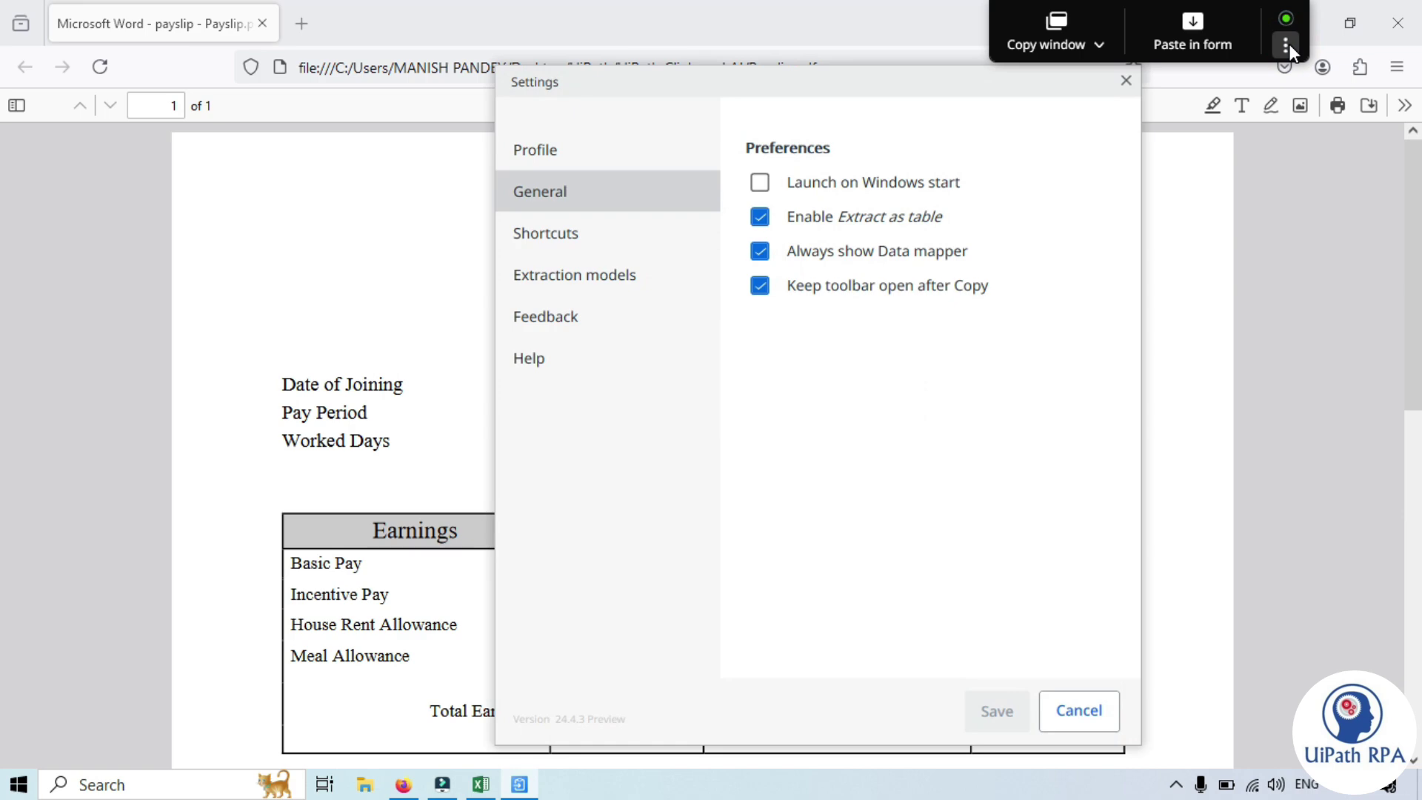
- Start a new entry in the Extraction models settings, ready for its endpoint URL
{"action": "left_click", "coordinate": [545, 275]}
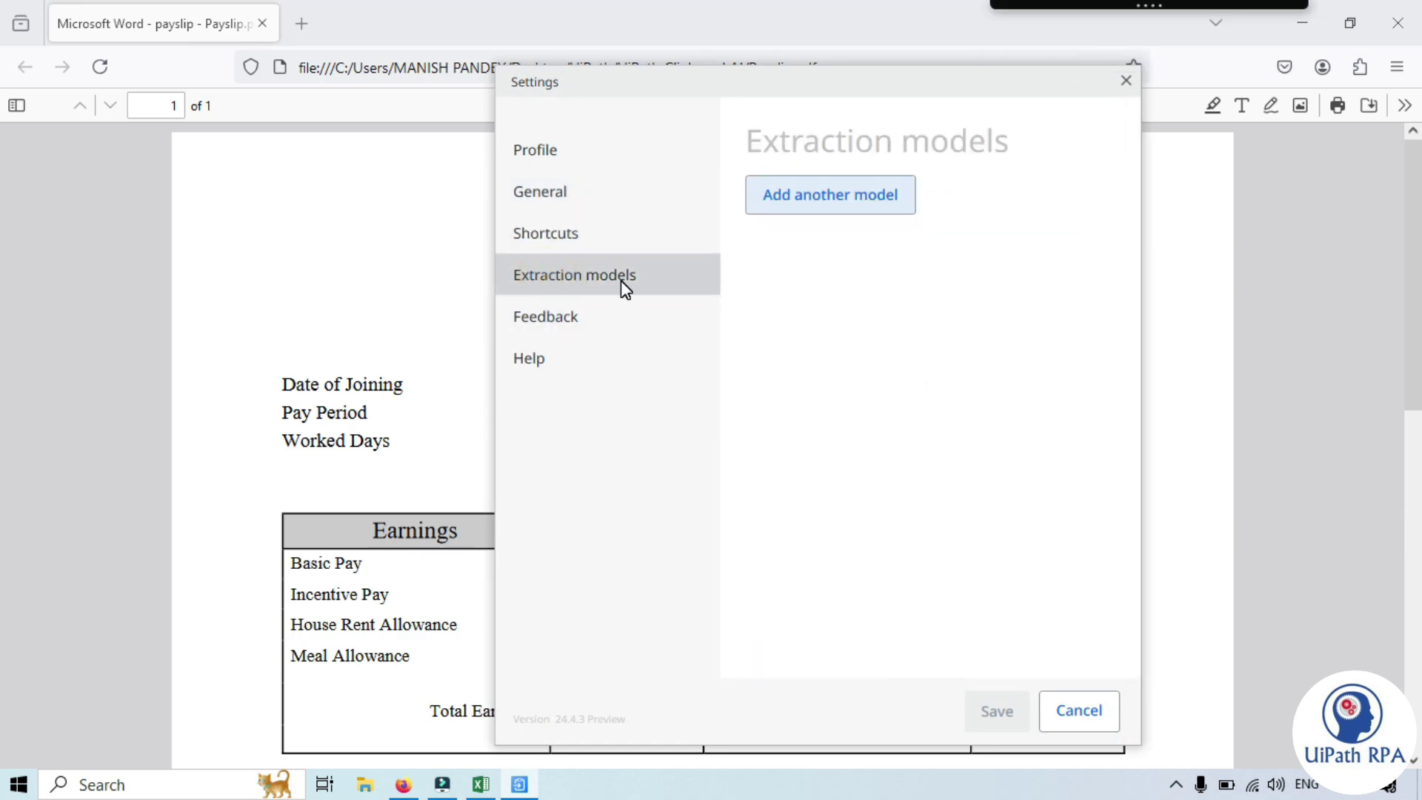
{"action": "left_click", "coordinate": [815, 203]}
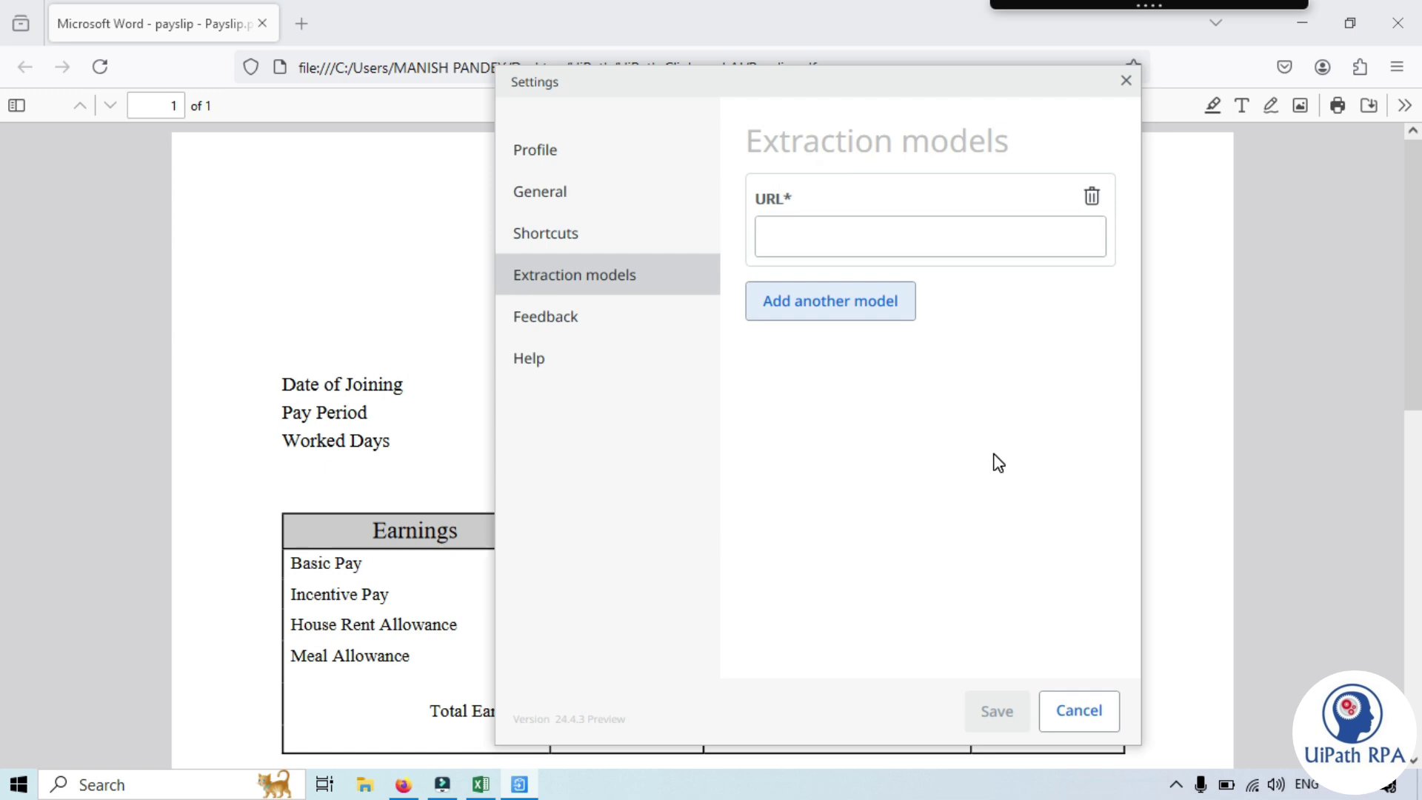
{"action": "left_click", "coordinate": [774, 231]}
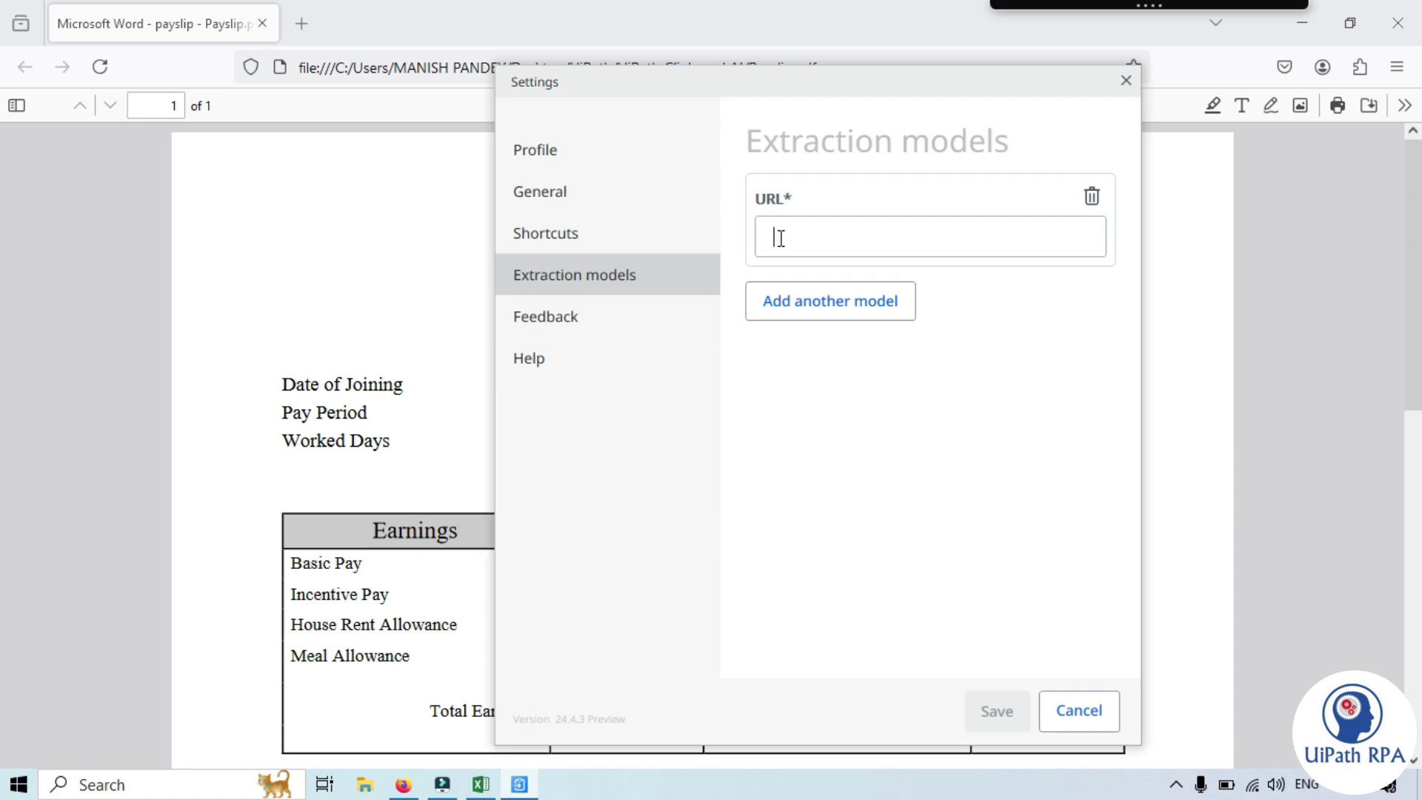
- Search the web for "uipath document understanding endpoints url" in a new browser tab and open UiPath's Public endpoints documentation page
{"action": "left_click", "coordinate": [302, 23]}
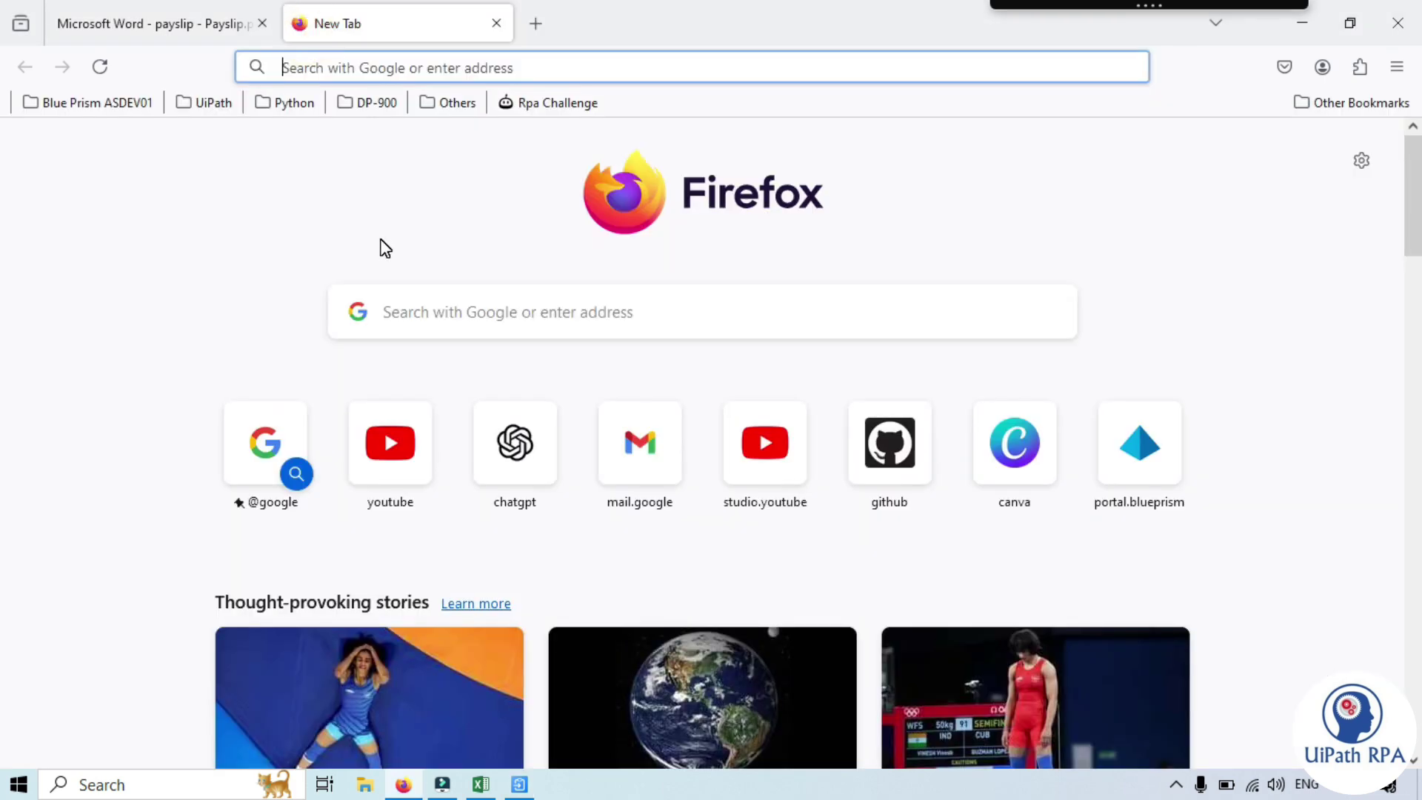
{"action": "type", "text": "UiPath document understanding"}
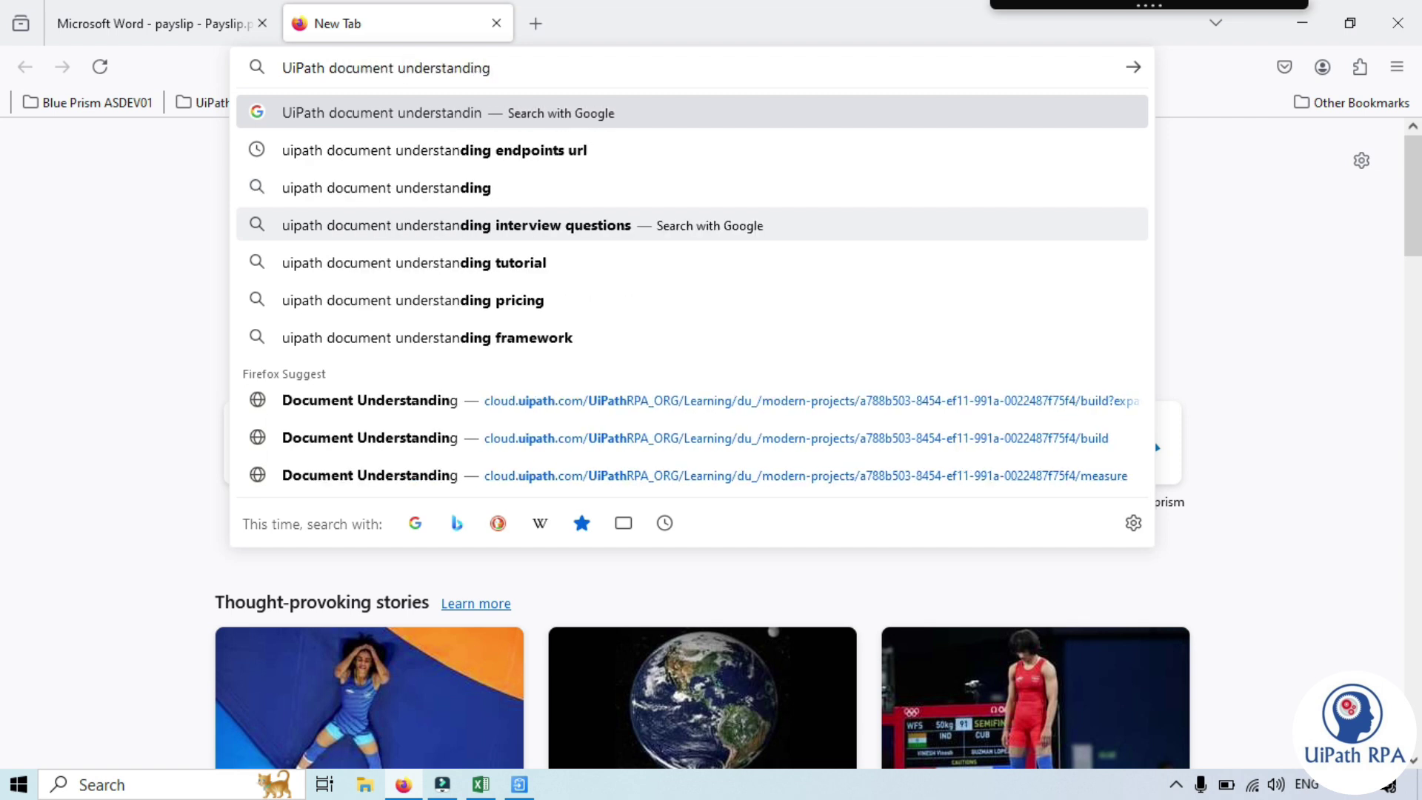
{"action": "type", "text": " endpo"}
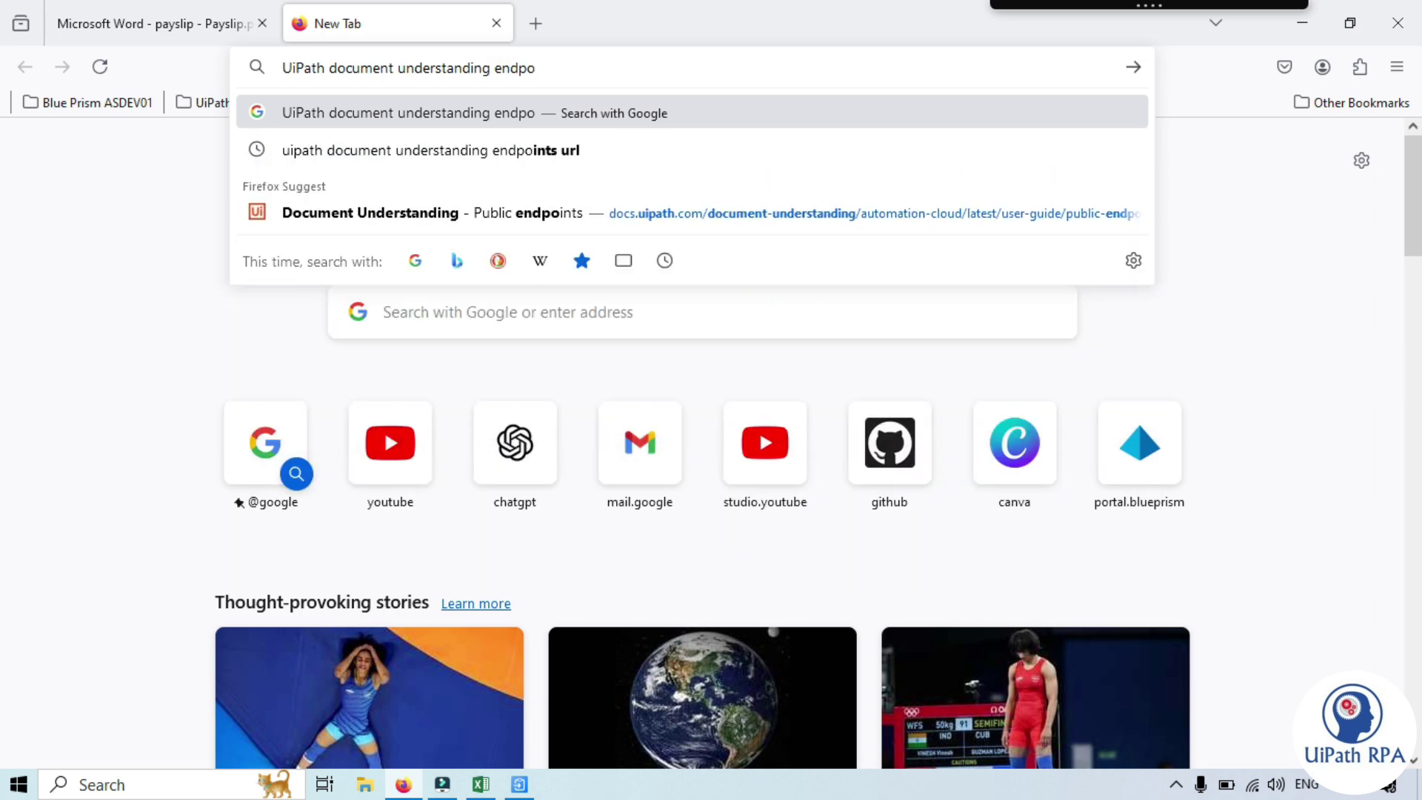
{"action": "key", "text": "Down"}
{"action": "key", "text": "Return"}
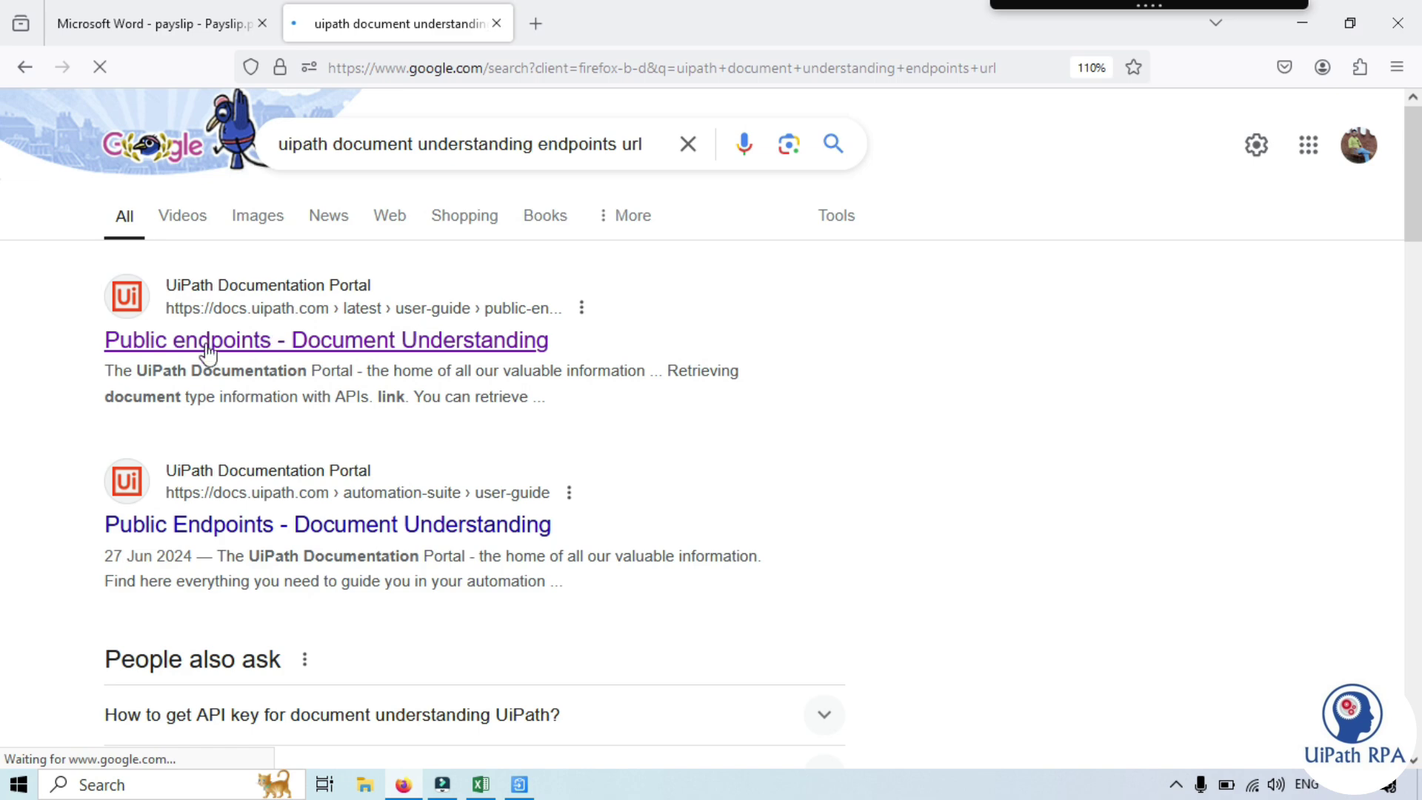
{"action": "left_click", "coordinate": [288, 344]}
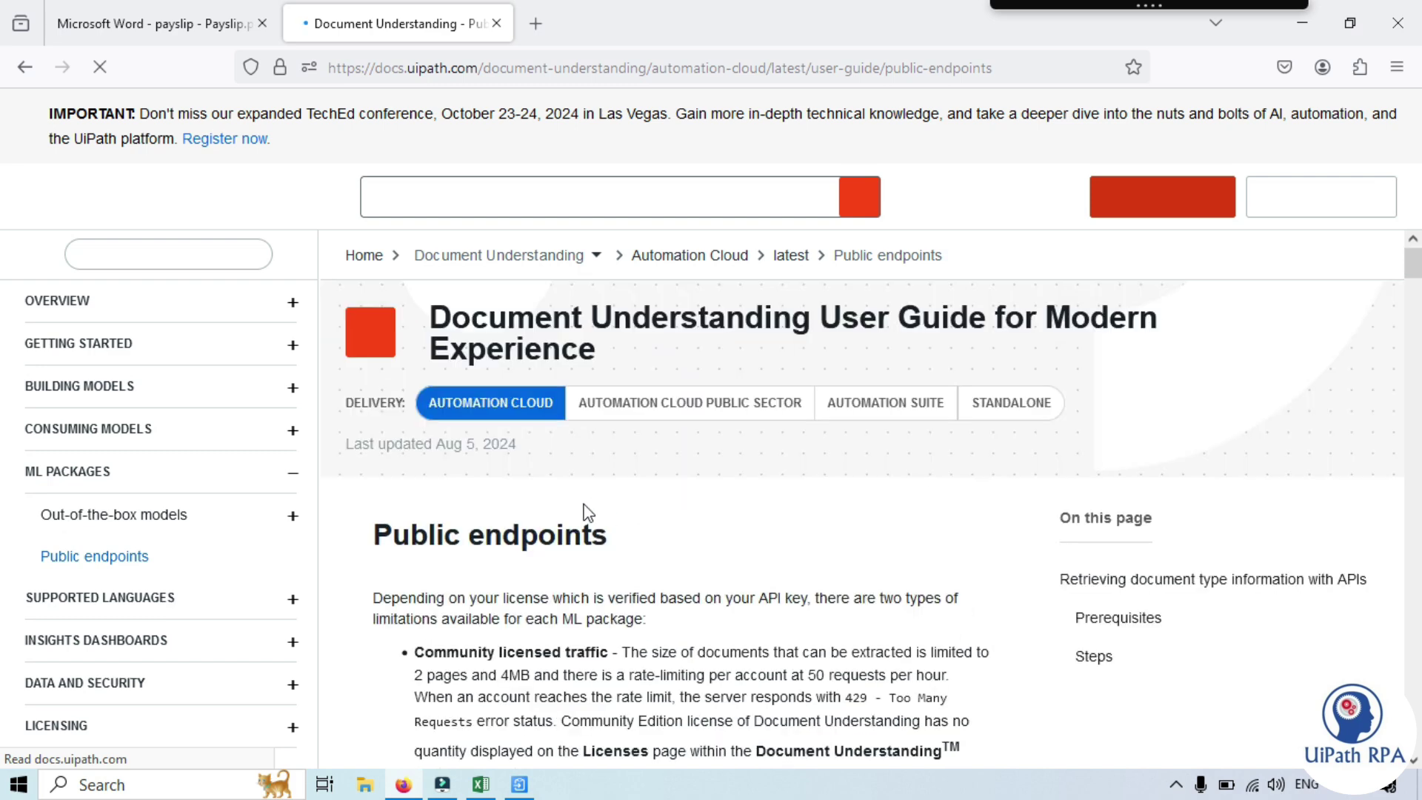
- Look through the table of public endpoint URLs, from the OCR and invoice models down to Pay slips
{"action": "scroll", "coordinate": [471, 564], "scroll_direction": "down", "scroll_amount": 10}
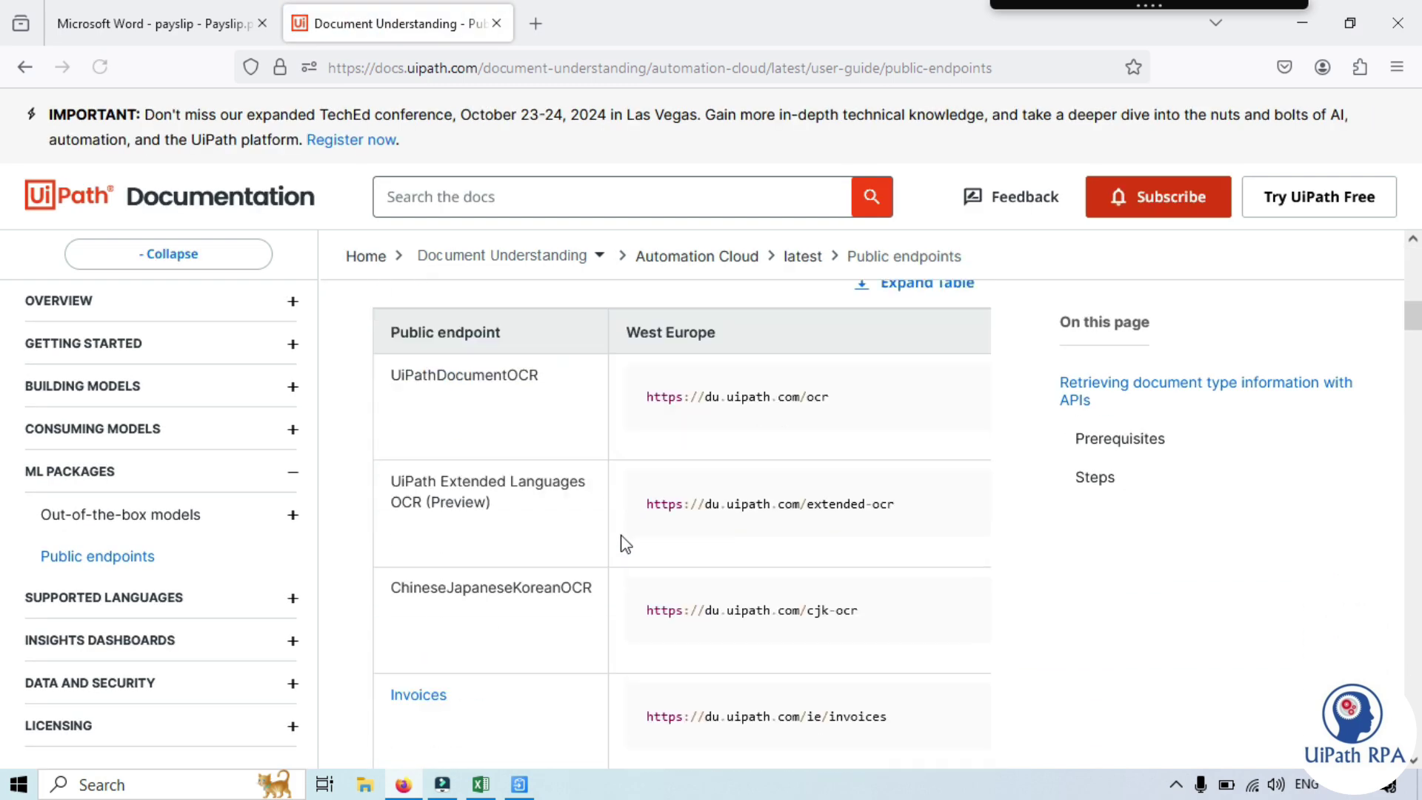
{"action": "scroll", "coordinate": [624, 538], "scroll_direction": "down", "scroll_amount": 6}
{"action": "scroll", "coordinate": [624, 538], "scroll_direction": "up", "scroll_amount": 3}
{"action": "scroll", "coordinate": [623, 538], "scroll_direction": "down", "scroll_amount": 4}
{"action": "scroll", "coordinate": [634, 551], "scroll_direction": "down", "scroll_amount": 1}
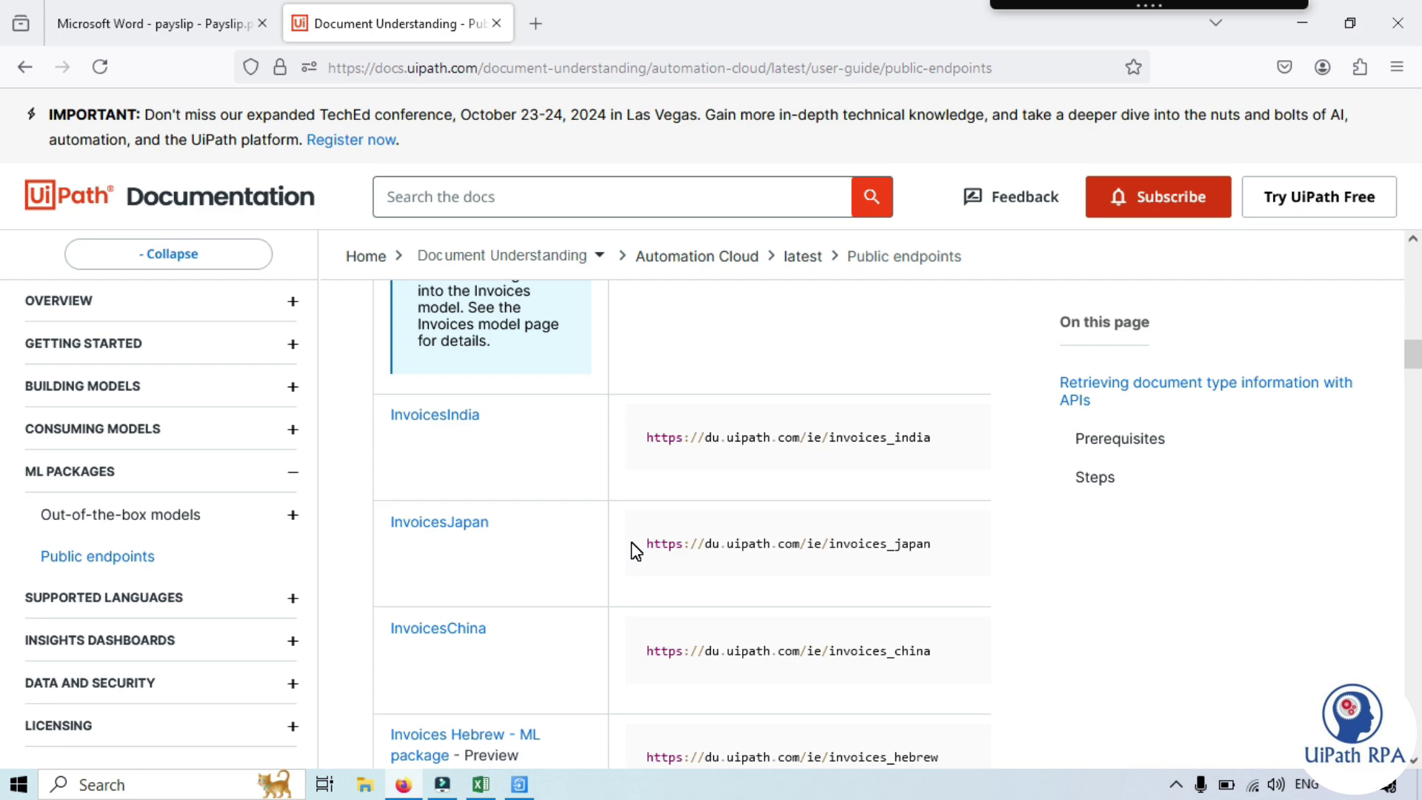
{"action": "scroll", "coordinate": [438, 444], "scroll_direction": "up", "scroll_amount": 5}
{"action": "scroll", "coordinate": [508, 483], "scroll_direction": "down", "scroll_amount": 7}
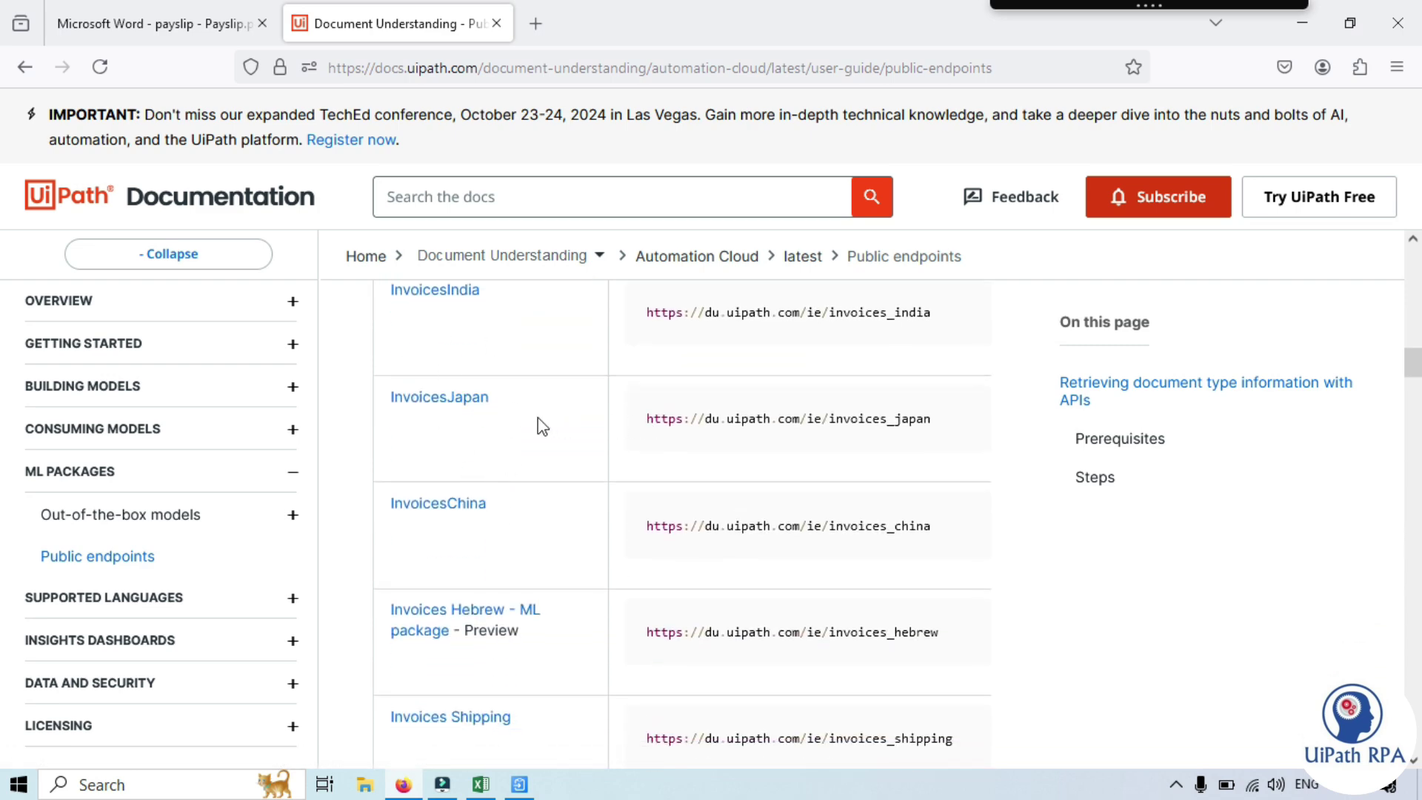
{"action": "scroll", "coordinate": [511, 408], "scroll_direction": "down", "scroll_amount": 2}
{"action": "scroll", "coordinate": [548, 511], "scroll_direction": "down", "scroll_amount": 2}
{"action": "scroll", "coordinate": [444, 488], "scroll_direction": "down", "scroll_amount": 4}
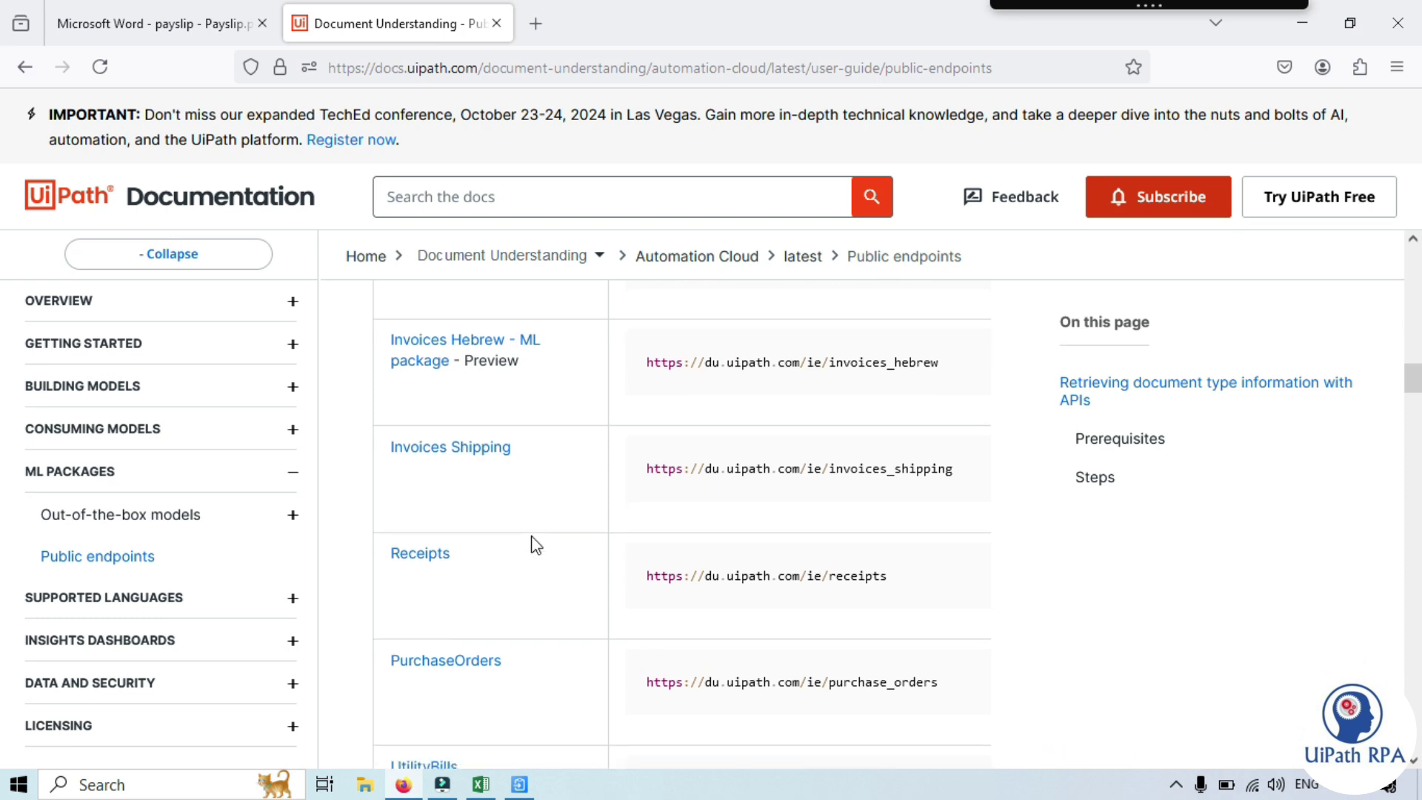
{"action": "scroll", "coordinate": [463, 503], "scroll_direction": "down", "scroll_amount": 3}
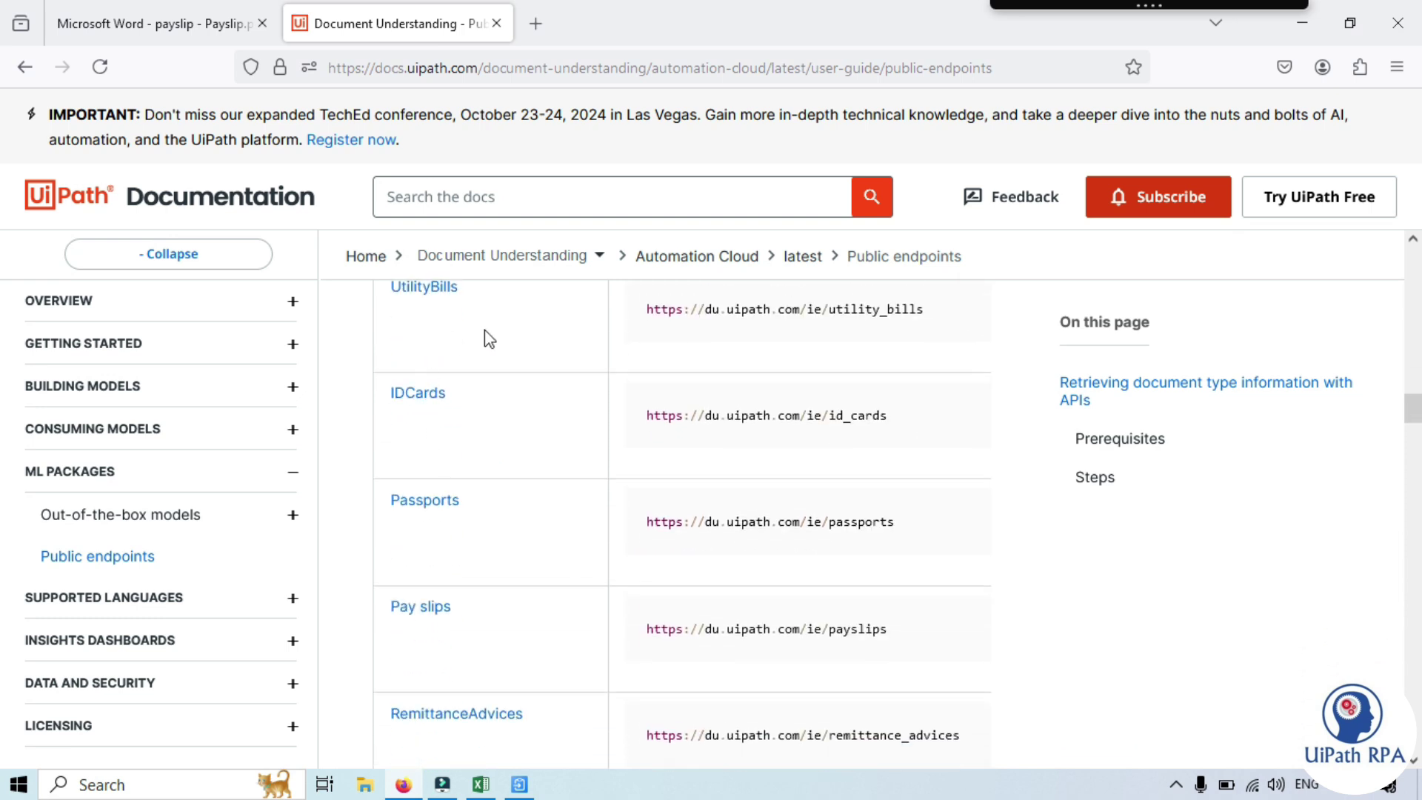
{"action": "scroll", "coordinate": [482, 437], "scroll_direction": "down", "scroll_amount": 2}
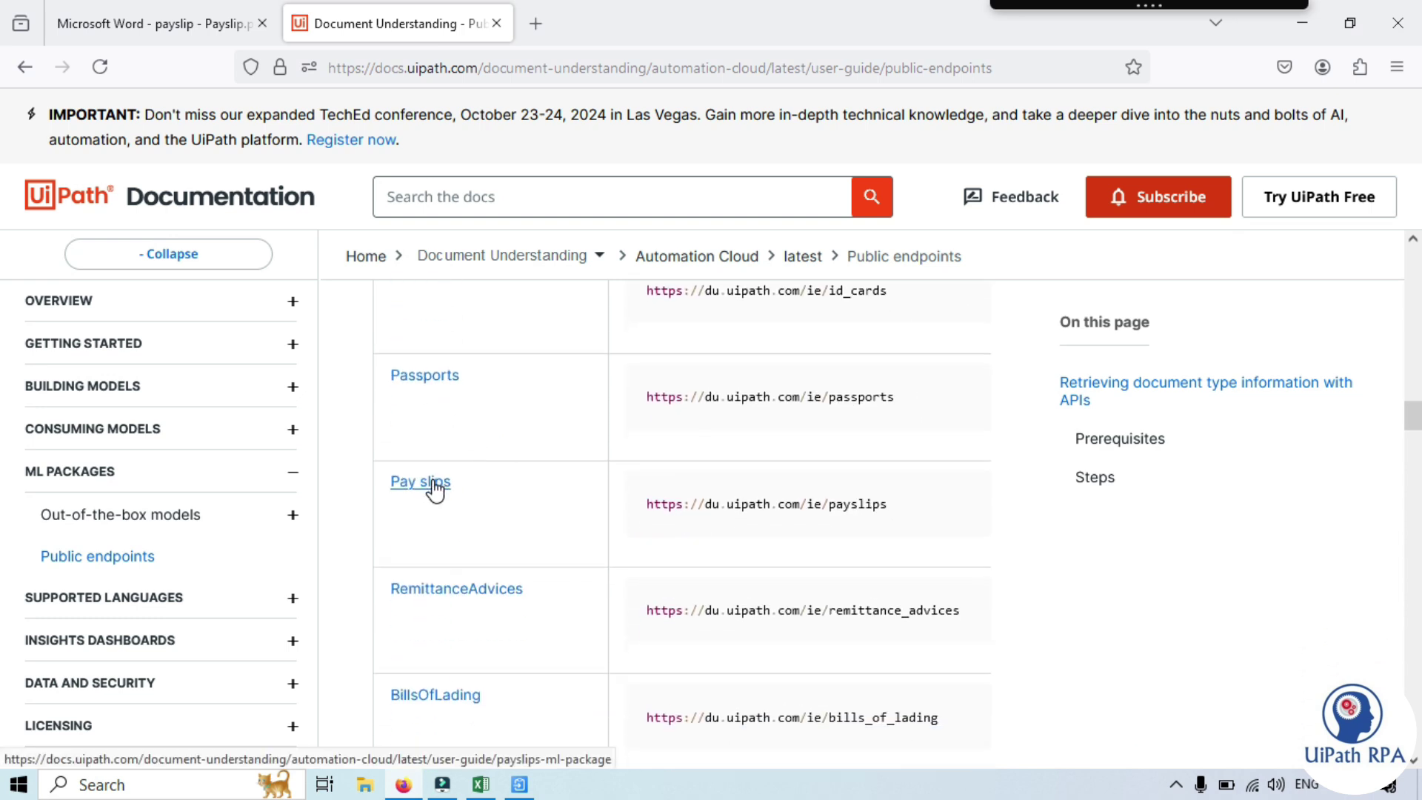
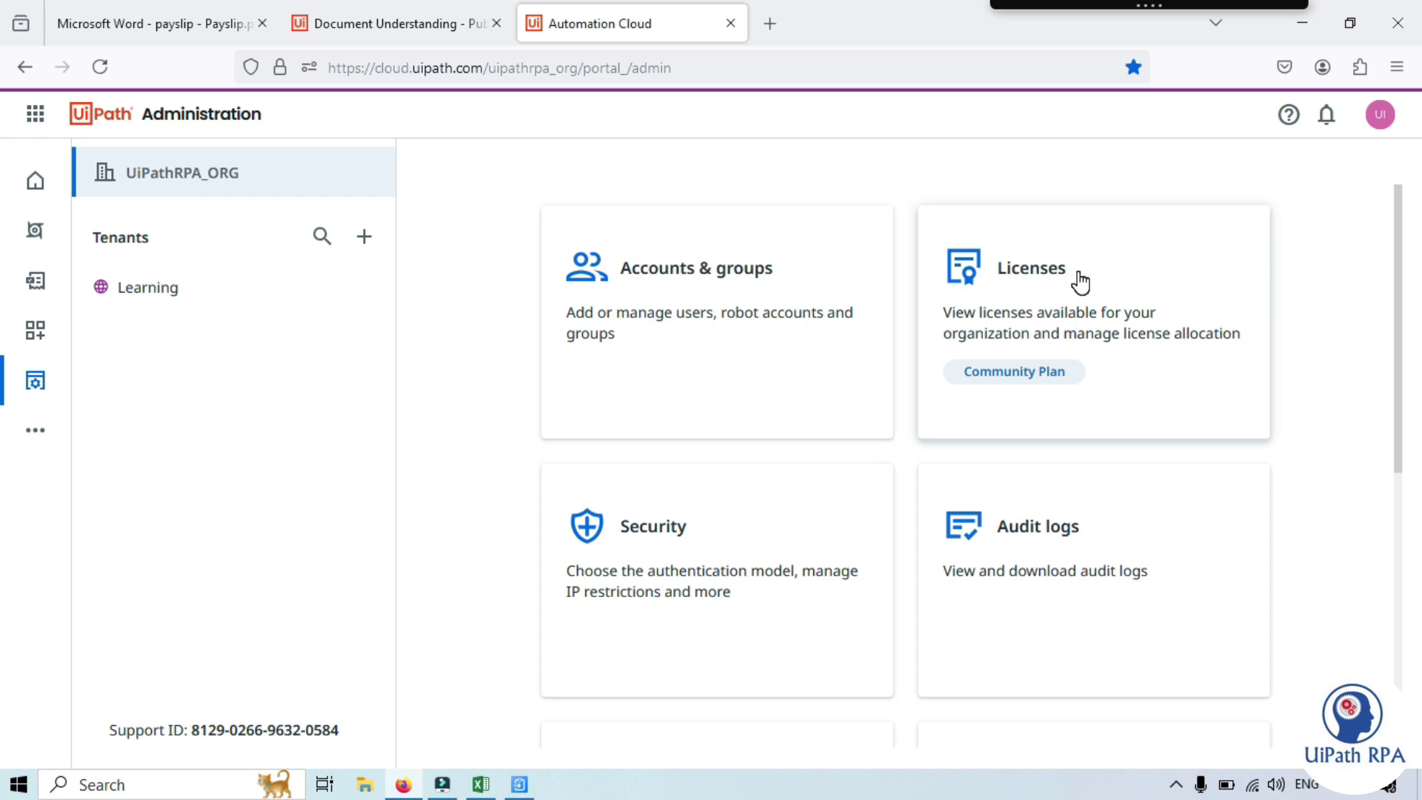
- Open the organization's Robots & services licenses and copy the Document Understanding API key
{"action": "left_click", "coordinate": [1079, 279]}
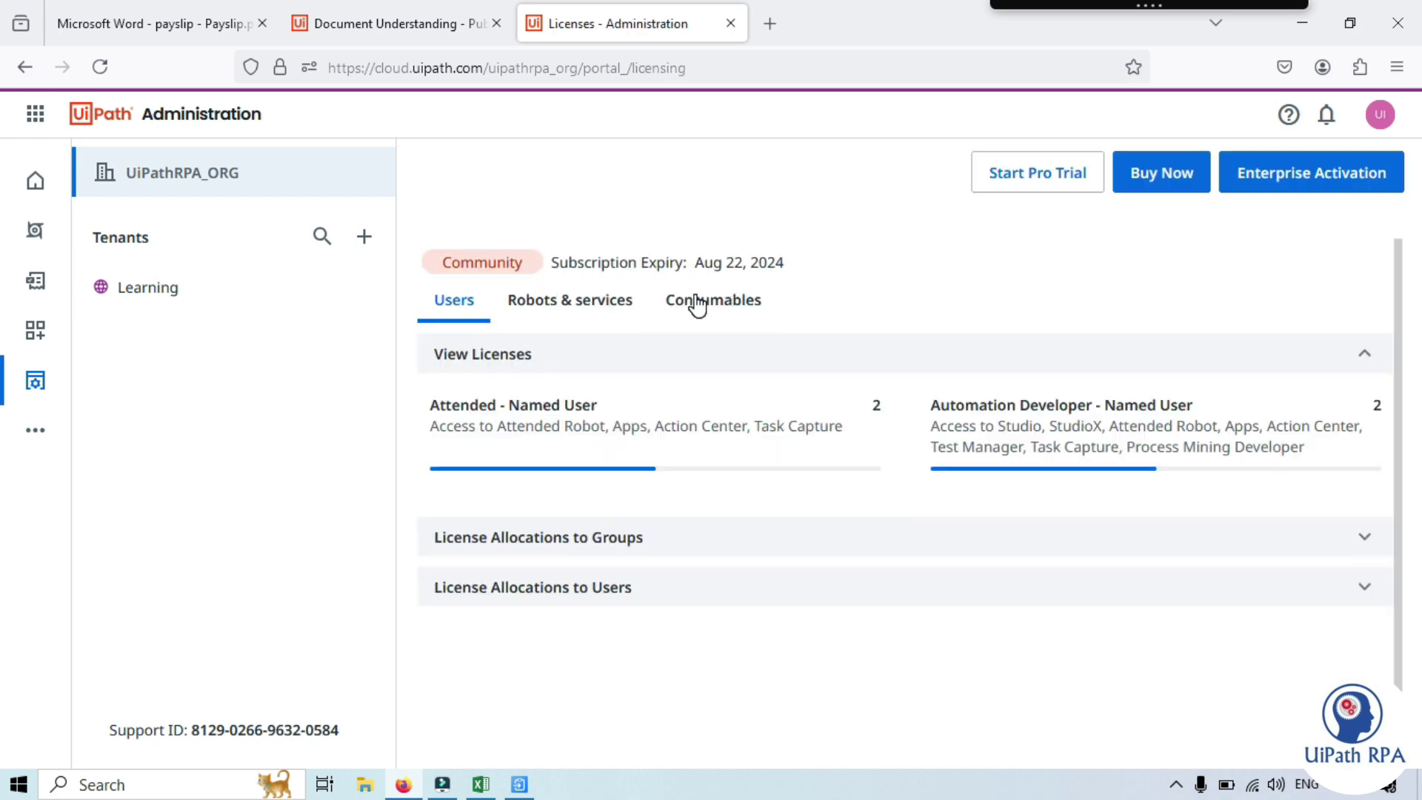
{"action": "left_click", "coordinate": [586, 310]}
{"action": "scroll", "coordinate": [622, 330], "scroll_direction": "down", "scroll_amount": 2}
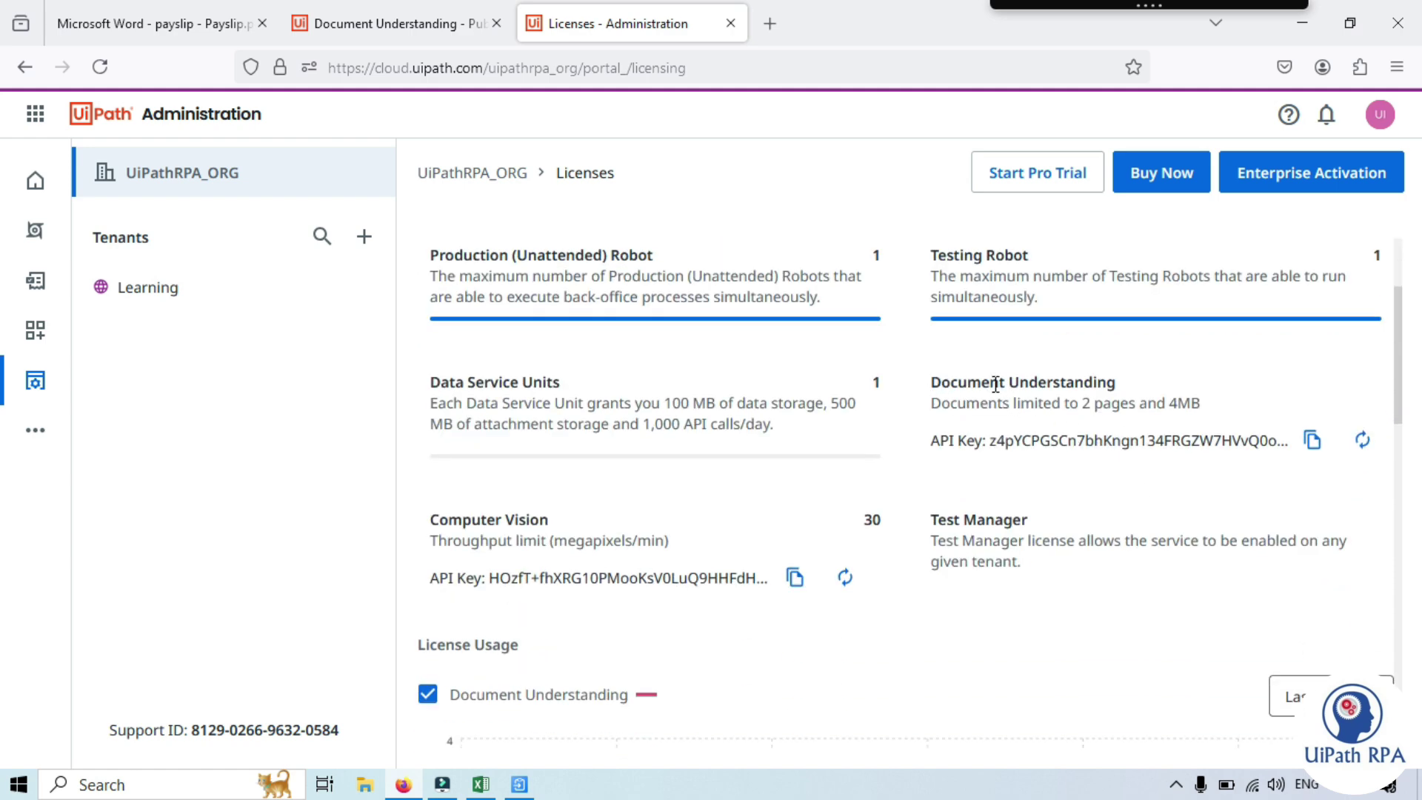
{"action": "left_click", "coordinate": [1309, 442]}
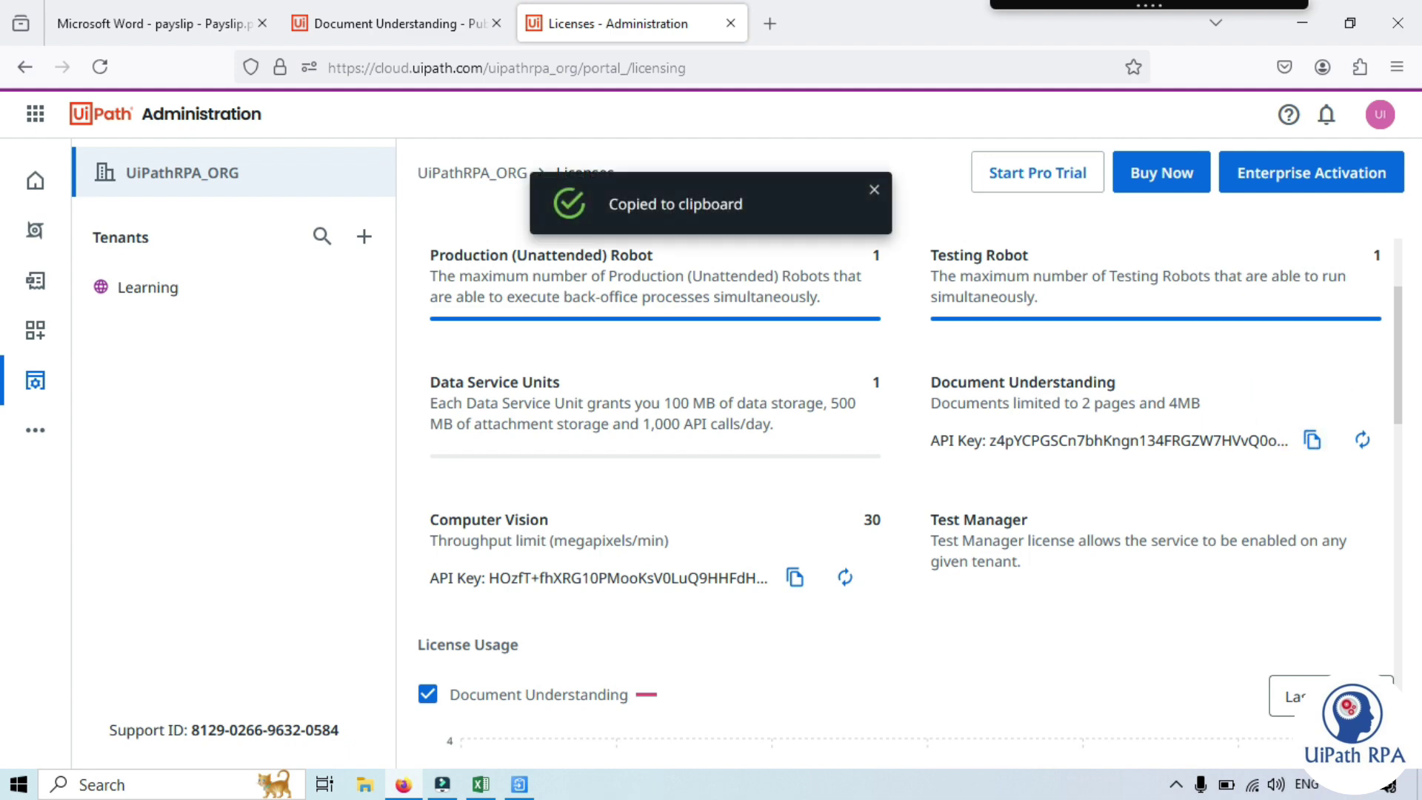
- Return to the Clipboard AI settings and paste the copied key as the new extraction model's API Key
{"action": "left_click", "coordinate": [519, 784]}
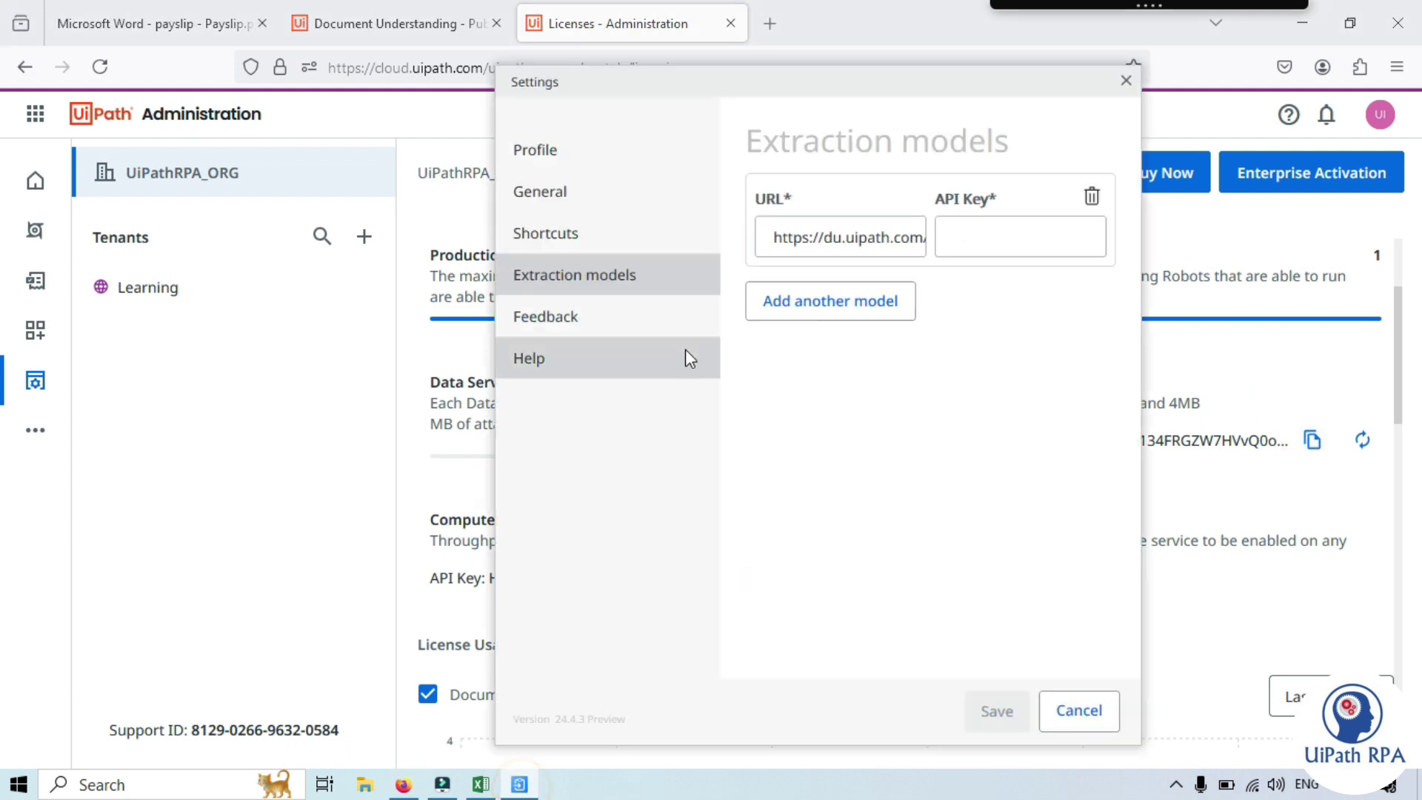
{"action": "left_click", "coordinate": [977, 245]}
{"action": "key", "text": "ctrl+v"}
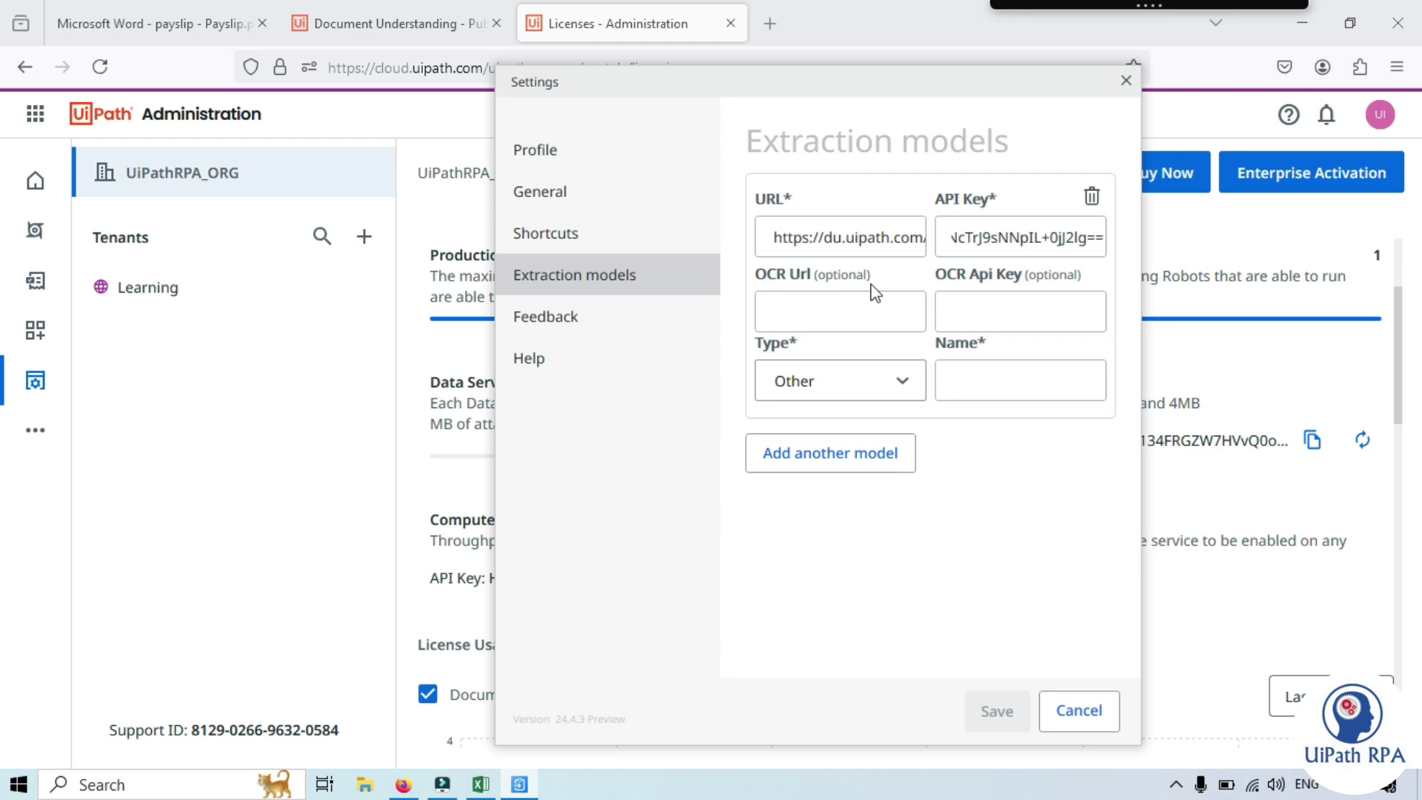
- Review the available model types, keep Other, name the extraction model Payslip and save it
{"action": "left_click", "coordinate": [878, 379]}
{"action": "scroll", "coordinate": [855, 538], "scroll_direction": "down", "scroll_amount": 2}
{"action": "scroll", "coordinate": [856, 539], "scroll_direction": "down", "scroll_amount": 5}
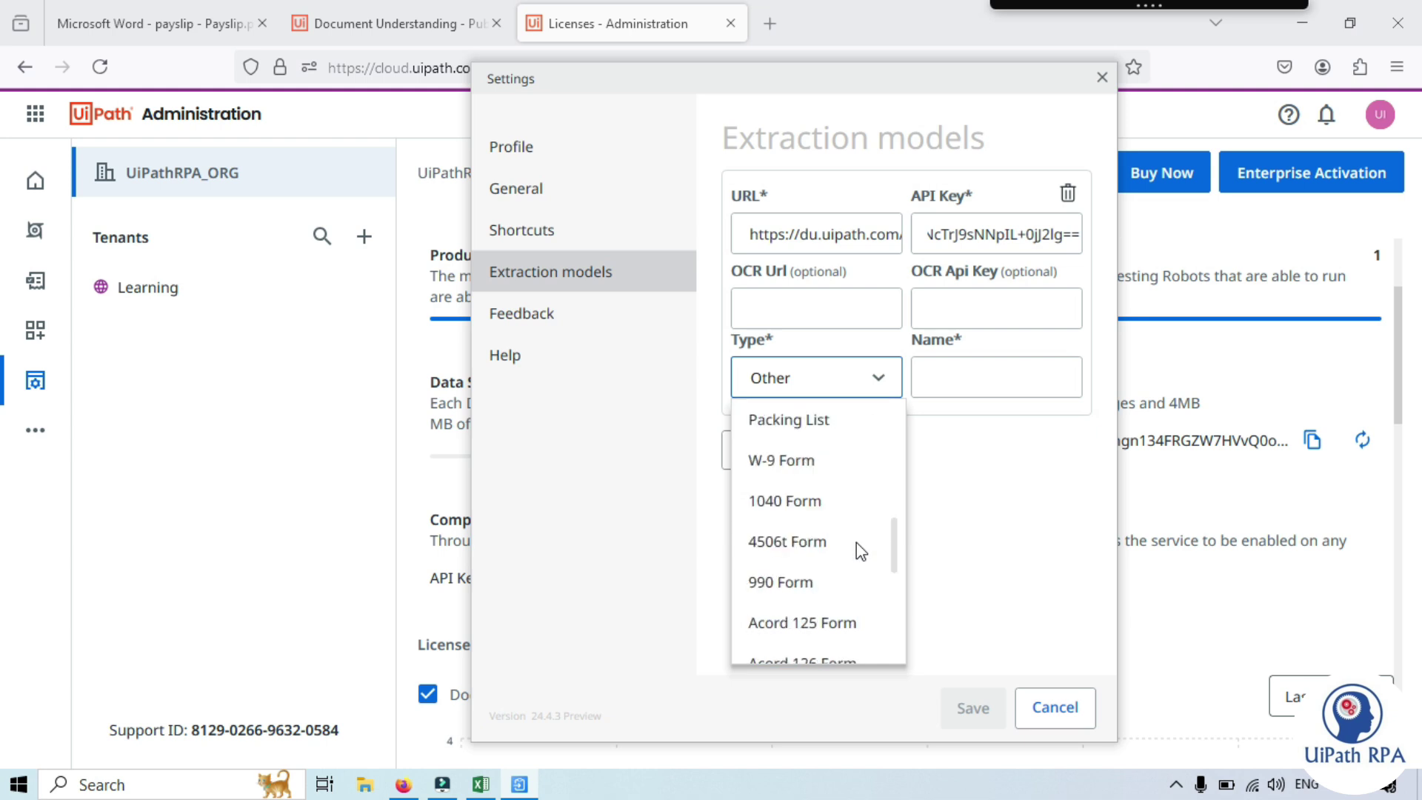
{"action": "scroll", "coordinate": [807, 581], "scroll_direction": "up", "scroll_amount": 7}
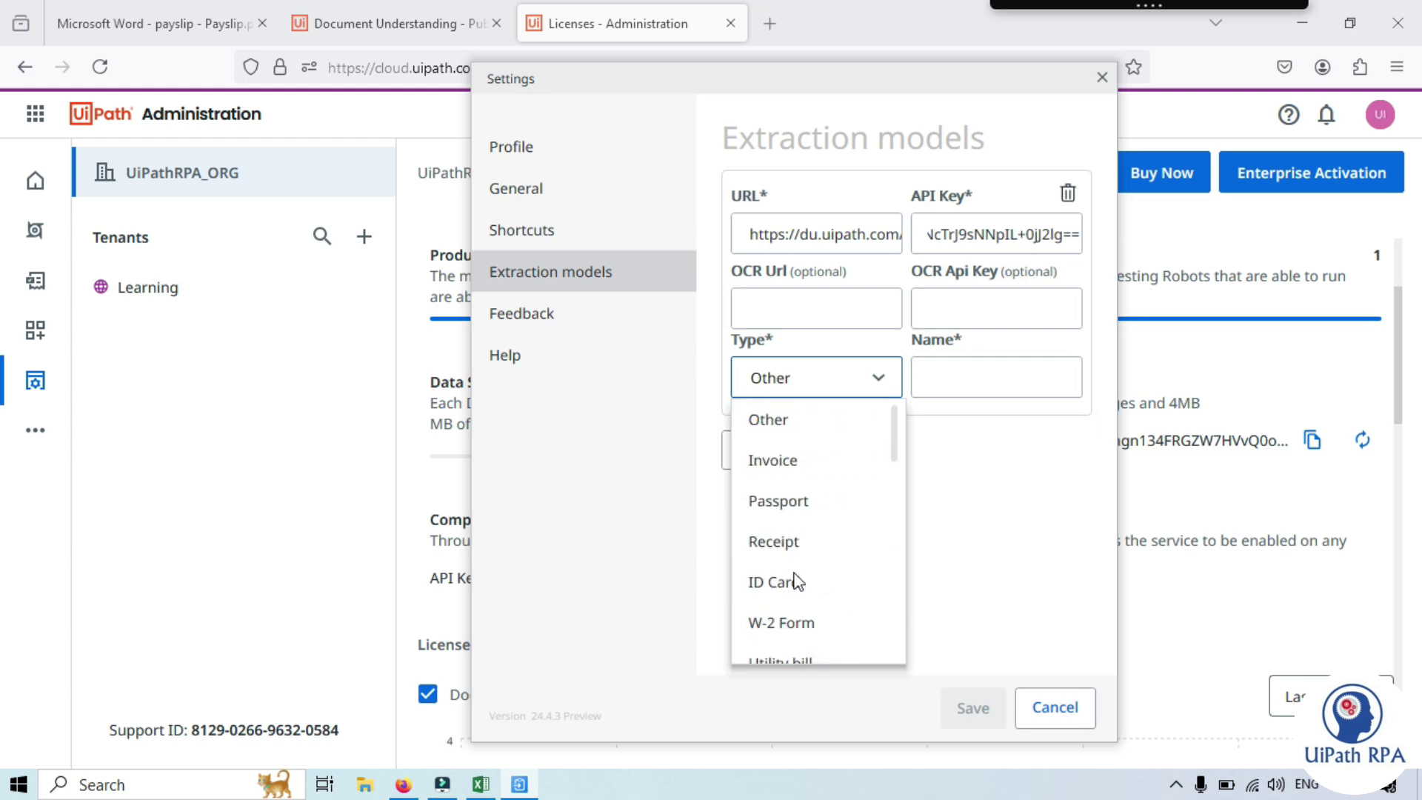
{"action": "left_click", "coordinate": [801, 377]}
{"action": "left_click", "coordinate": [997, 378]}
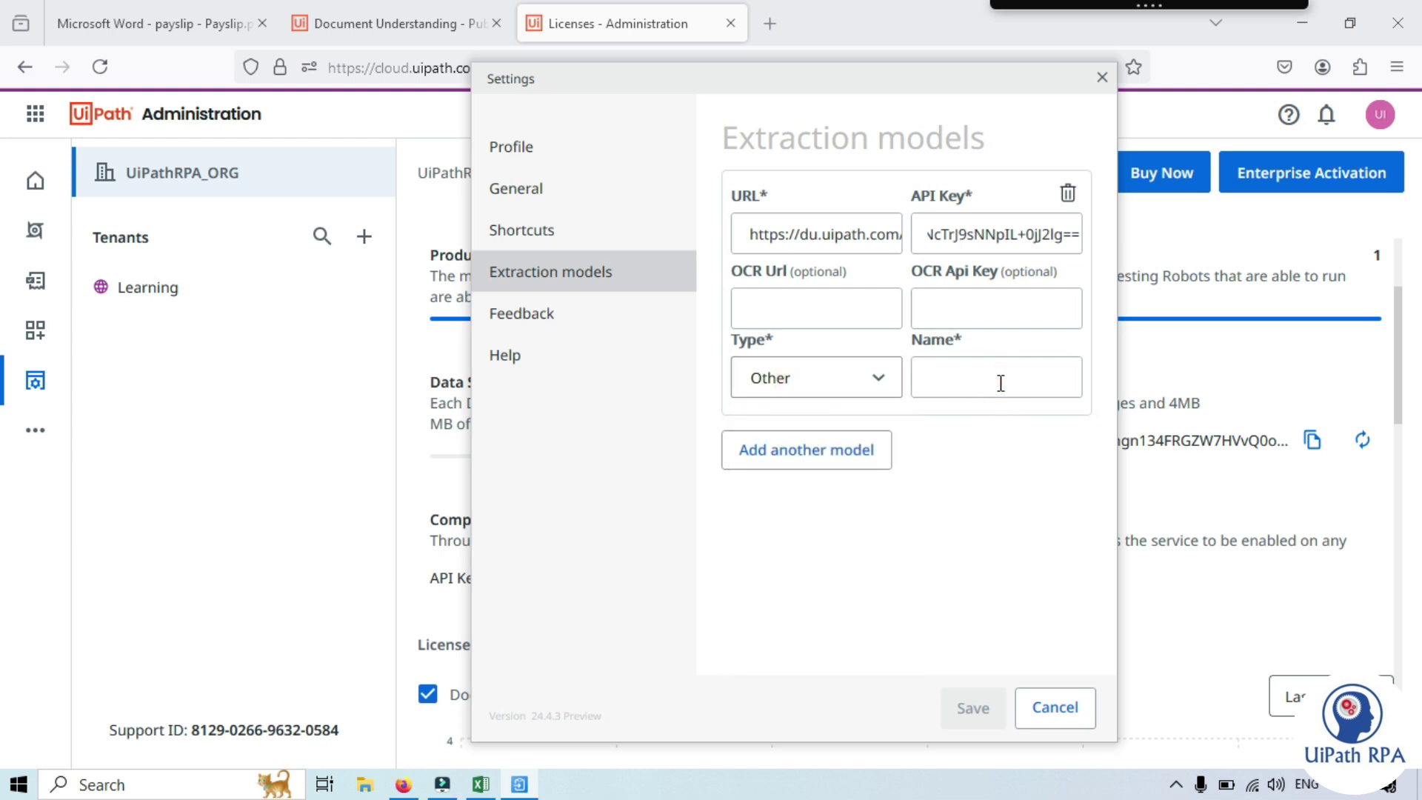
{"action": "type", "text": "Payslip"}
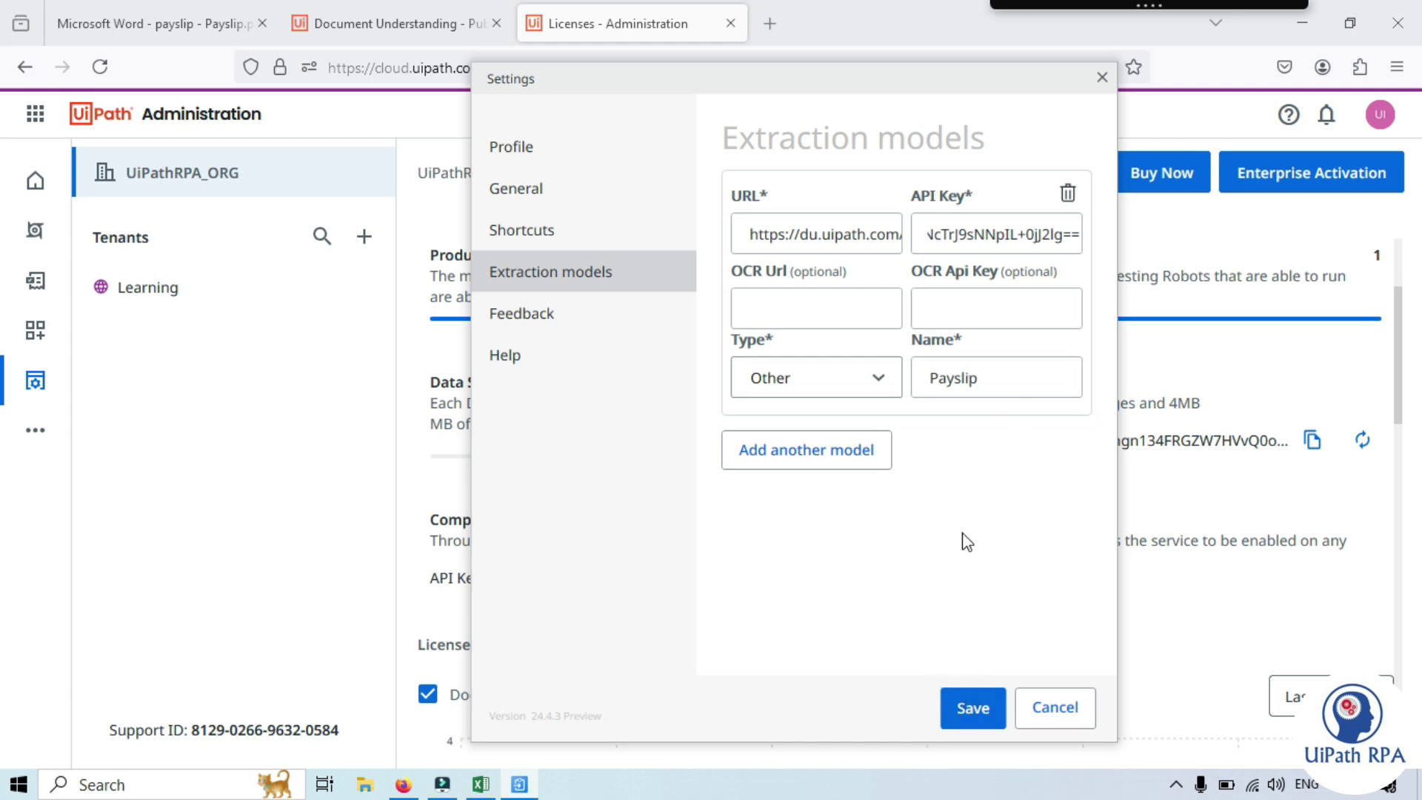
{"action": "left_click", "coordinate": [973, 709]}
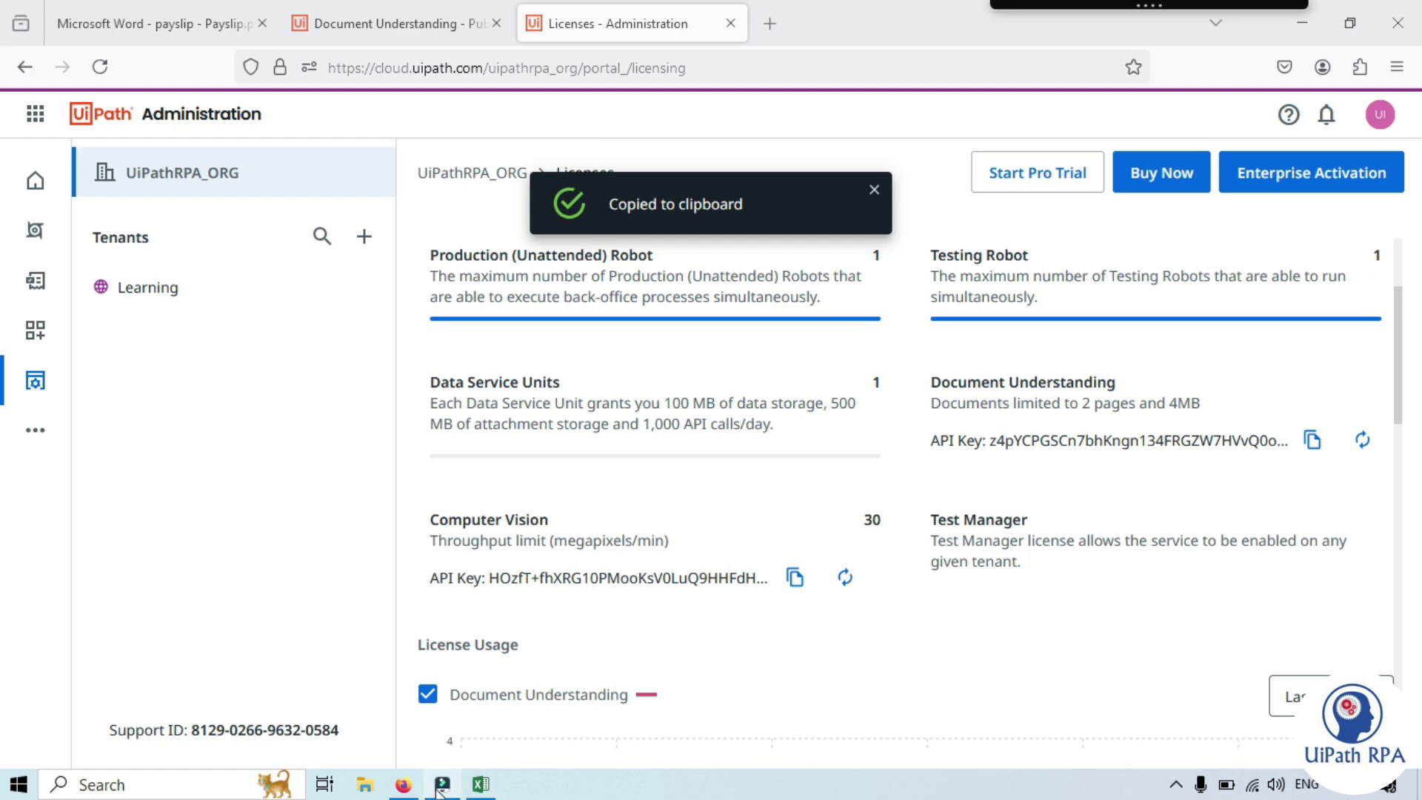
- Reopen the Clipboard AI settings, check the saved Payslip entry under Extraction models and close the settings
{"action": "mouse_move", "coordinate": [1234, 17]}
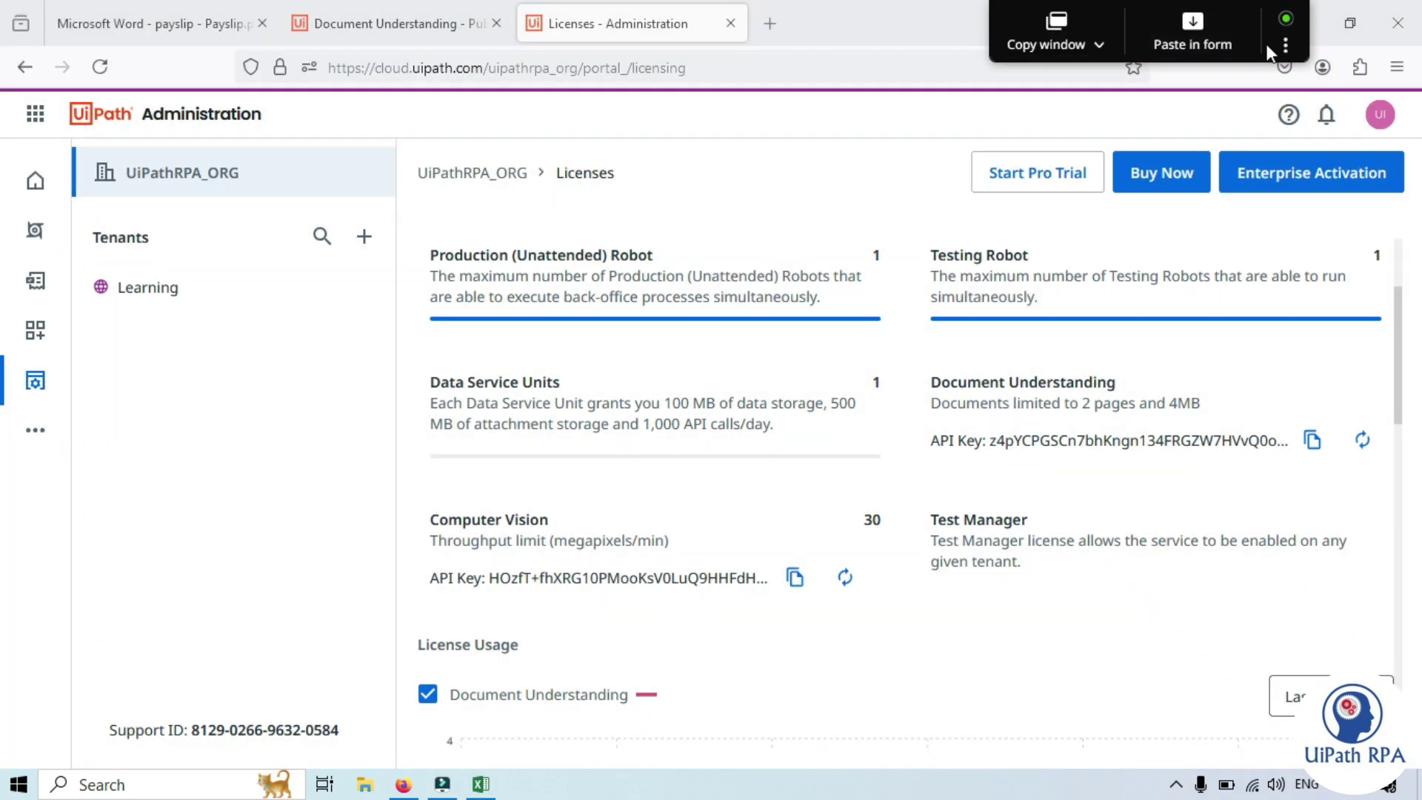
{"action": "left_click", "coordinate": [1285, 44]}
{"action": "left_click", "coordinate": [547, 268]}
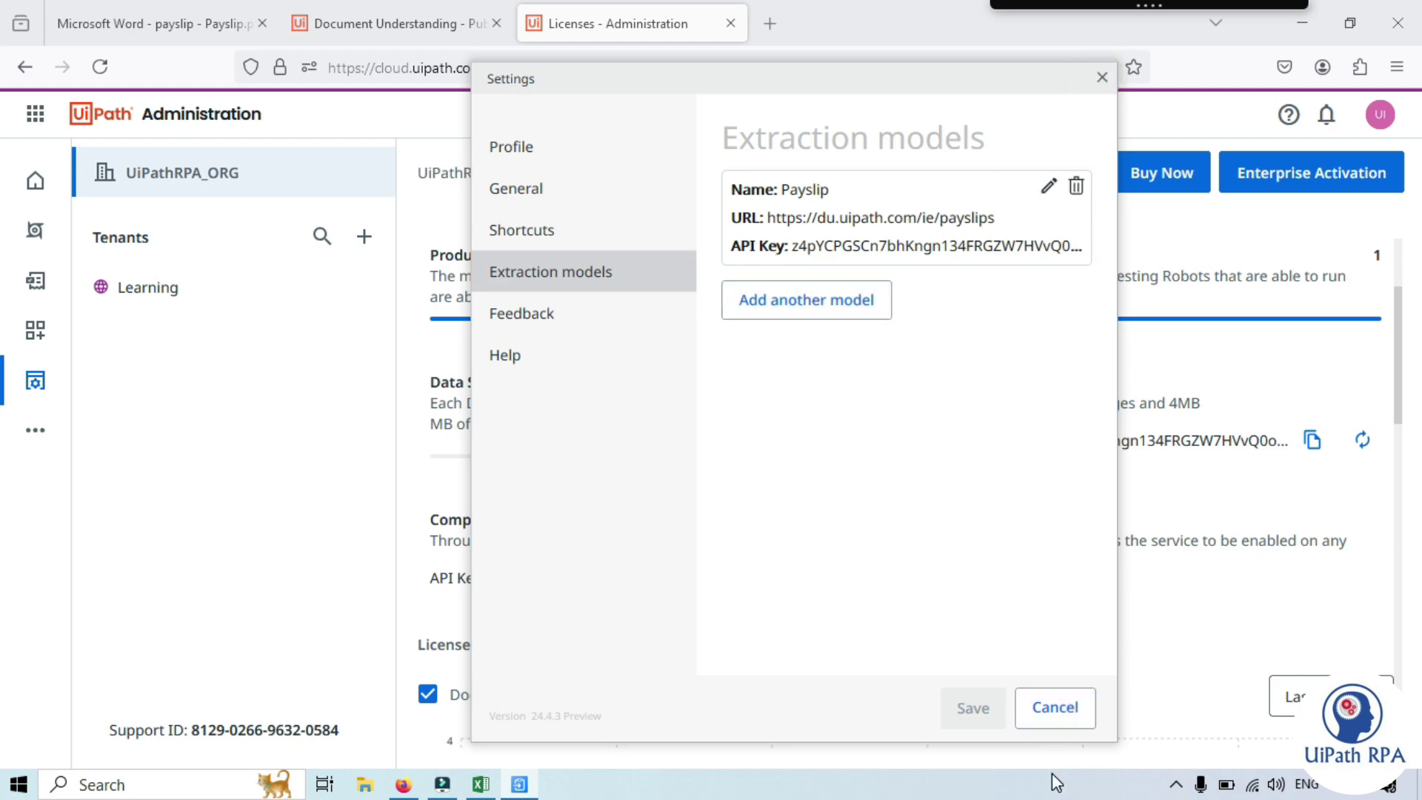
{"action": "left_click", "coordinate": [1054, 707]}
- Return to the payslip PDF, look it over and copy its window with Clipboard AI
{"action": "left_click", "coordinate": [156, 23]}
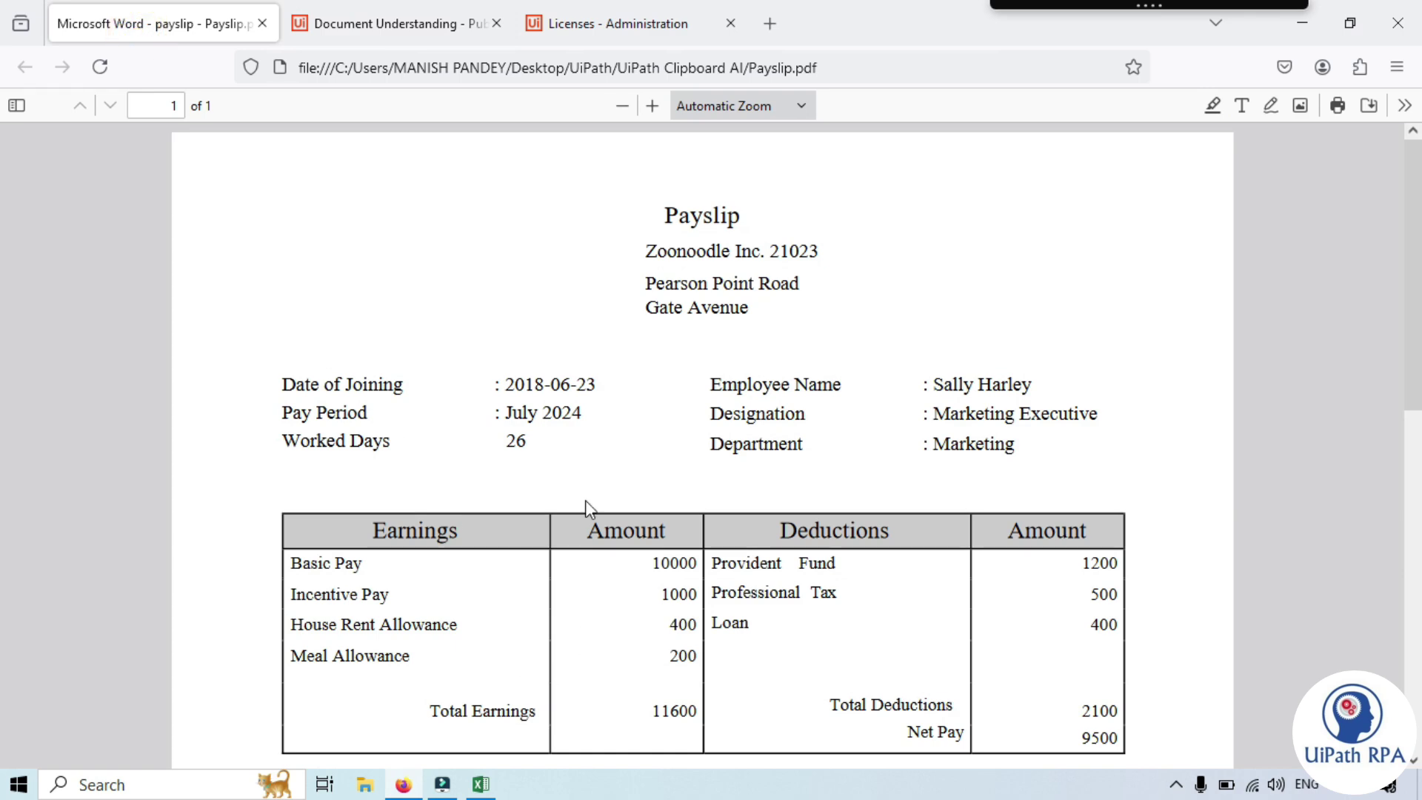
{"action": "scroll", "coordinate": [549, 384], "scroll_direction": "down", "scroll_amount": 2}
{"action": "scroll", "coordinate": [700, 244], "scroll_direction": "up", "scroll_amount": 2}
{"action": "mouse_move", "coordinate": [1124, 3]}
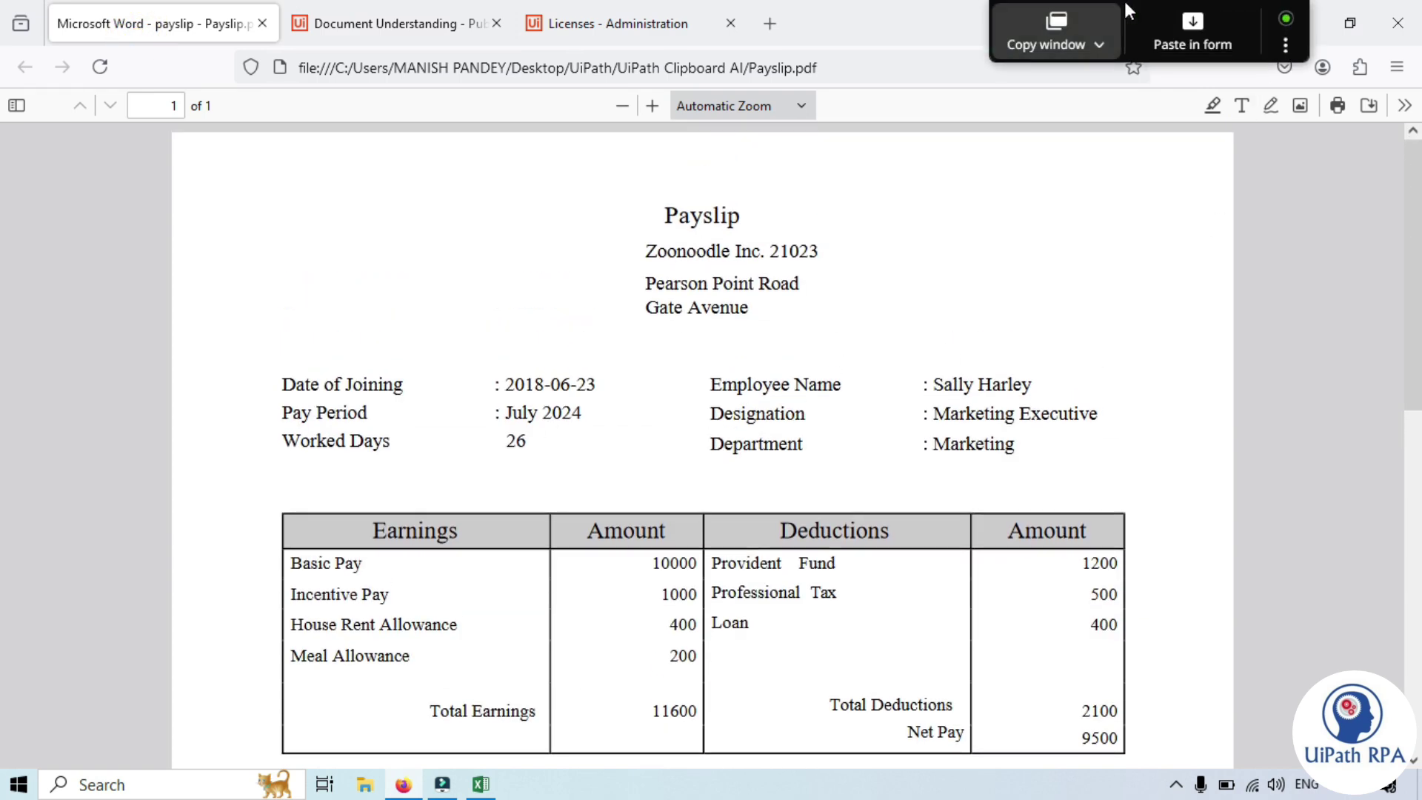
{"action": "left_click", "coordinate": [1046, 29]}
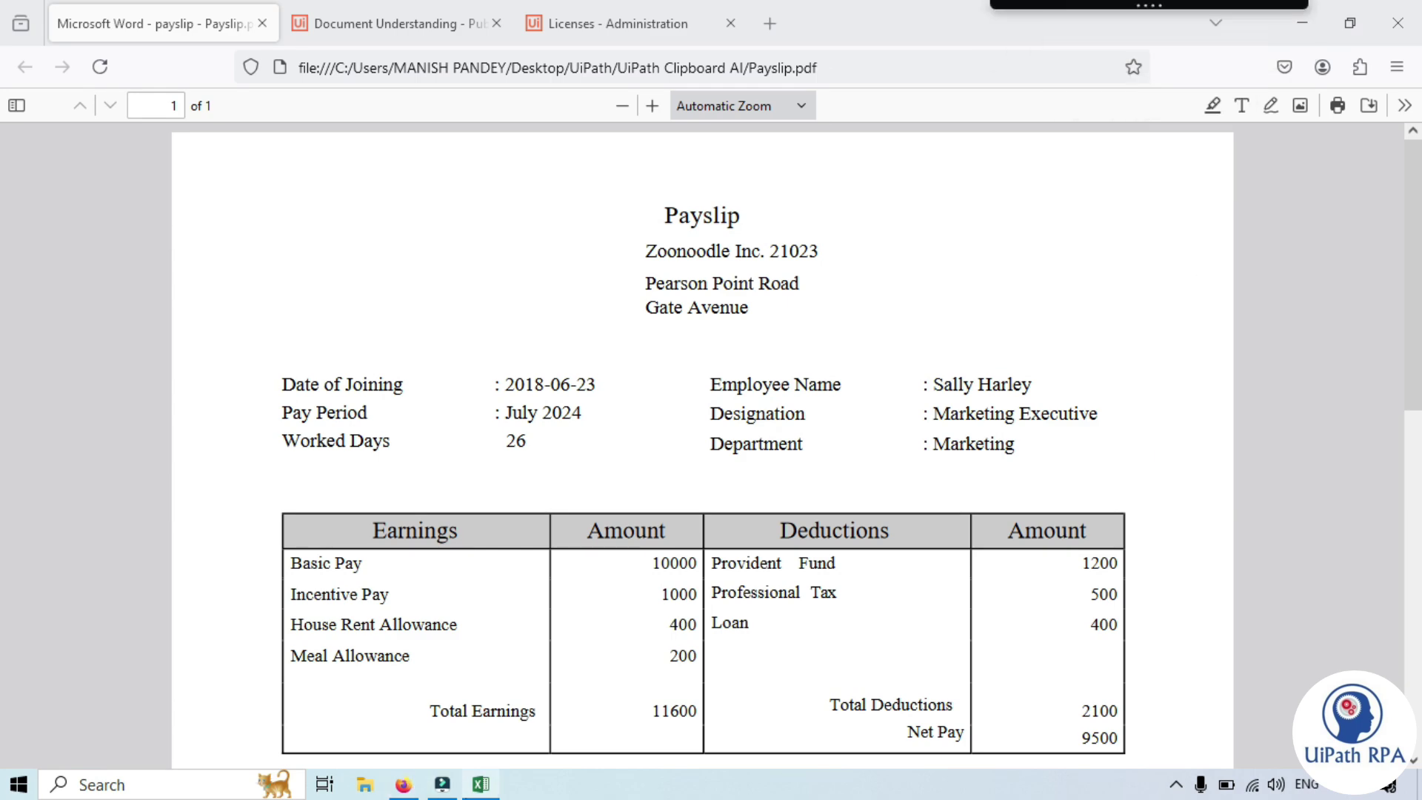
- Switch to the Excel workbook and add a blank worksheet after PaySlip - July
{"action": "left_click", "coordinate": [481, 784]}
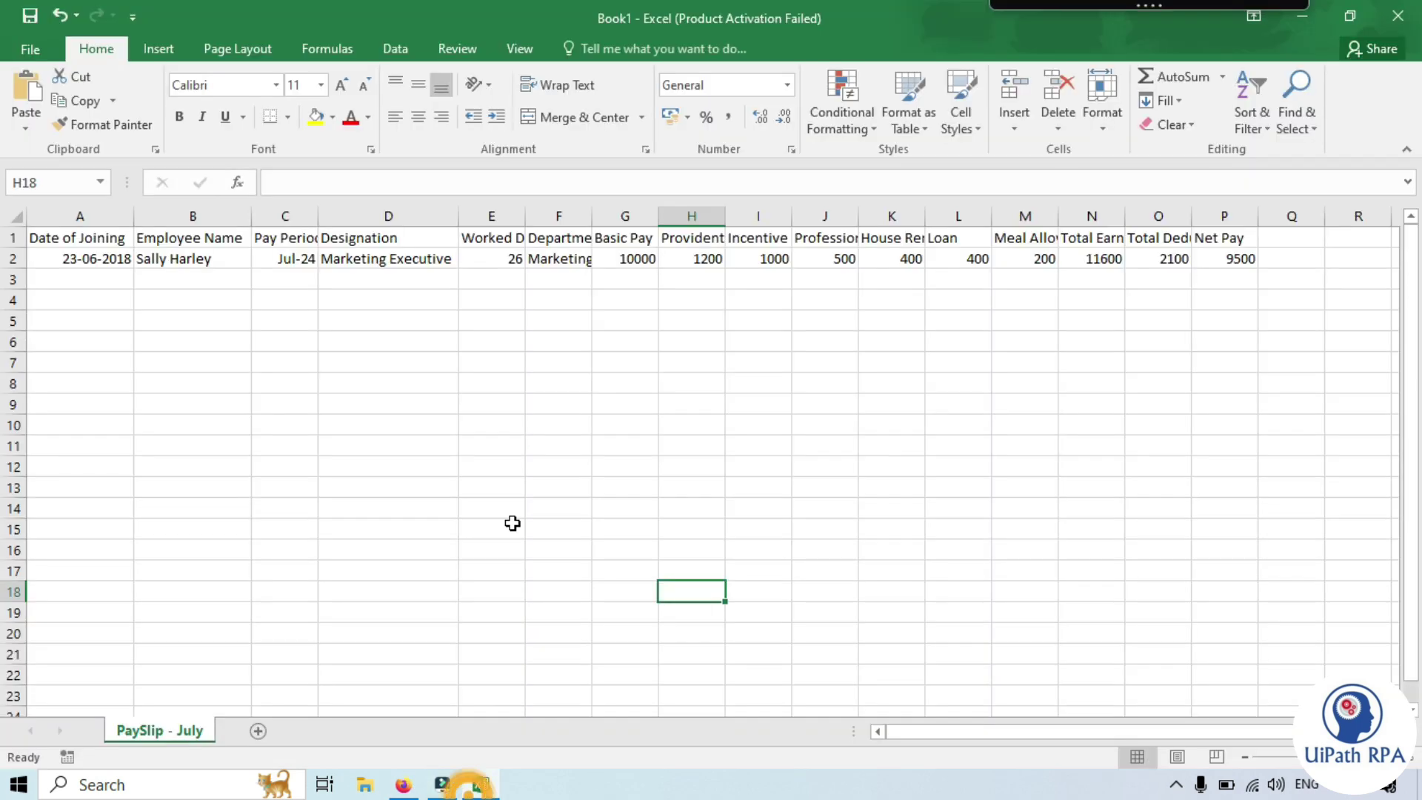
{"action": "left_click", "coordinate": [368, 320]}
{"action": "left_click", "coordinate": [257, 731]}
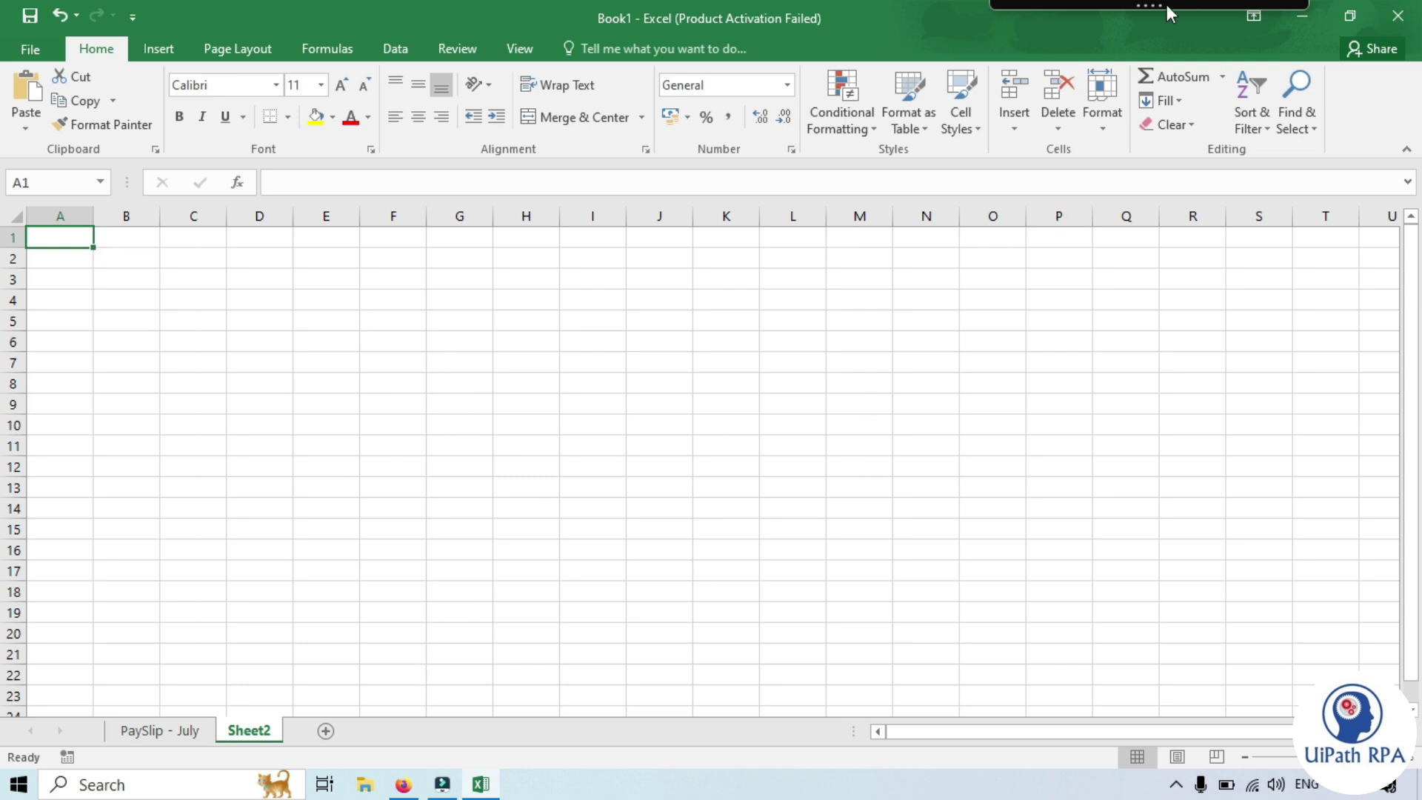
- Bring up Clipboard AI's data mapper for the blank worksheet and change the document type to Payslip
{"action": "left_click", "coordinate": [1205, 34]}
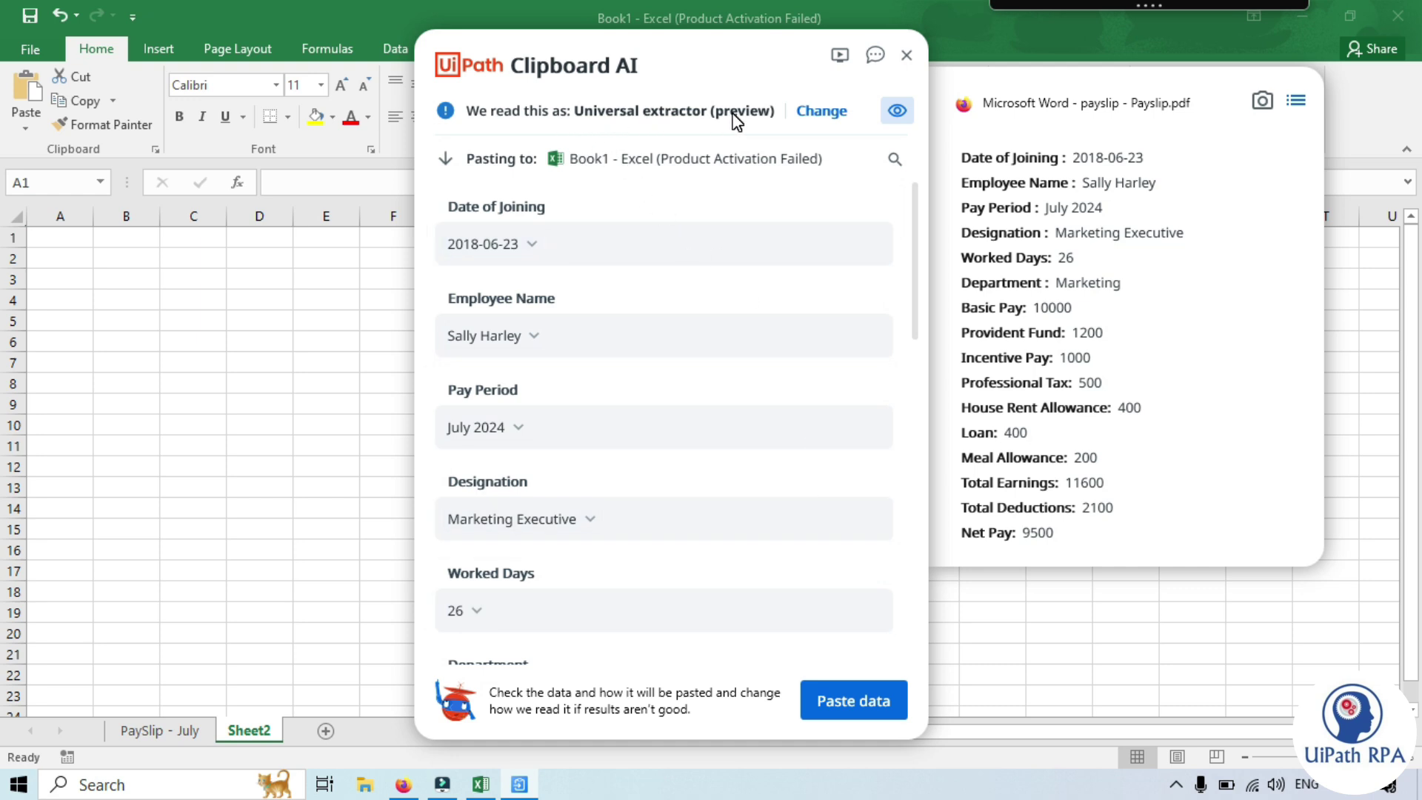
{"action": "left_click", "coordinate": [822, 112]}
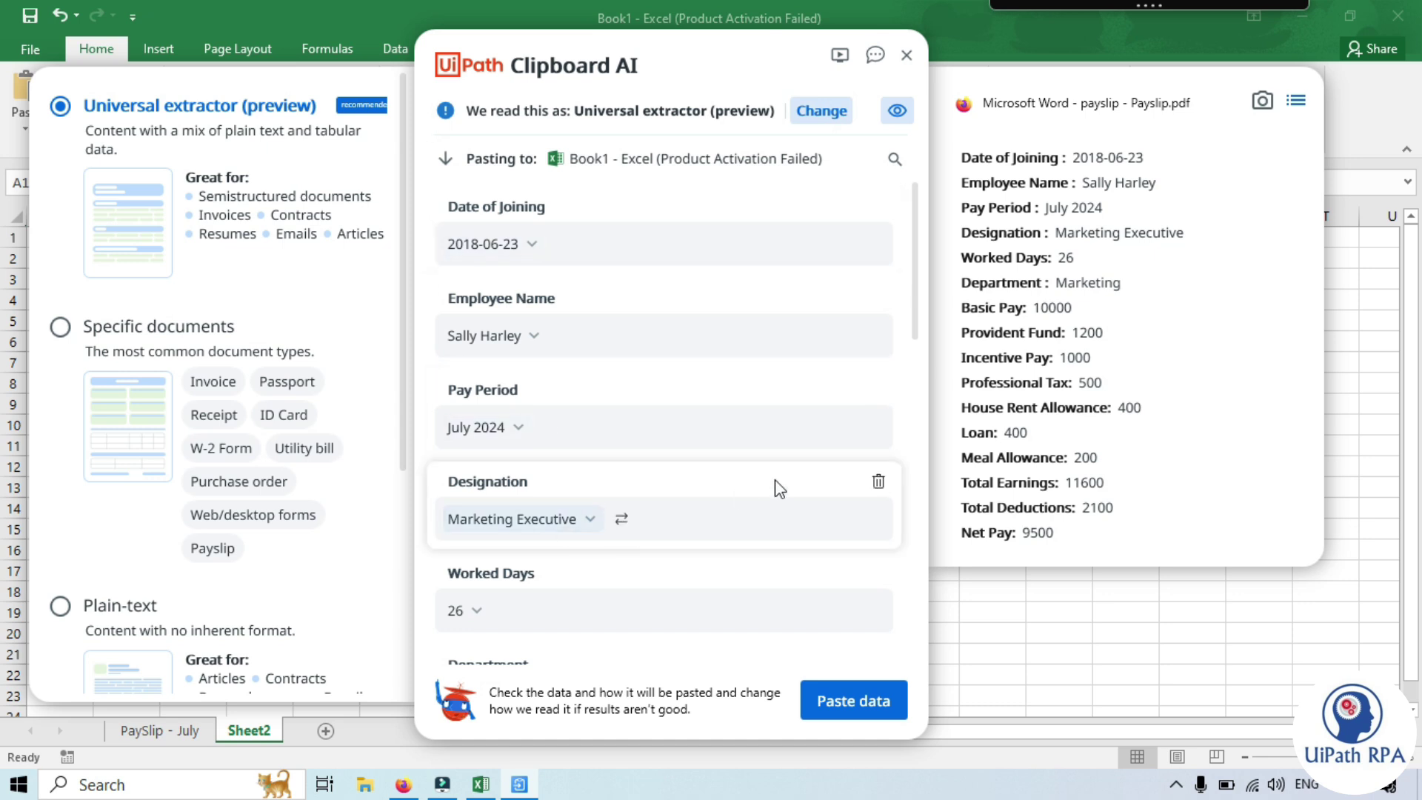
{"action": "left_click", "coordinate": [215, 554]}
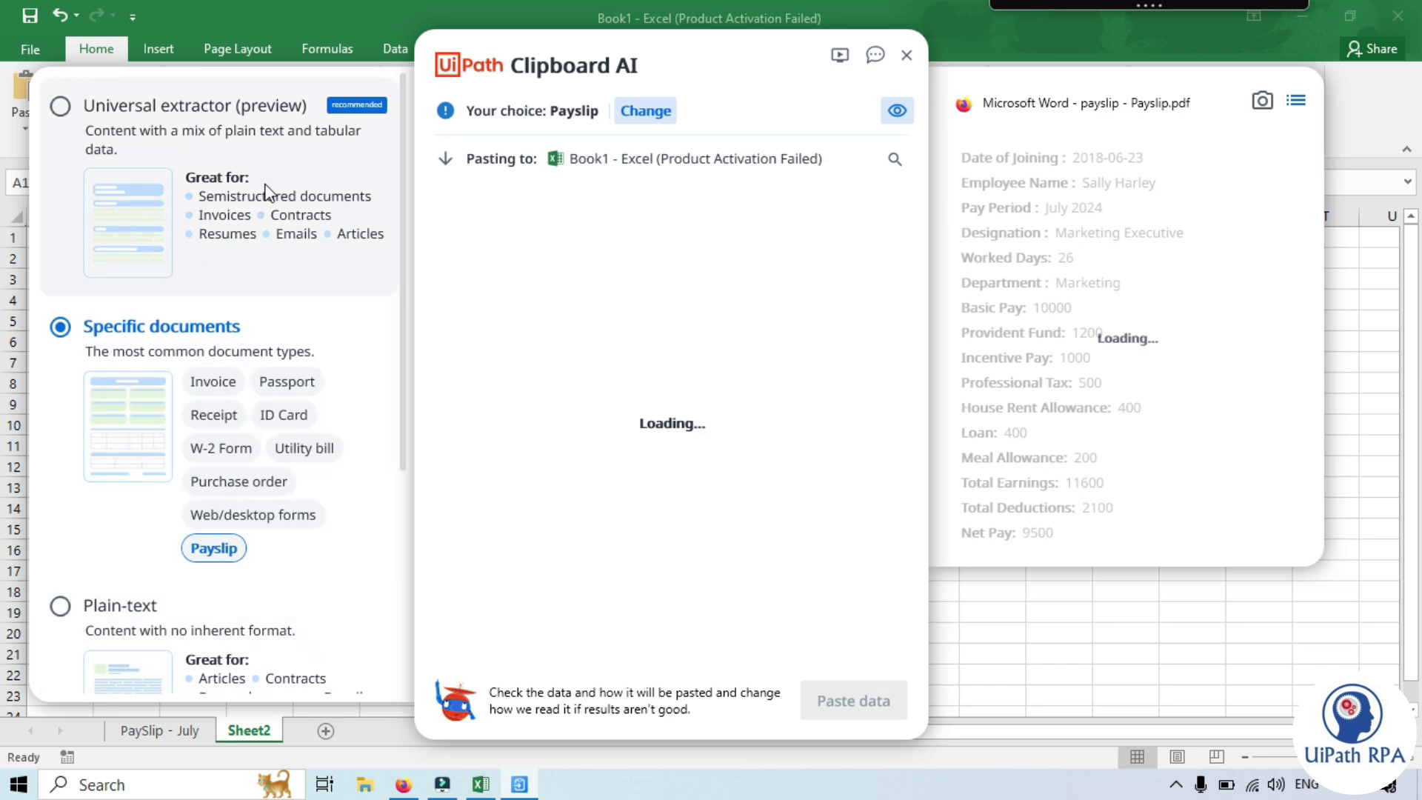
- Paste the data extracted with the Payslip document type into the blank Excel worksheet and deselect the pasted range
{"action": "left_click", "coordinate": [650, 112]}
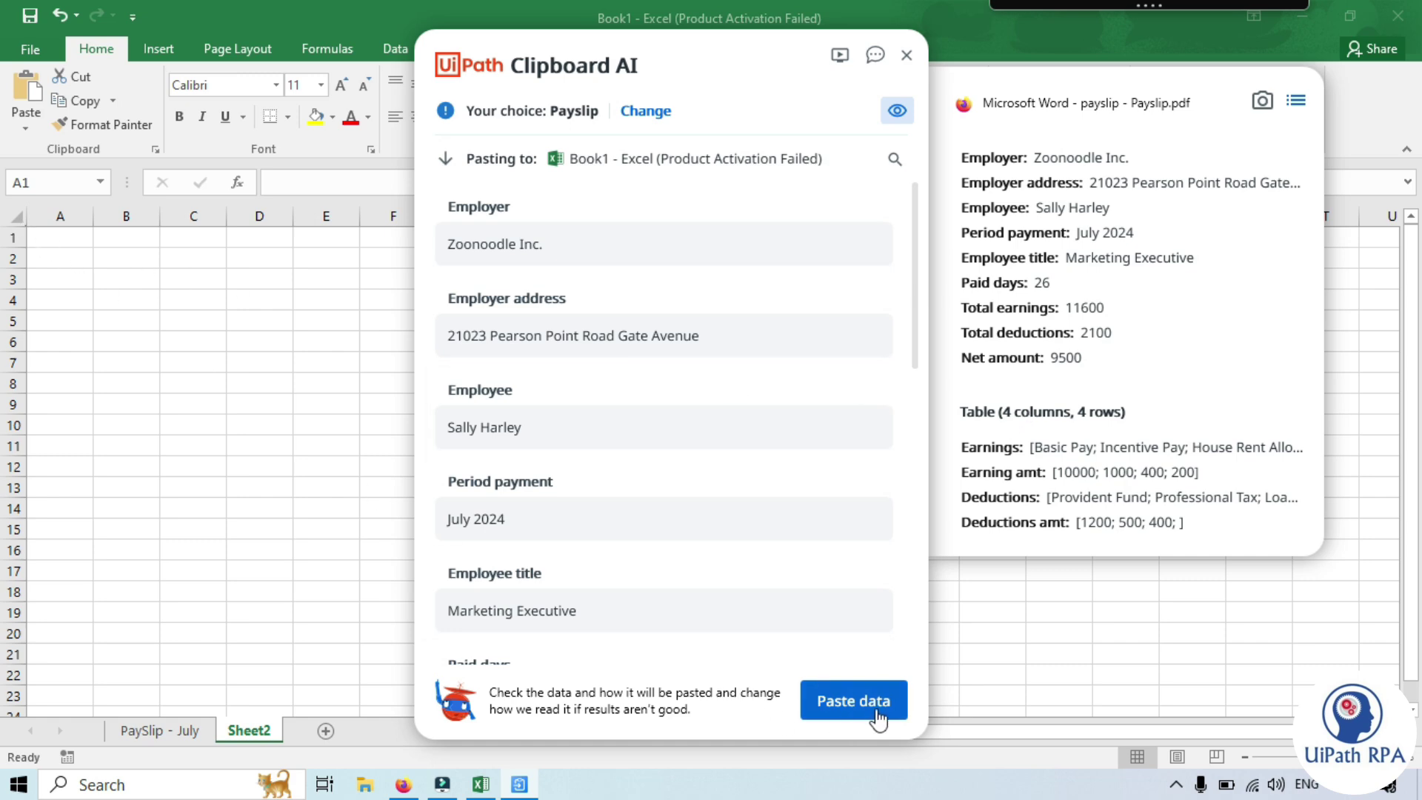
{"action": "left_click", "coordinate": [853, 701]}
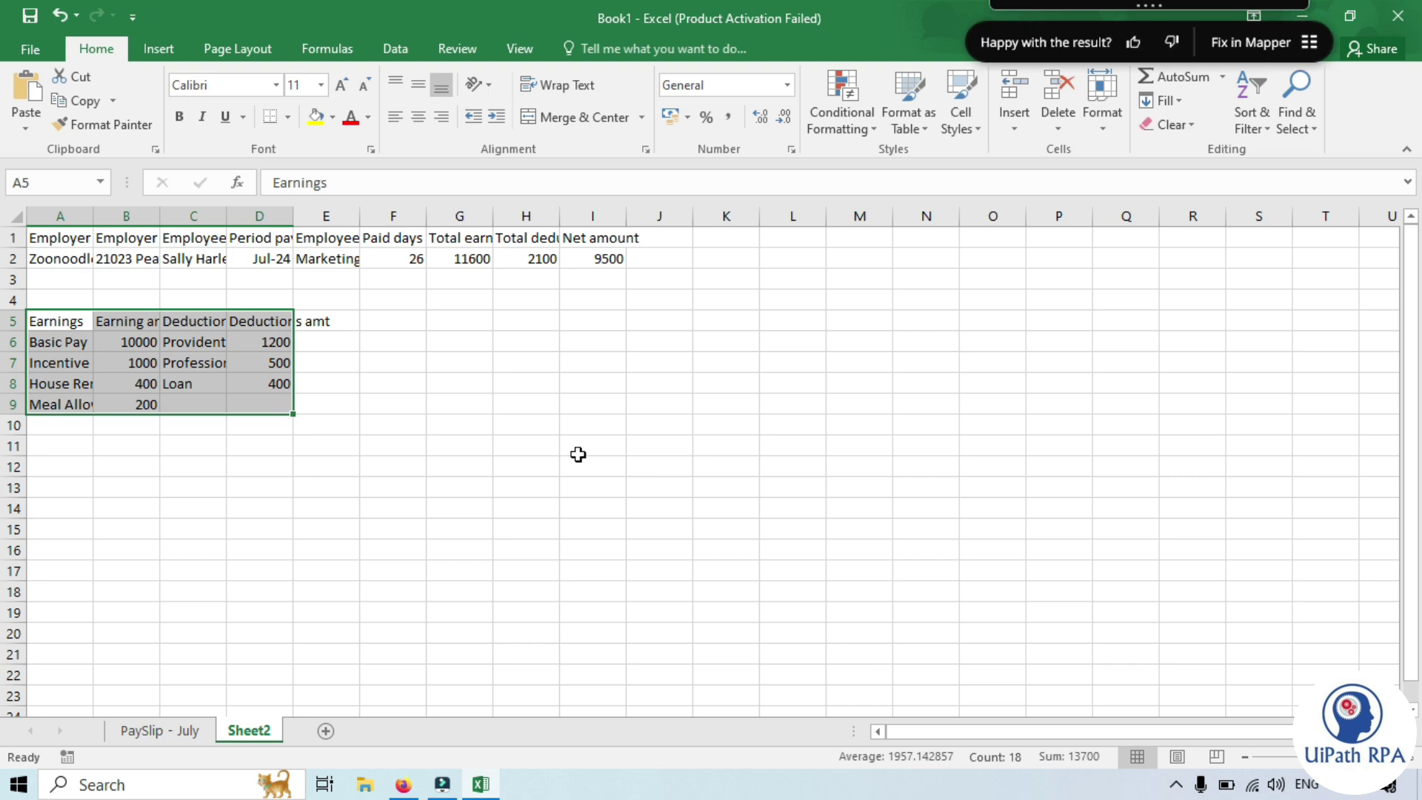
{"action": "left_click", "coordinate": [430, 420]}
- Auto-fit the widths of columns A through I to the pasted payslip data
{"action": "double_click", "coordinate": [97, 215]}
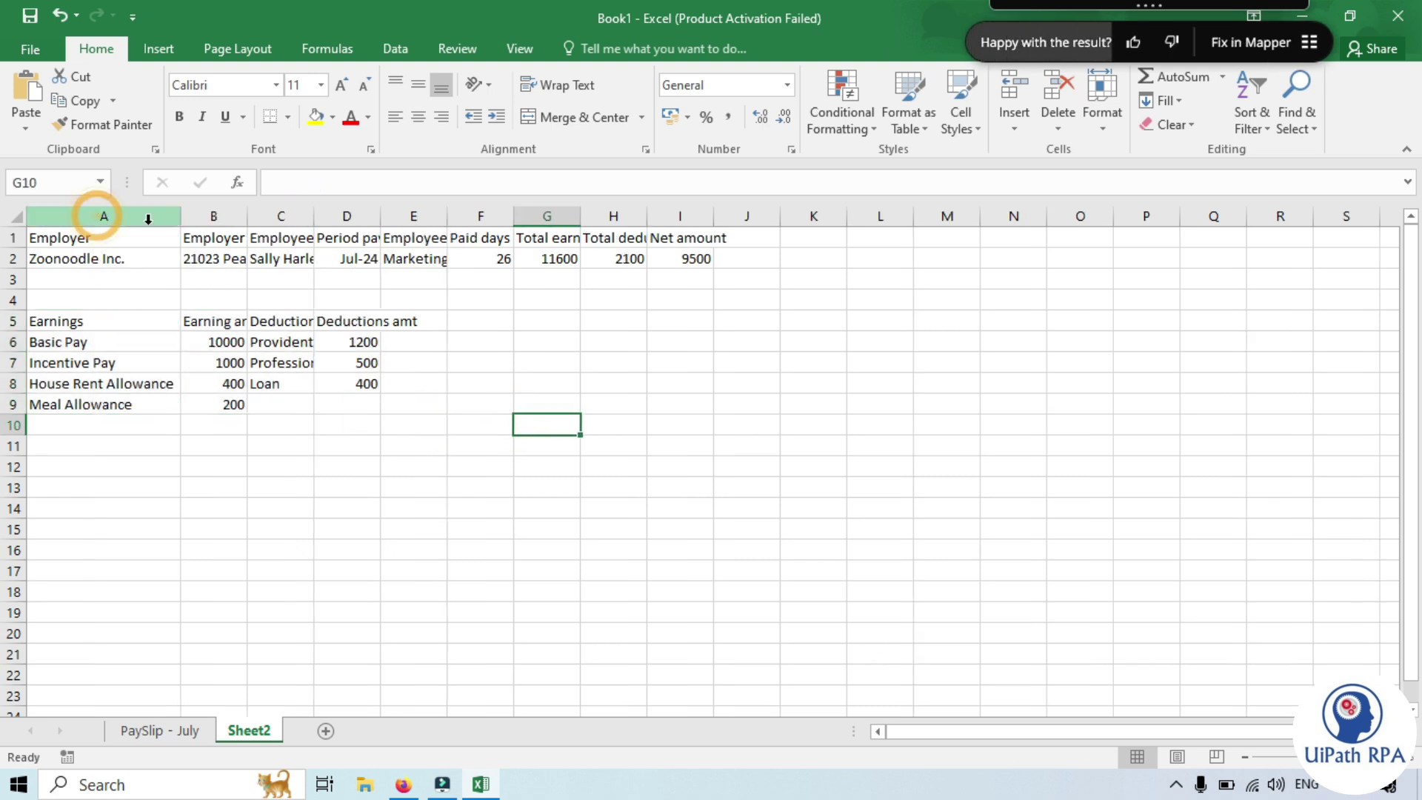
{"action": "double_click", "coordinate": [247, 216]}
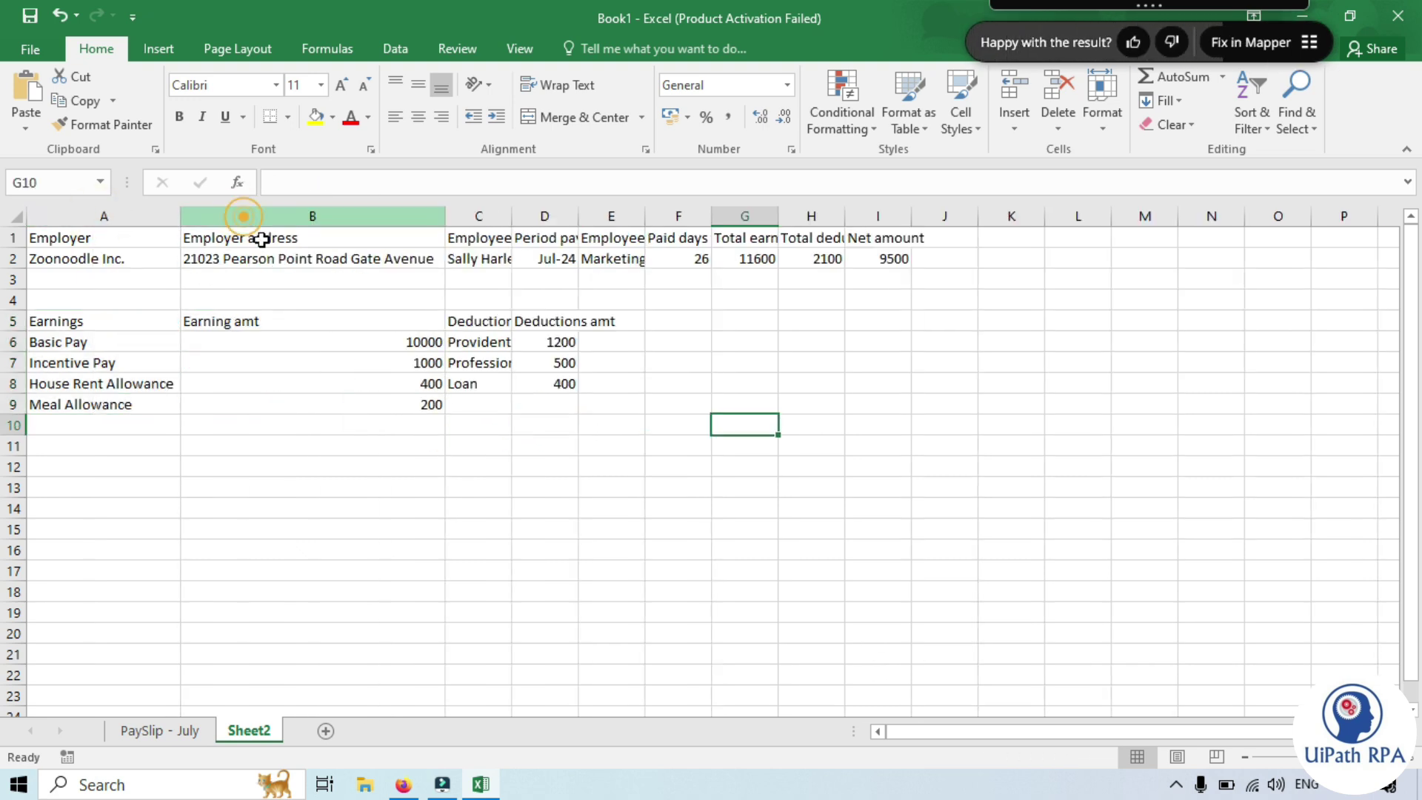
{"action": "double_click", "coordinate": [509, 214]}
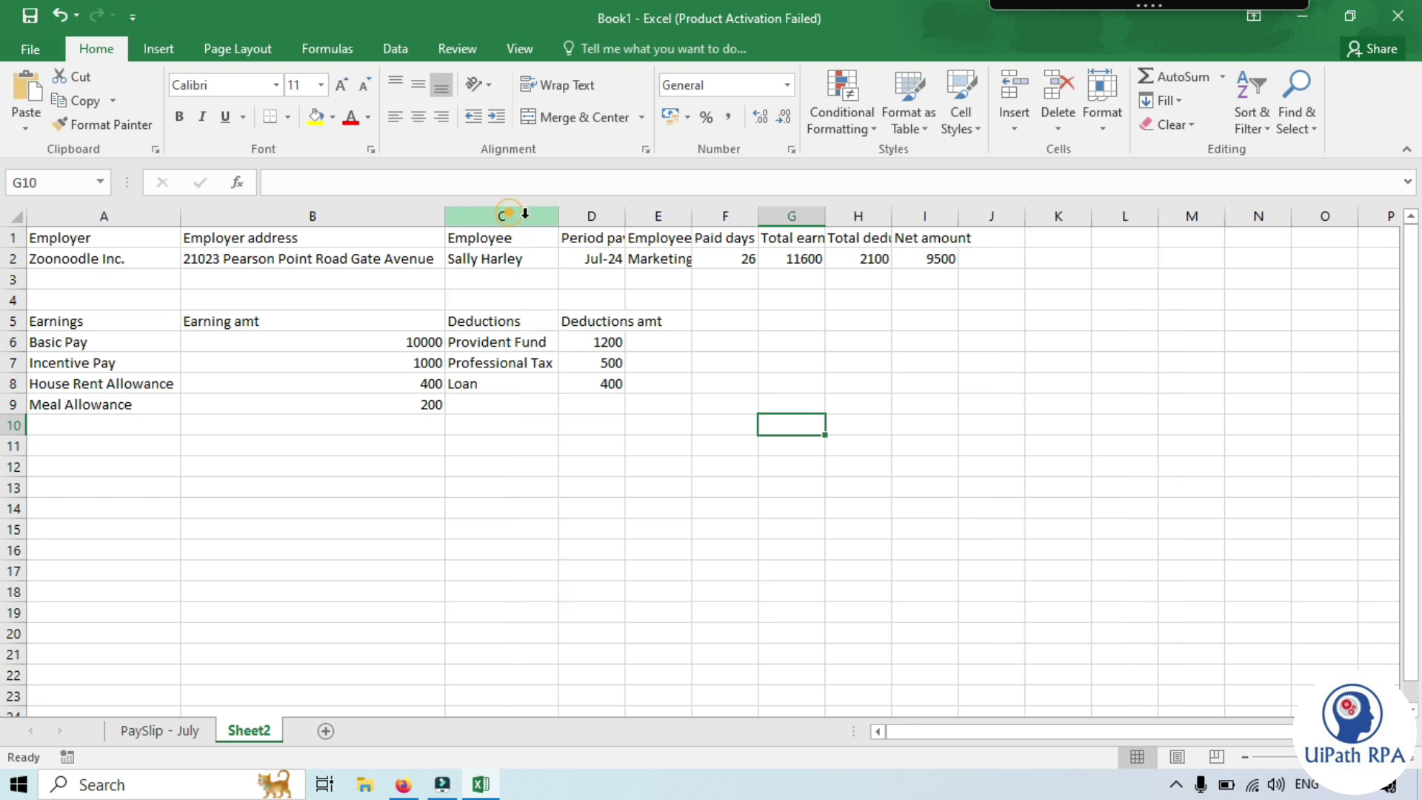
{"action": "double_click", "coordinate": [625, 214]}
{"action": "double_click", "coordinate": [737, 212]}
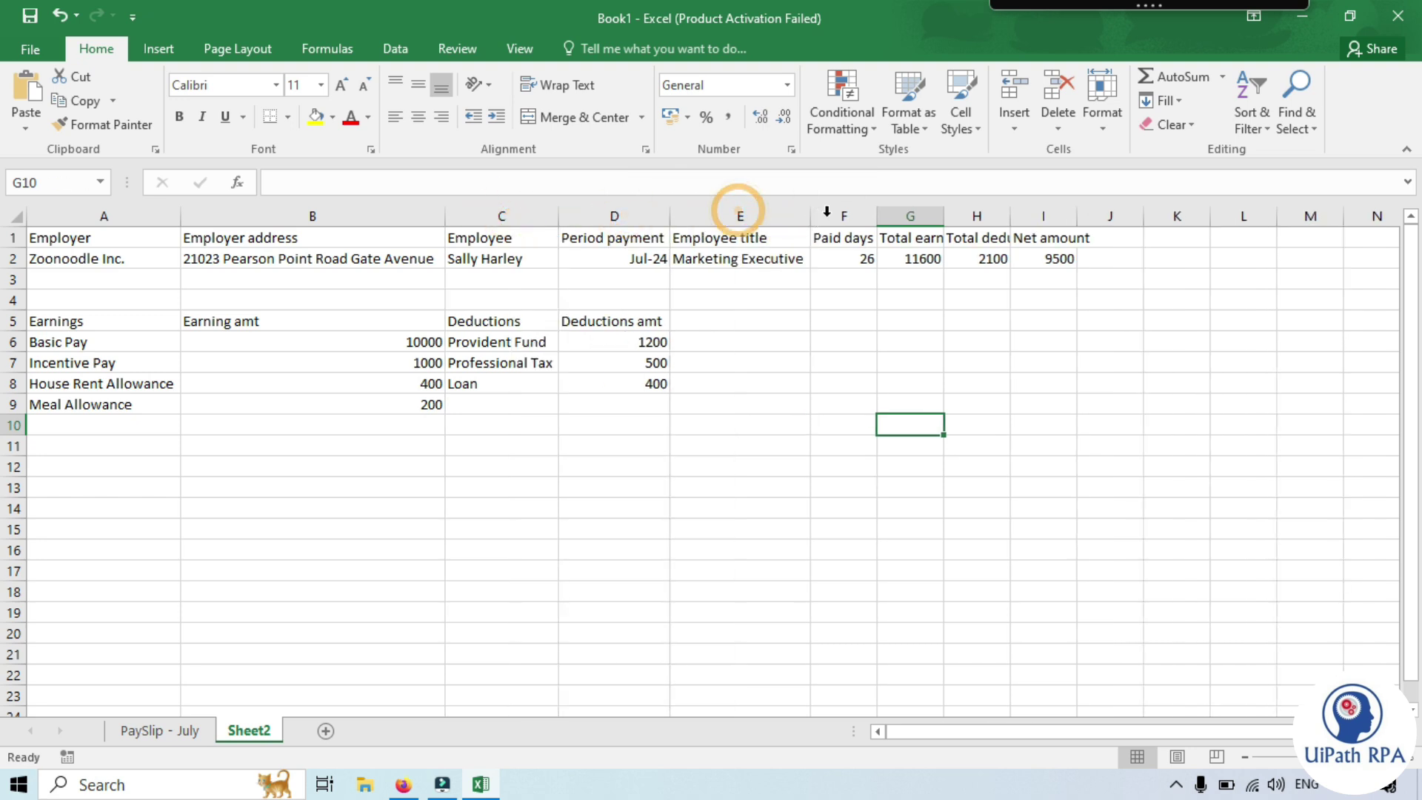
{"action": "double_click", "coordinate": [871, 212]}
{"action": "double_click", "coordinate": [948, 213]}
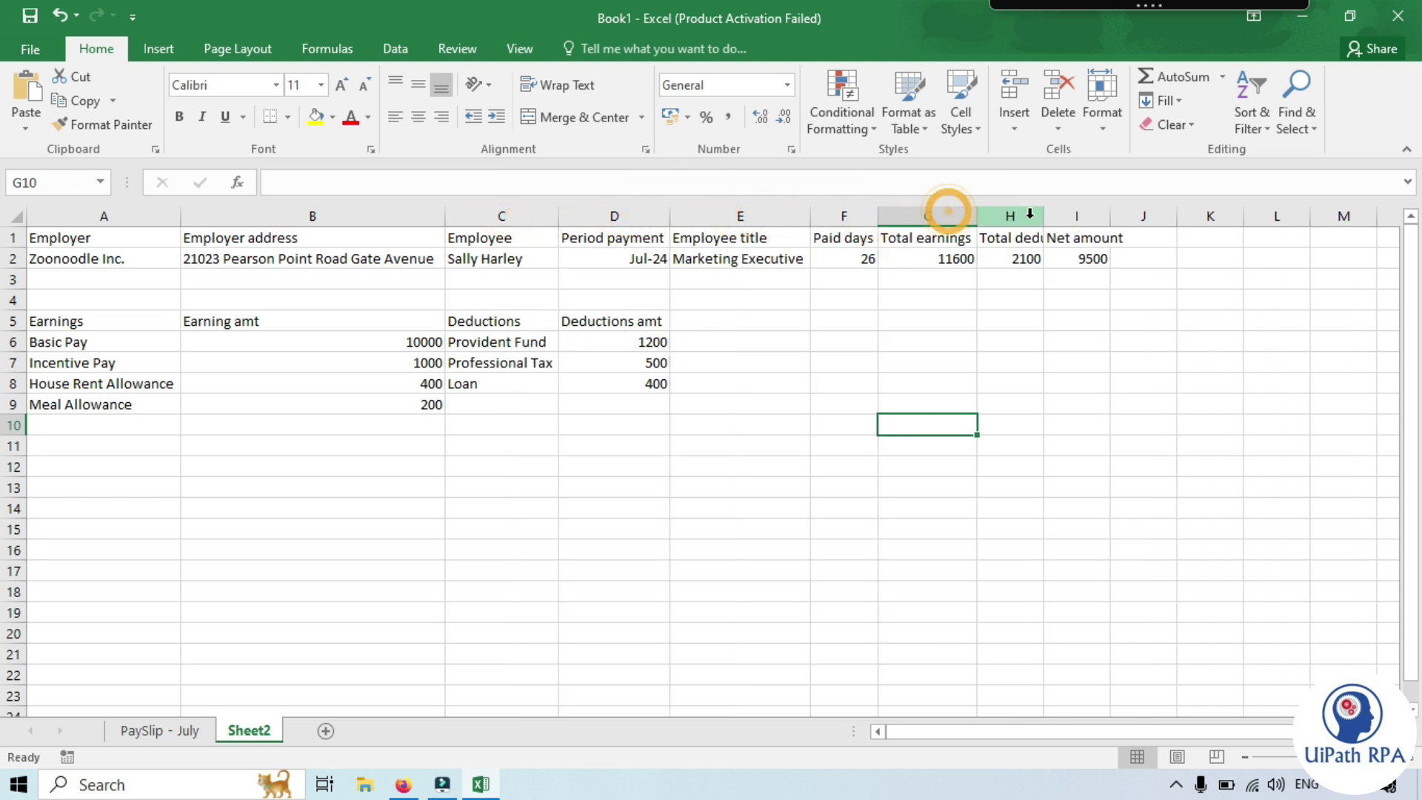
{"action": "left_click", "coordinate": [1035, 214]}
{"action": "double_click", "coordinate": [1040, 214]}
{"action": "double_click", "coordinate": [1153, 215]}
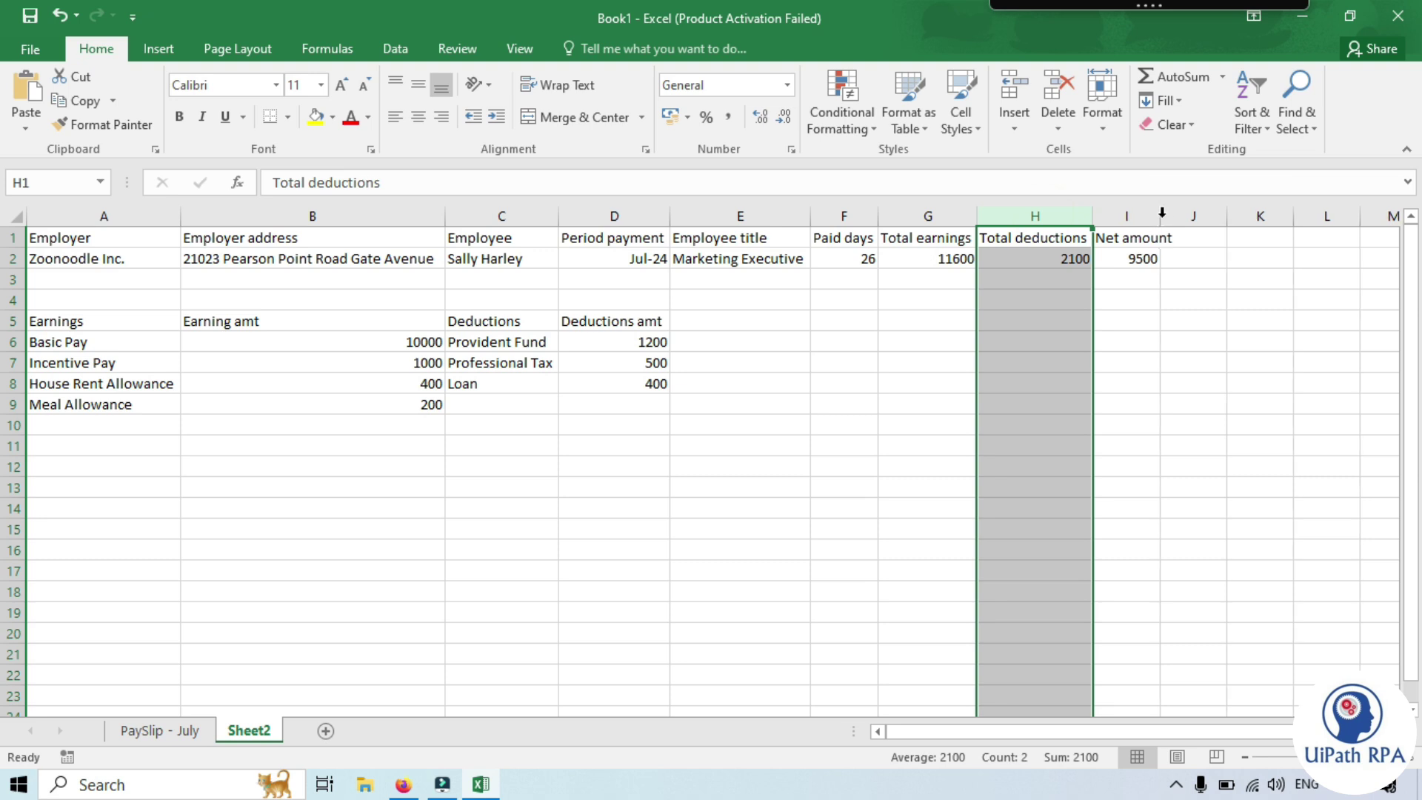
{"action": "left_click", "coordinate": [1003, 445]}
{"action": "left_click", "coordinate": [563, 549]}
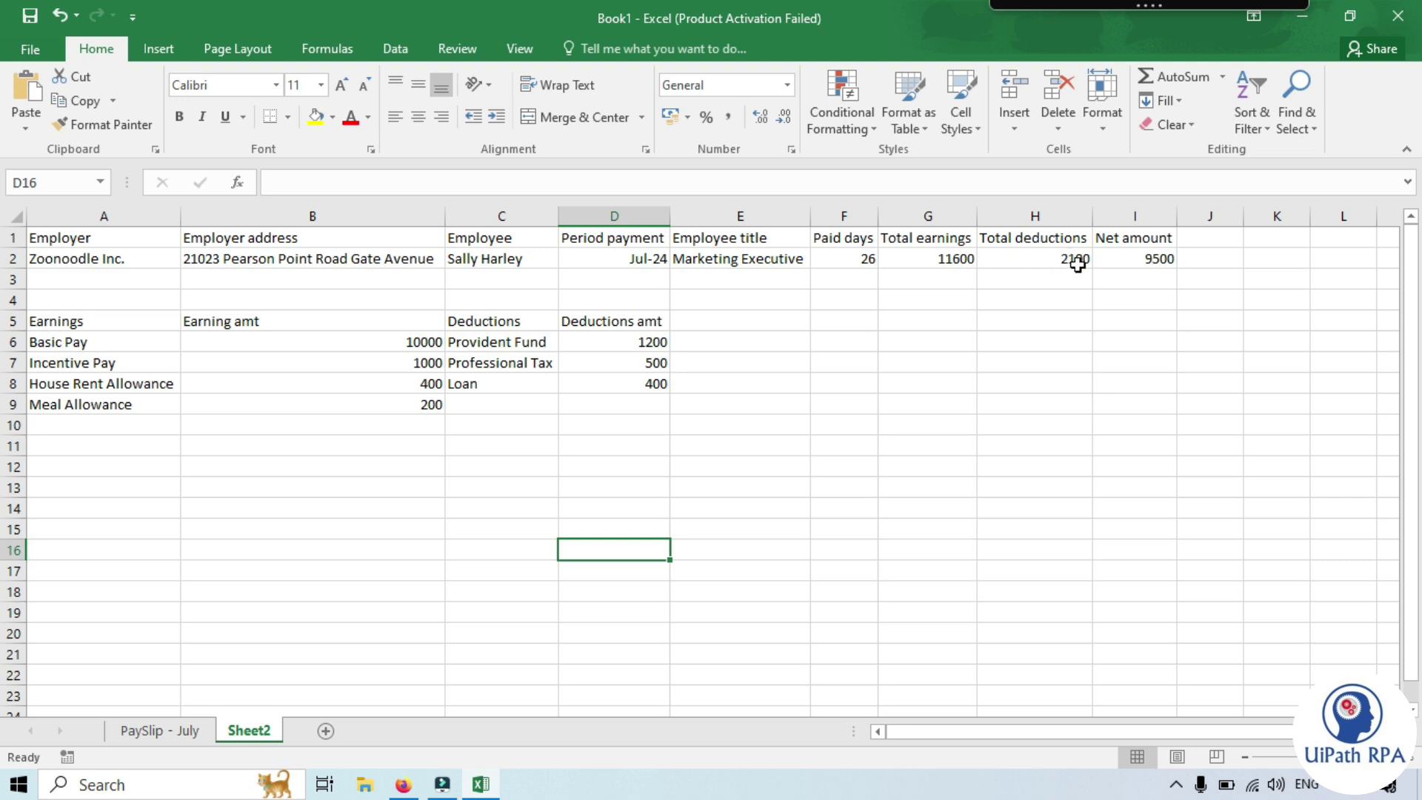
- Review the pasted payslip fields in rows 1 and 2 and the earnings and deductions table beneath them
{"action": "left_click_drag", "start_coordinate": [1163, 237], "coordinate": [10, 266]}
{"action": "left_click", "coordinate": [676, 362]}
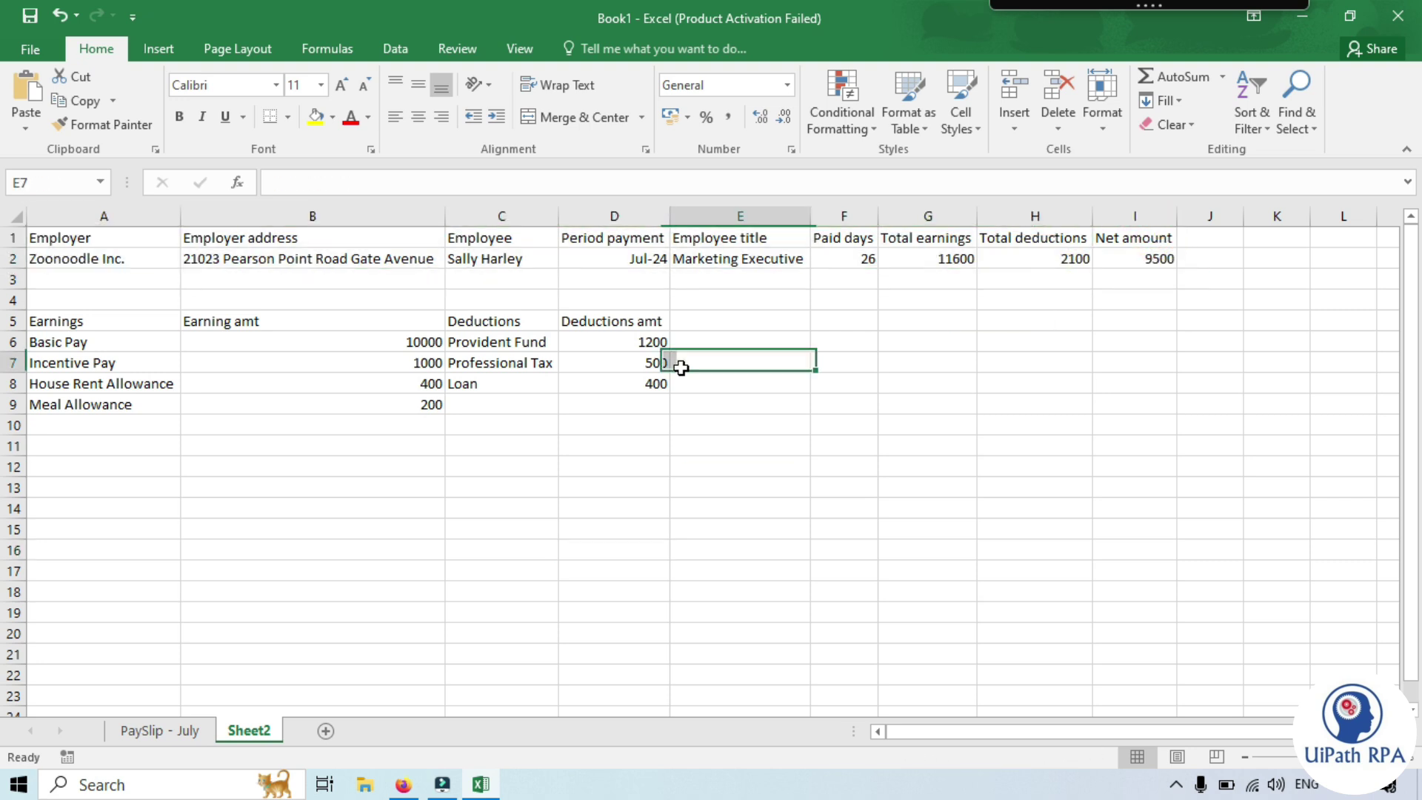
{"action": "left_click_drag", "start_coordinate": [56, 321], "coordinate": [70, 404]}
{"action": "left_click", "coordinate": [136, 486]}
{"action": "left_click_drag", "start_coordinate": [66, 342], "coordinate": [651, 403]}
{"action": "left_click", "coordinate": [647, 549]}
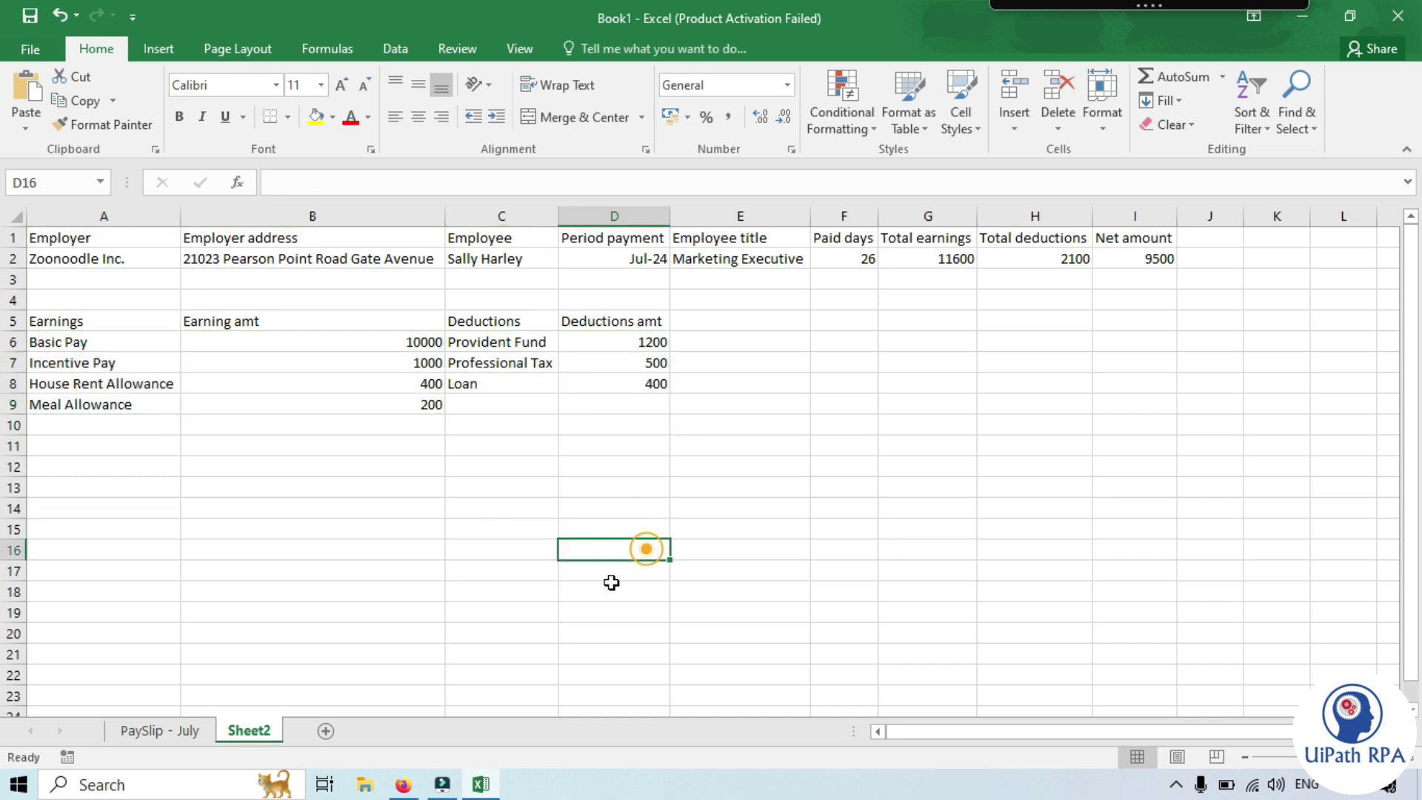
- Arrange the payslip PDF window and the Excel workbook side by side
{"action": "left_click", "coordinate": [402, 784]}
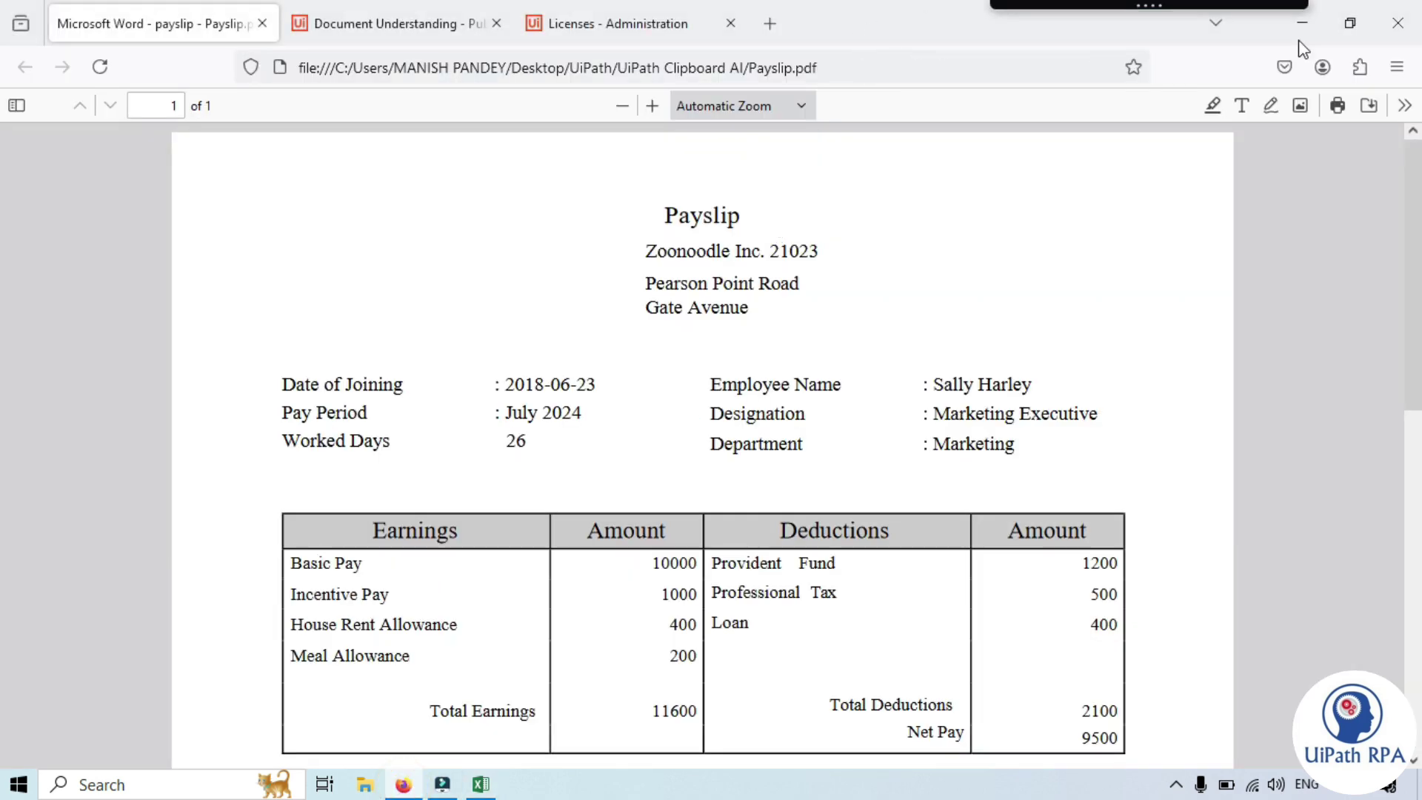
{"action": "left_click", "coordinate": [1349, 23]}
{"action": "left_click_drag", "start_coordinate": [1037, 65], "coordinate": [1421, 75]}
{"action": "left_click", "coordinate": [407, 386]}
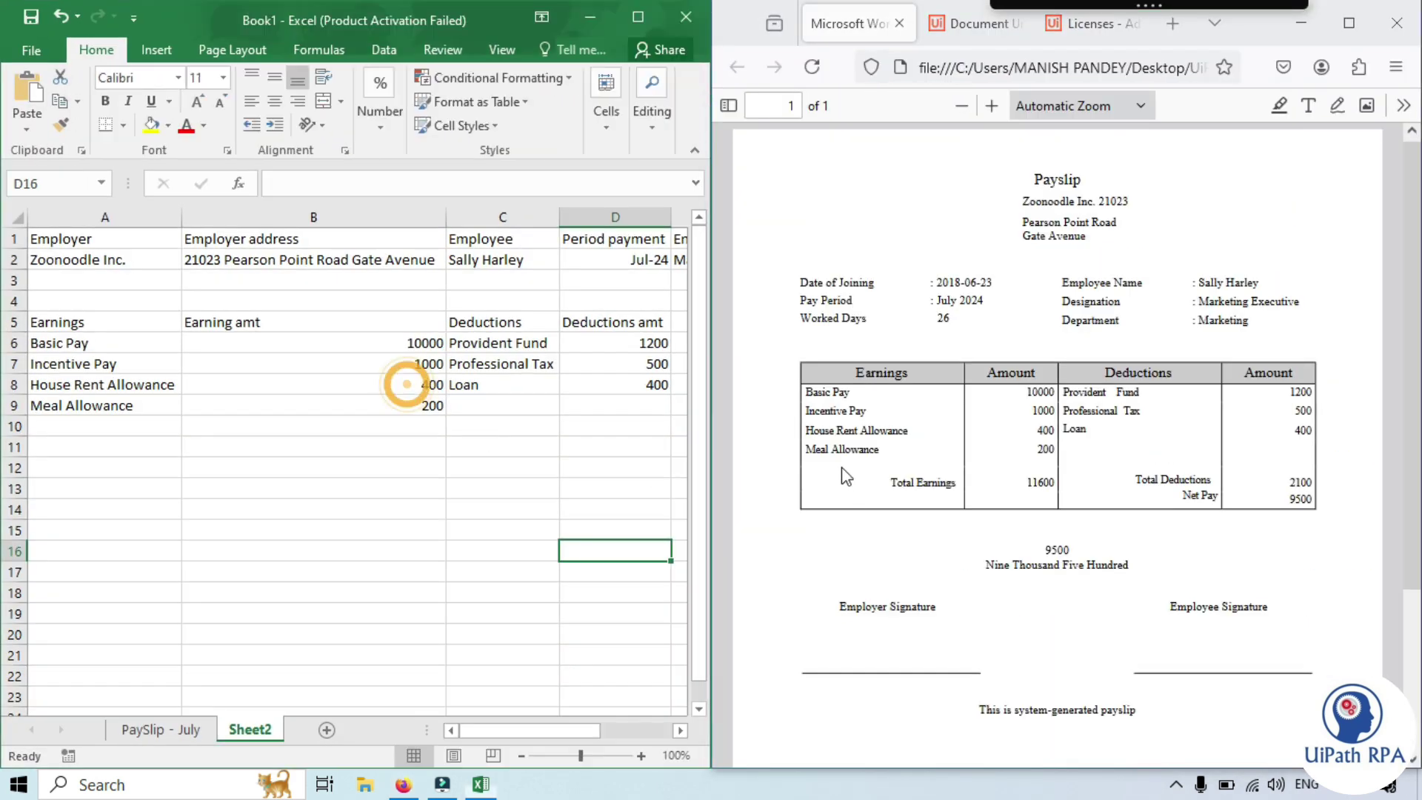
- Compare the pasted earnings and deductions rows with the table and totals in the payslip PDF
{"action": "left_click", "coordinate": [84, 346]}
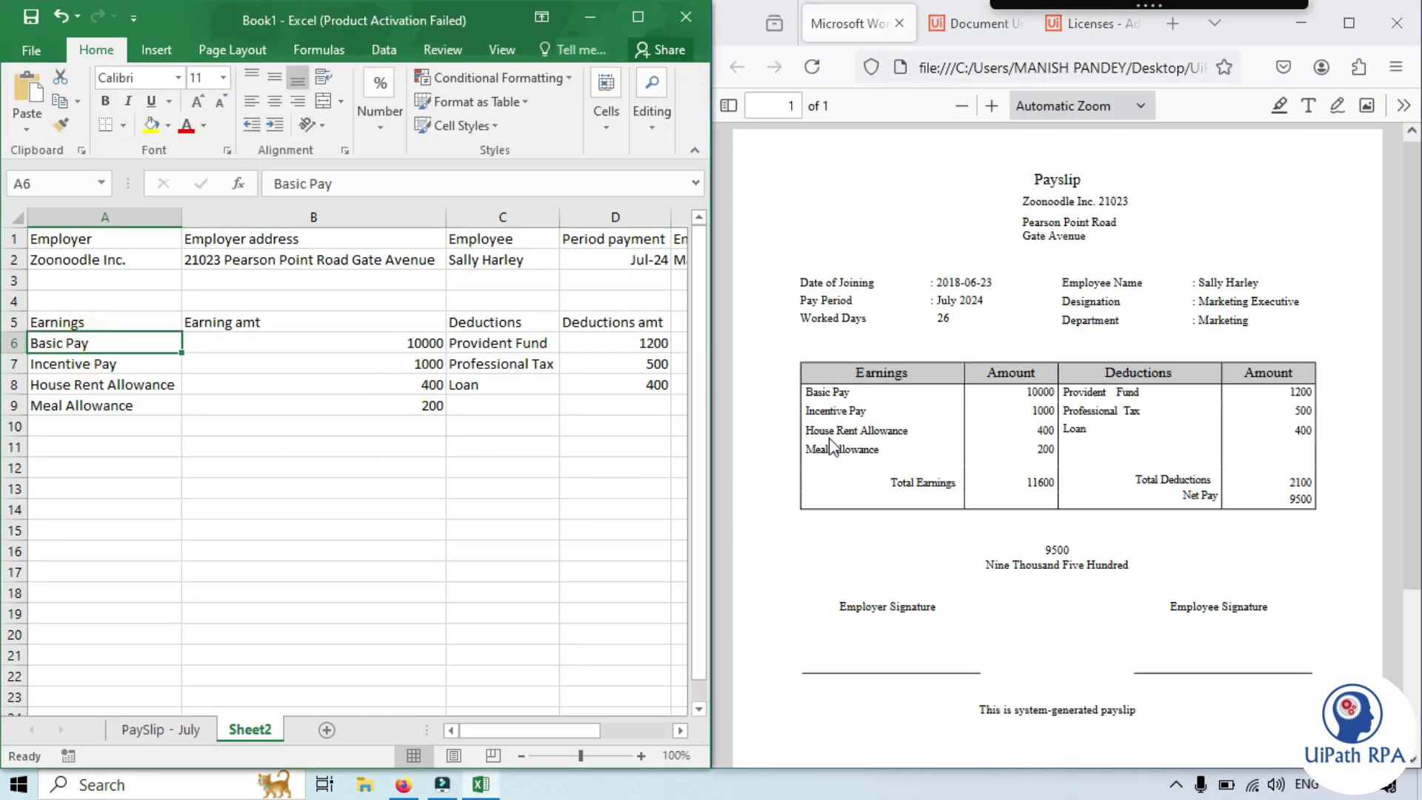
{"action": "left_click_drag", "start_coordinate": [828, 374], "coordinate": [1323, 461]}
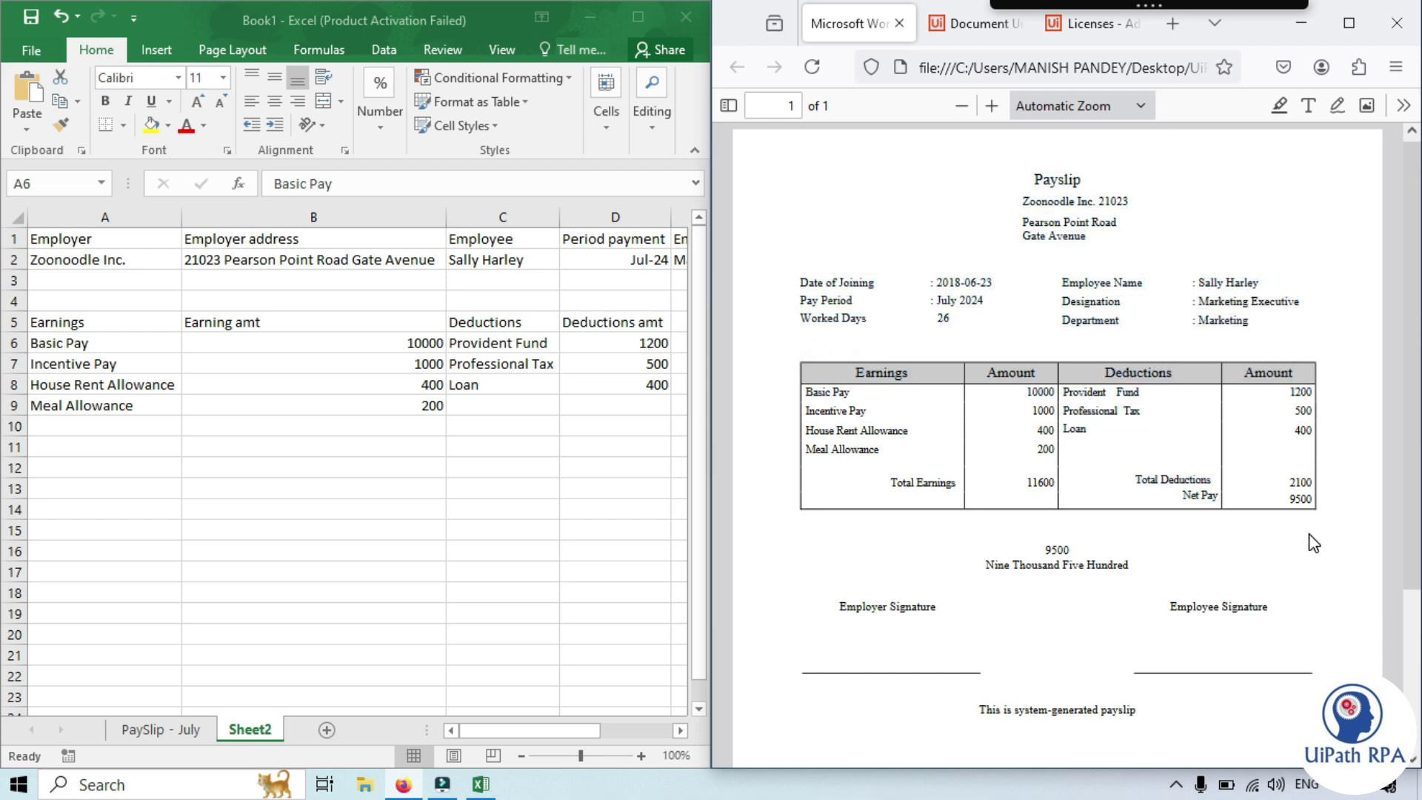
{"action": "left_click_drag", "start_coordinate": [1308, 522], "coordinate": [889, 483]}
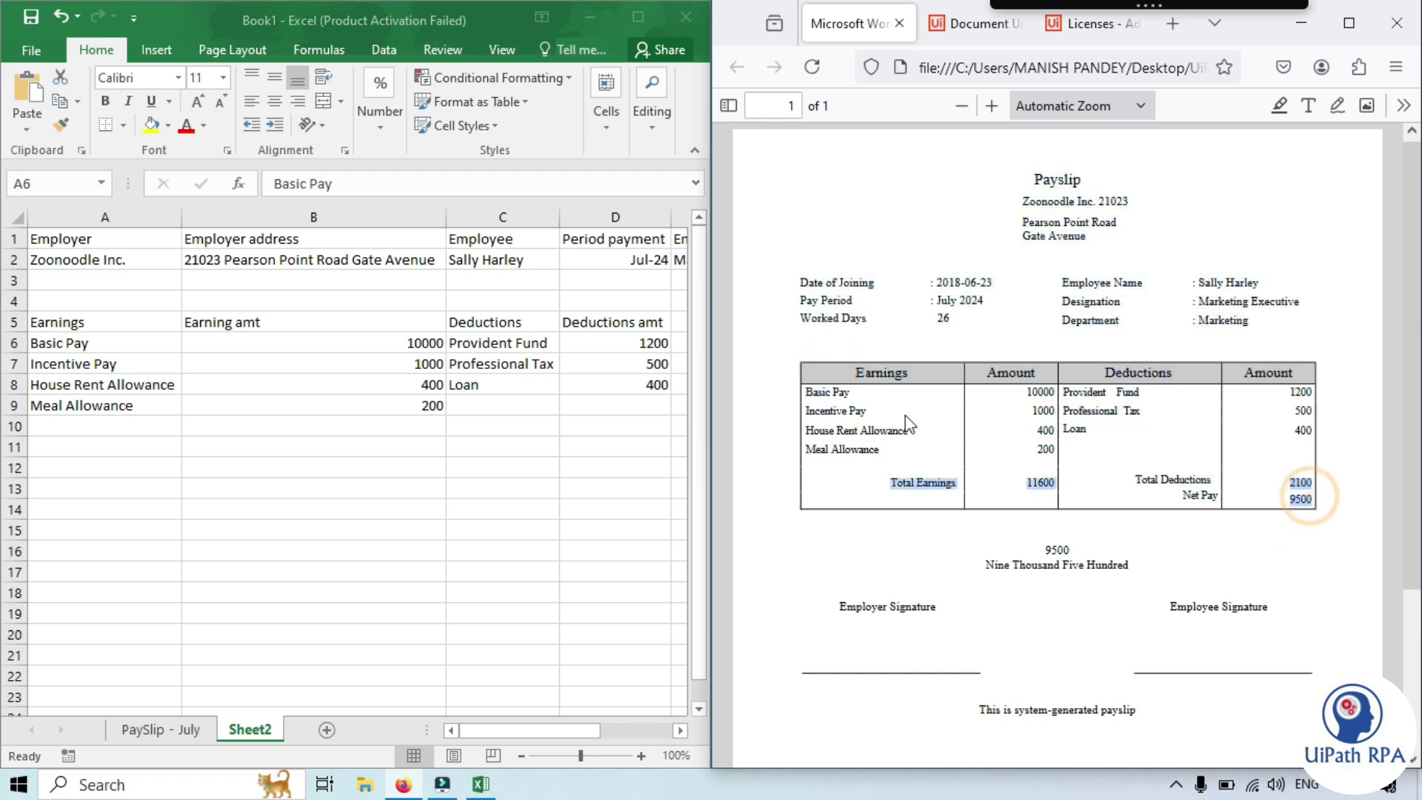
{"action": "left_click", "coordinate": [819, 491]}
{"action": "left_click", "coordinate": [127, 411]}
- Format the earnings and deductions range A5:D9 as a table with a light blue banded style
{"action": "left_click", "coordinate": [142, 447]}
{"action": "key", "text": "Up"}
{"action": "key", "text": "Up"}
{"action": "key", "text": "Up"}
{"action": "key", "text": "Up"}
{"action": "key", "text": "Up"}
{"action": "key", "text": "Up"}
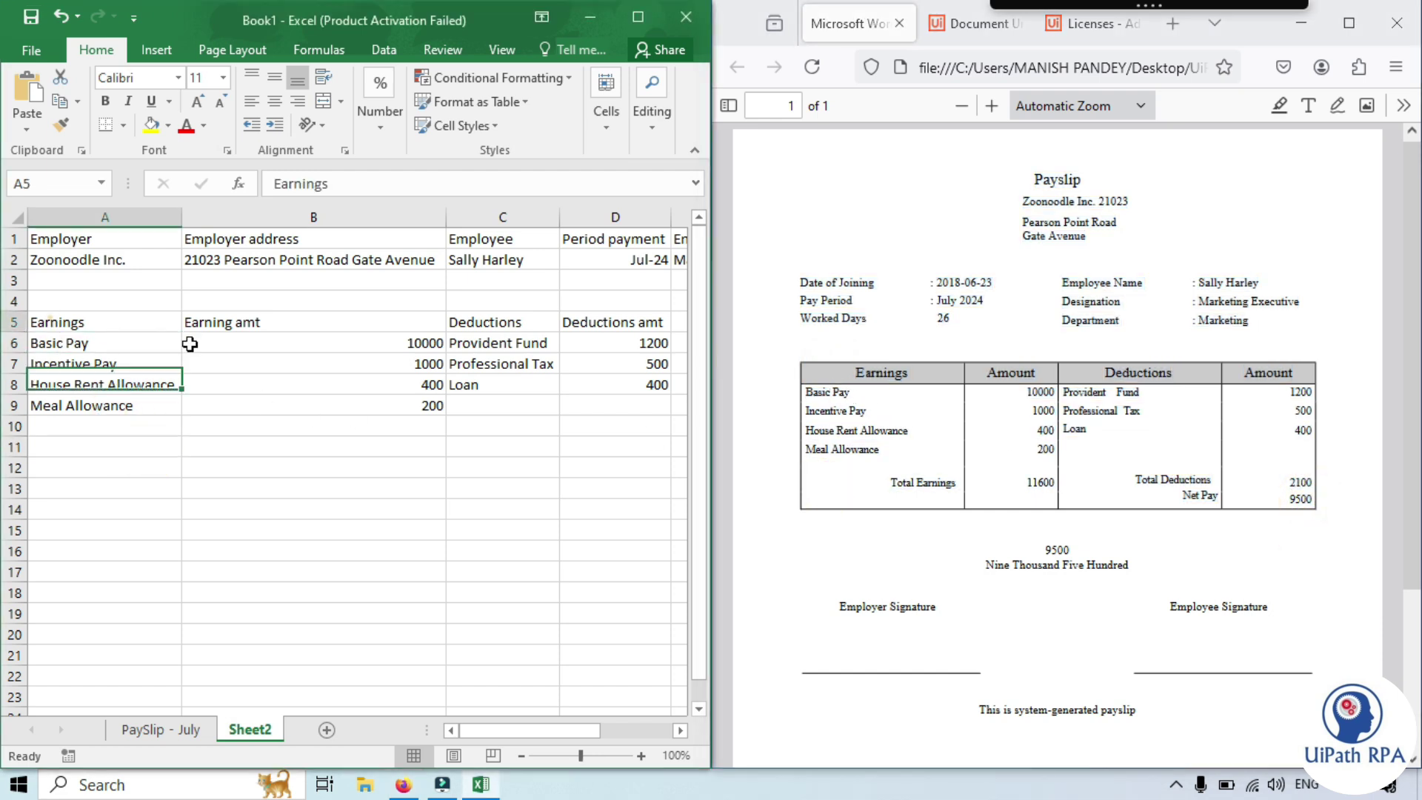
{"action": "left_click_drag", "start_coordinate": [189, 343], "coordinate": [622, 409]}
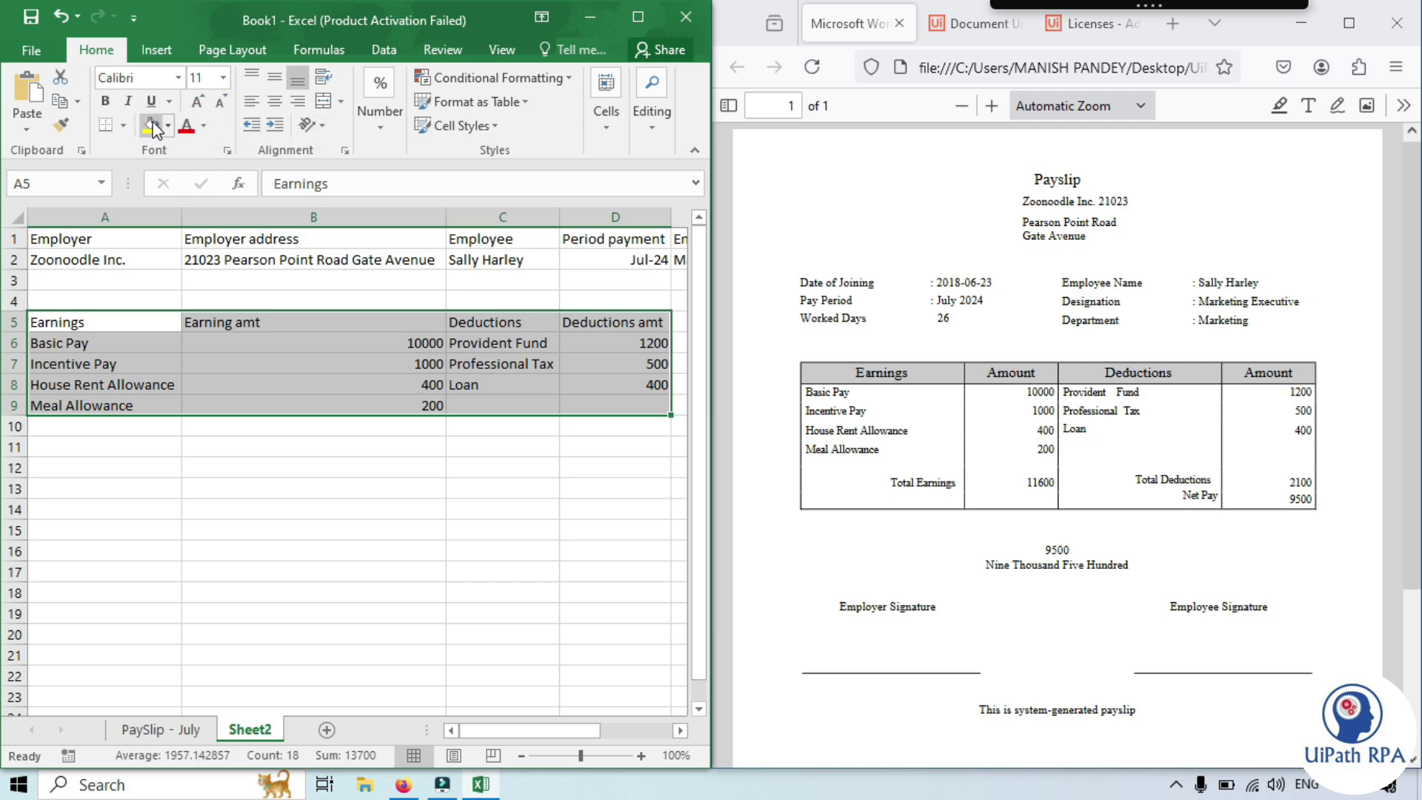
{"action": "left_click", "coordinate": [342, 102]}
{"action": "left_click", "coordinate": [345, 104]}
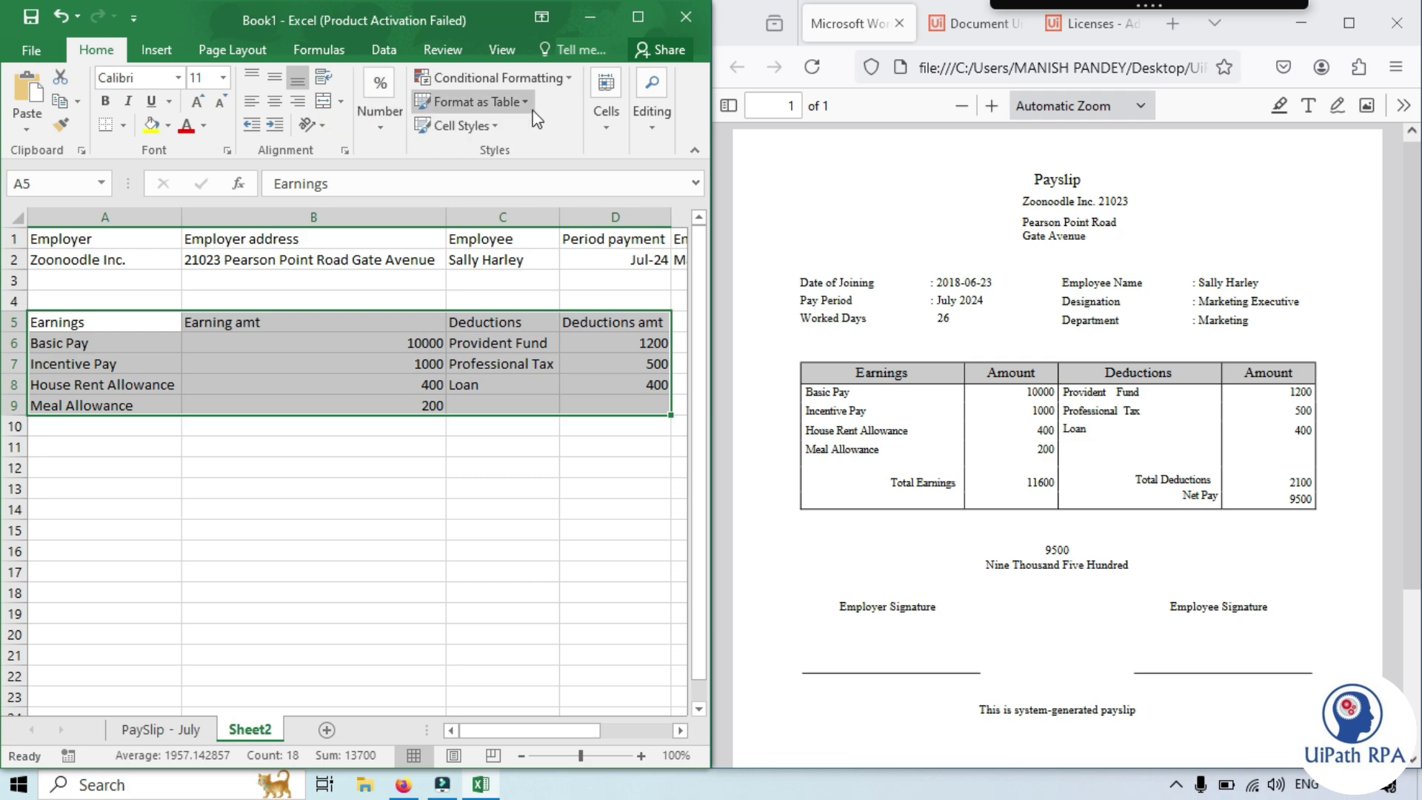
{"action": "left_click", "coordinate": [495, 105]}
{"action": "left_click", "coordinate": [508, 165]}
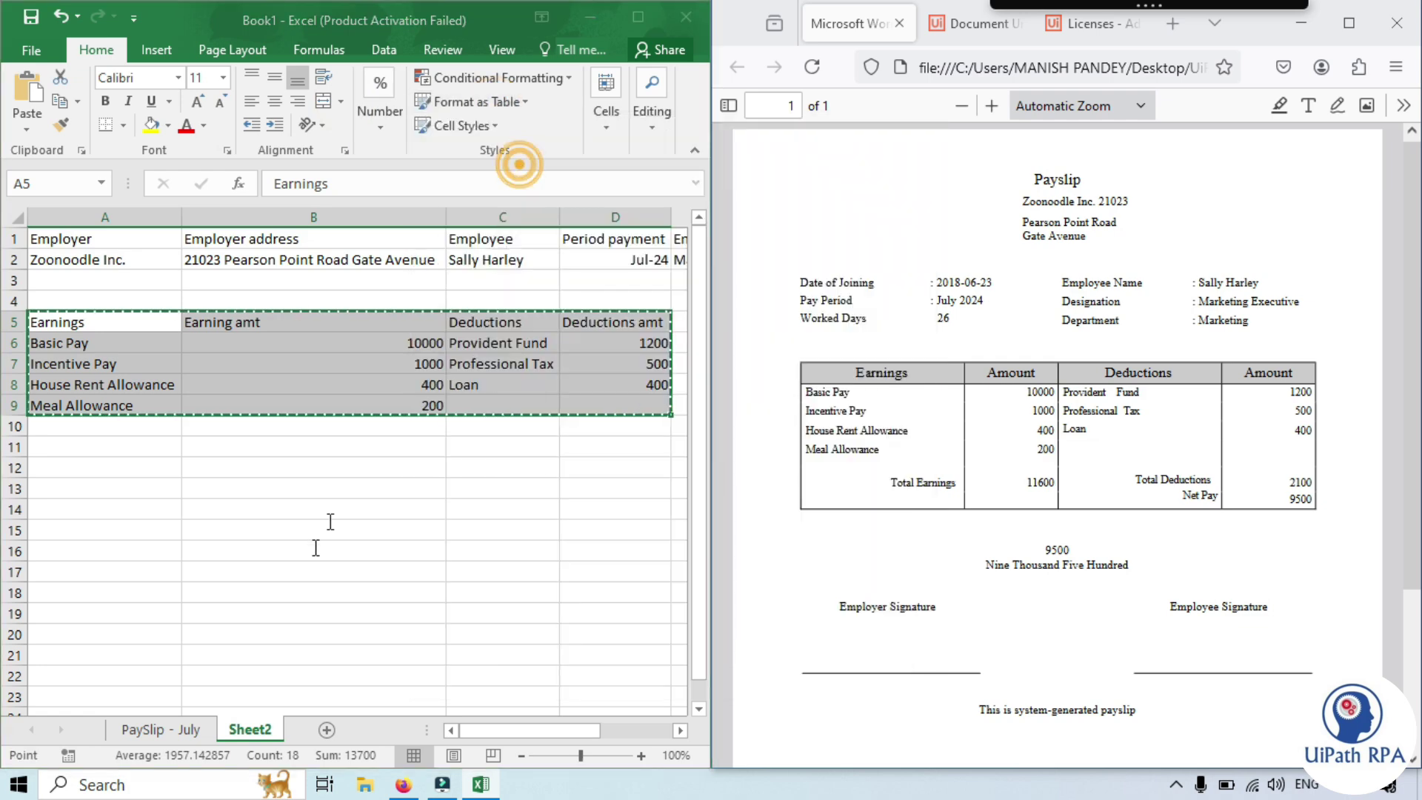
{"action": "left_click", "coordinate": [397, 455]}
{"action": "left_click", "coordinate": [346, 593]}
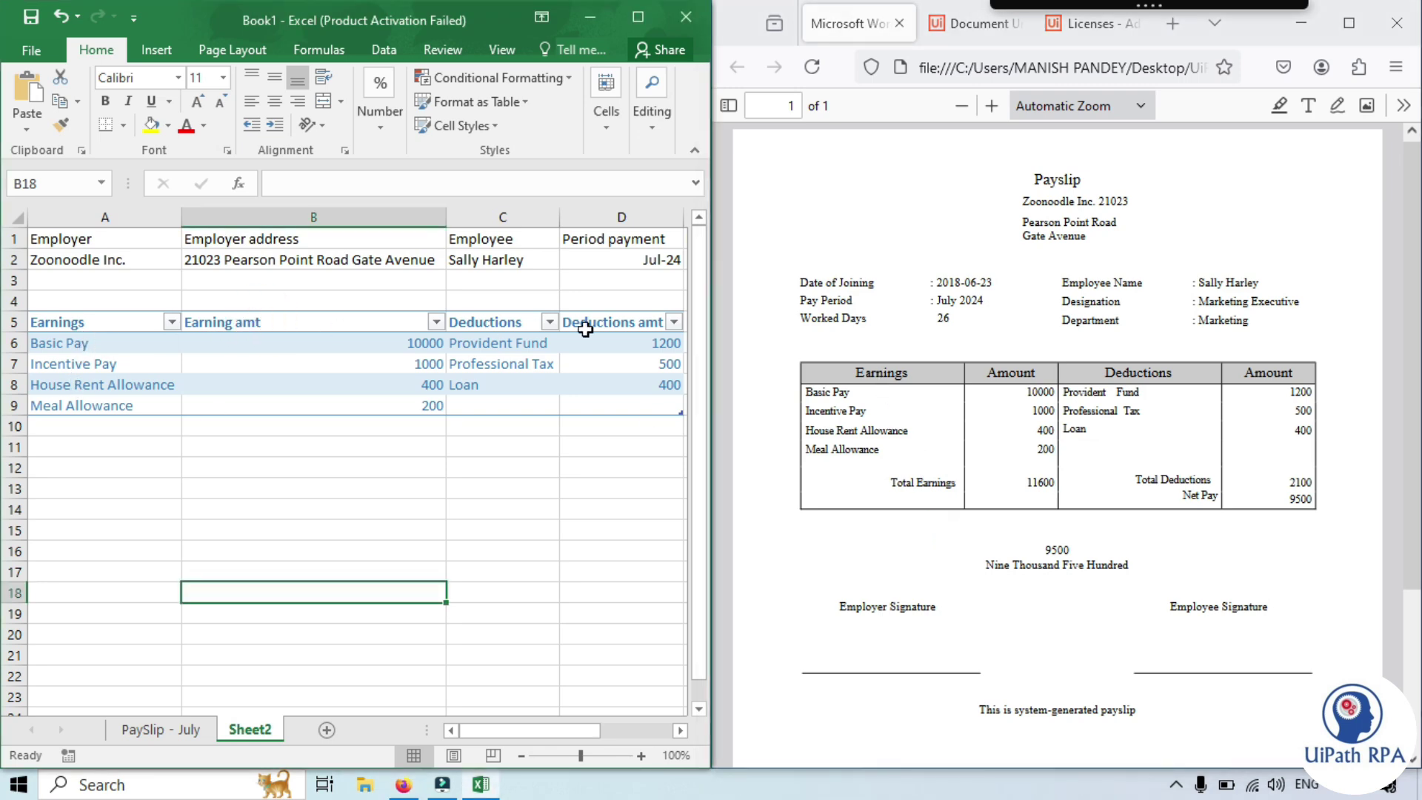
- Check the Deductions and Deductions amt columns of the formatted table against the payslip PDF
{"action": "left_click", "coordinate": [531, 320]}
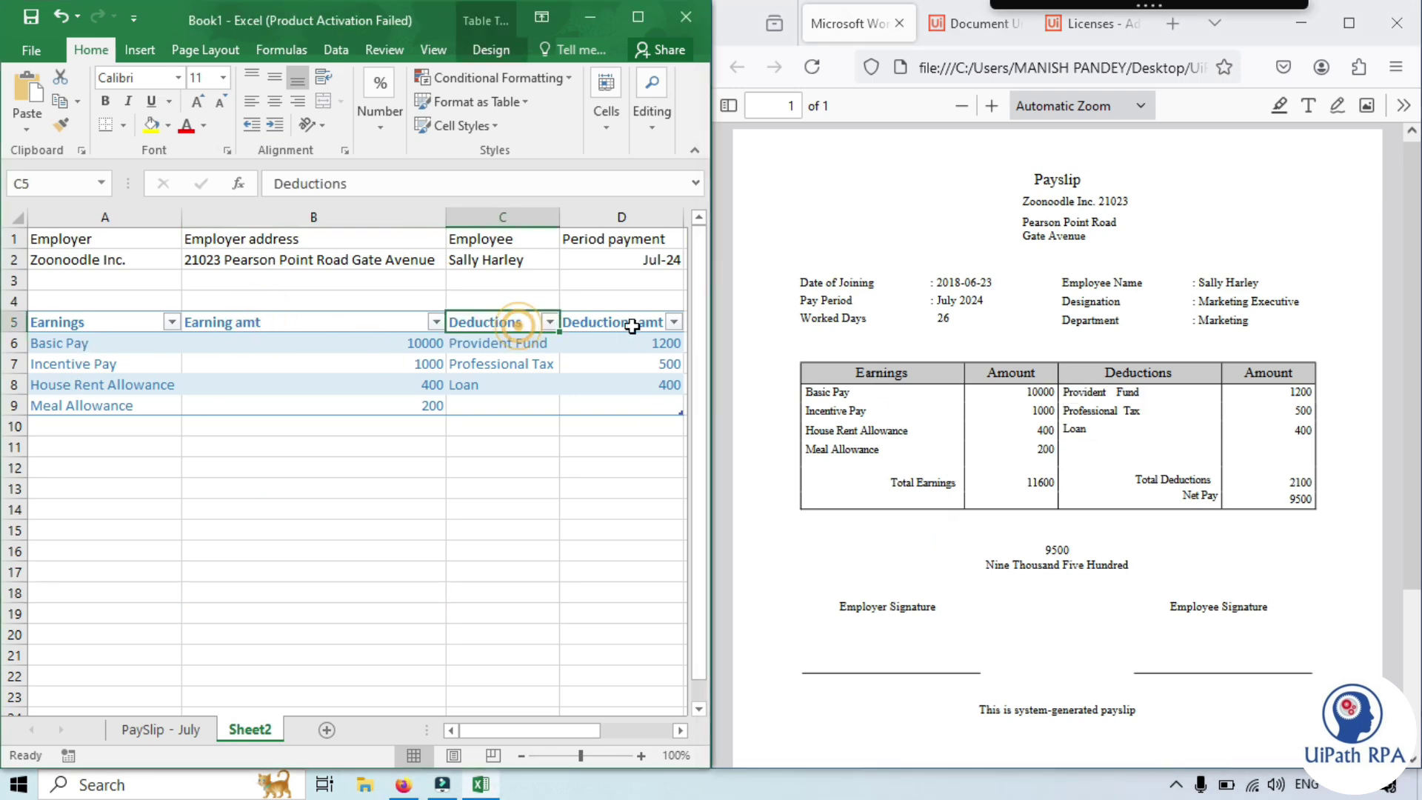
{"action": "left_click", "coordinate": [633, 321]}
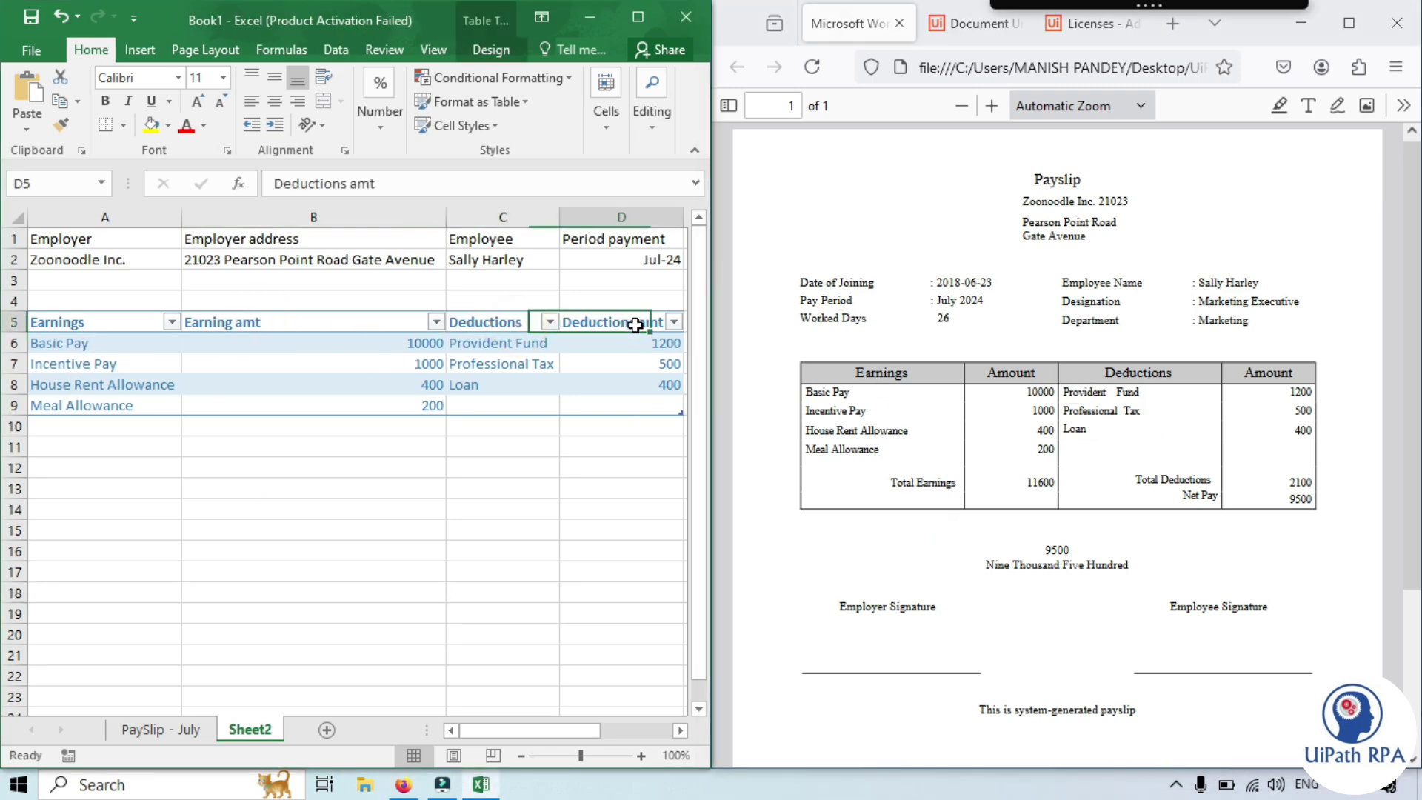
{"action": "left_click", "coordinate": [1044, 504]}
{"action": "left_click", "coordinate": [350, 509]}
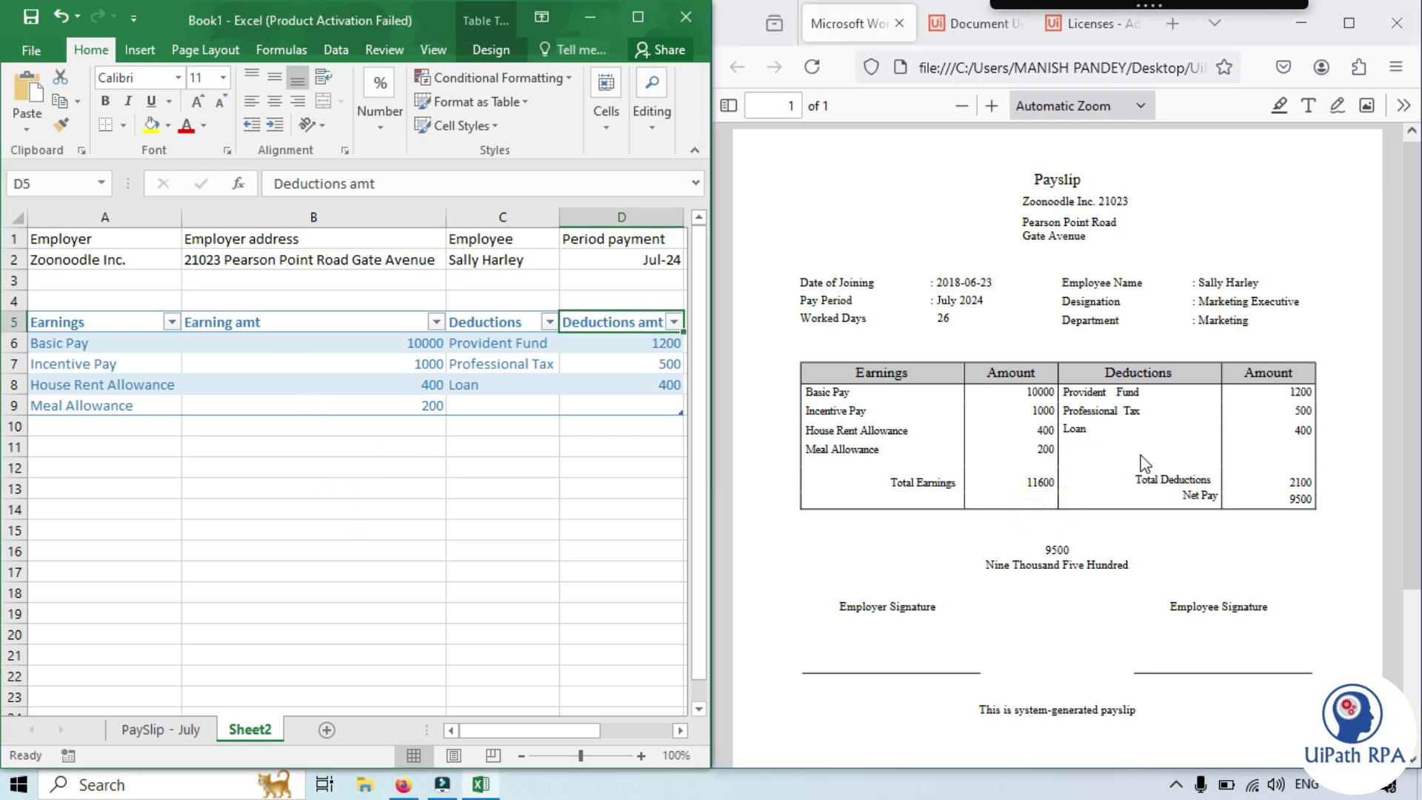
- Maximize the Excel window to view the whole sheet, then bring the payslip PDF window back to the front
{"action": "left_click", "coordinate": [633, 17]}
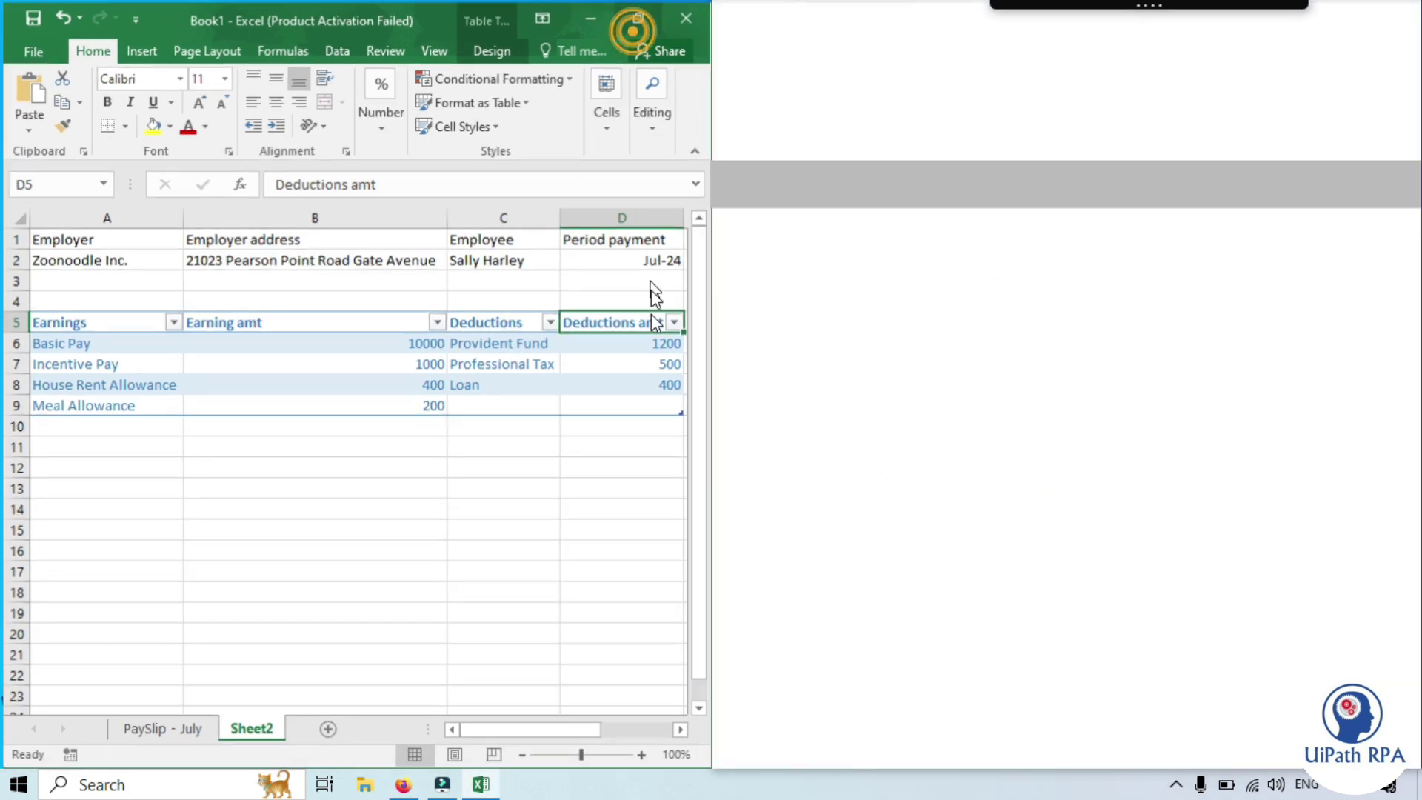
{"action": "left_click", "coordinate": [644, 586]}
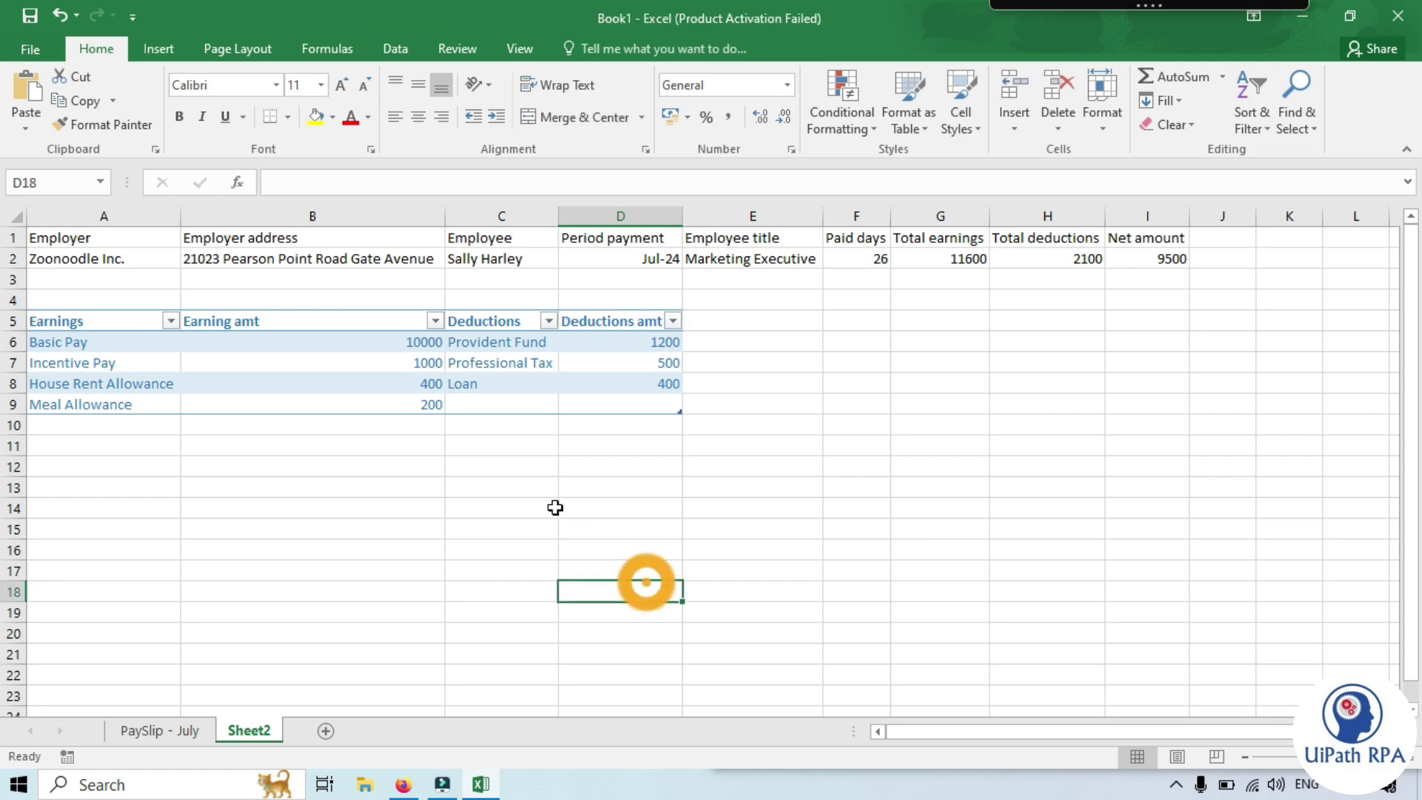
{"action": "key", "text": "super+Down"}
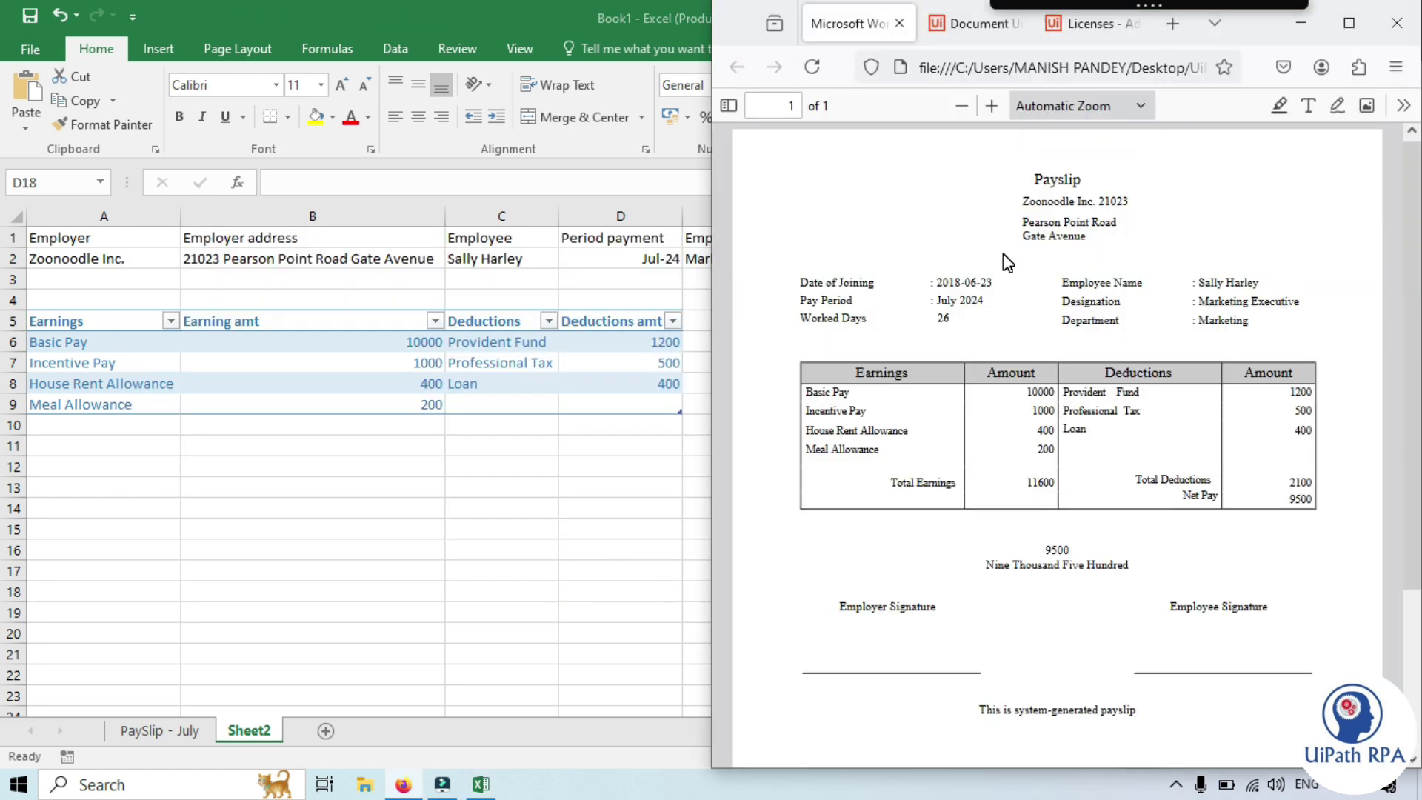